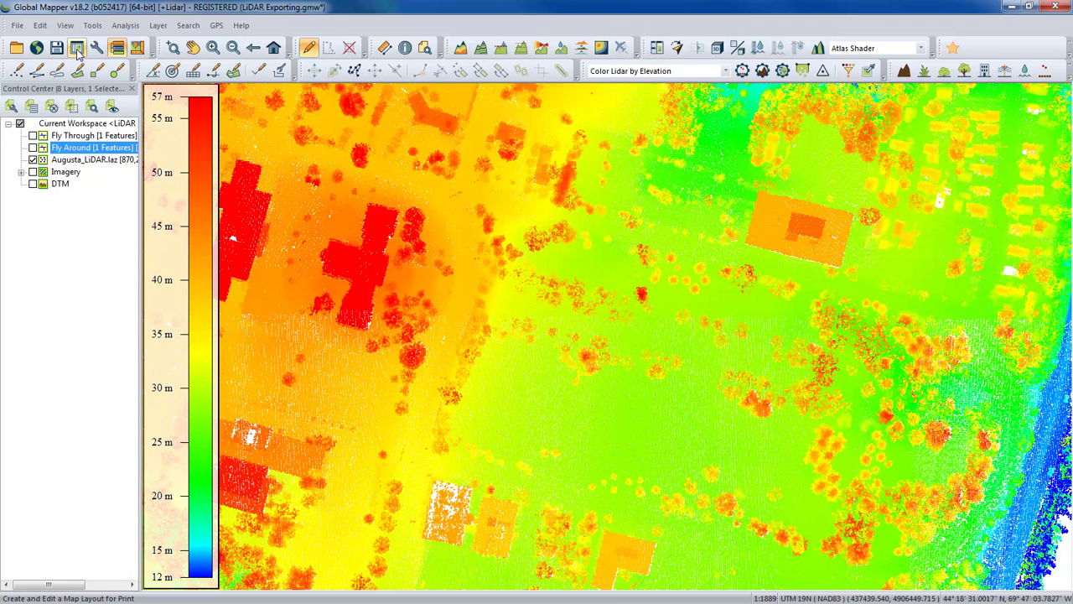
# Create a portrait Poster (24 in x 36 in) map layout using the current map bounds, then close the layout editor.
pyautogui.click(77, 50)
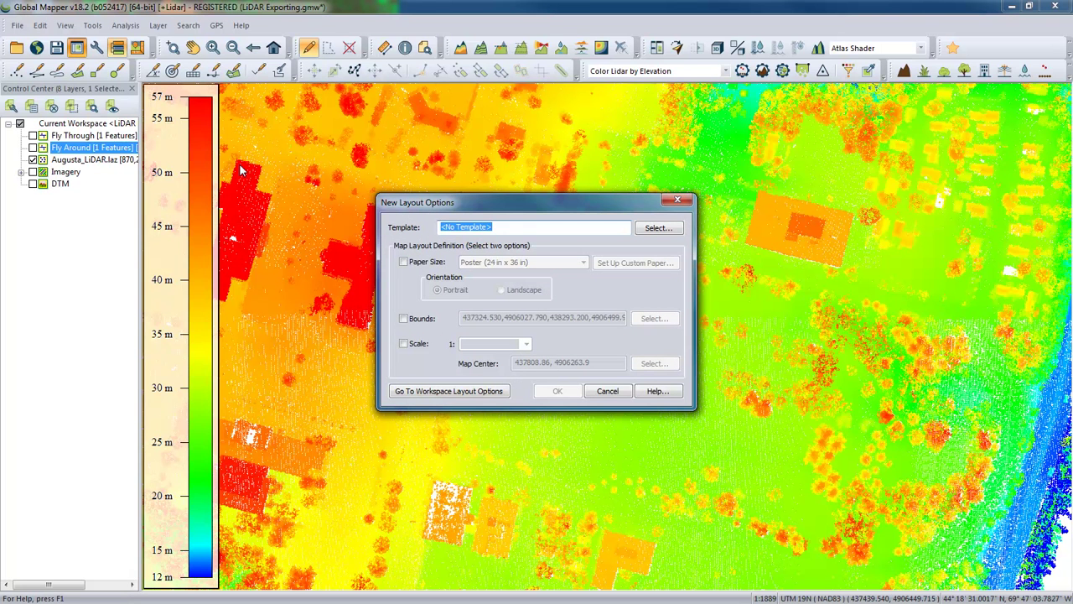
pyautogui.click(403, 262)
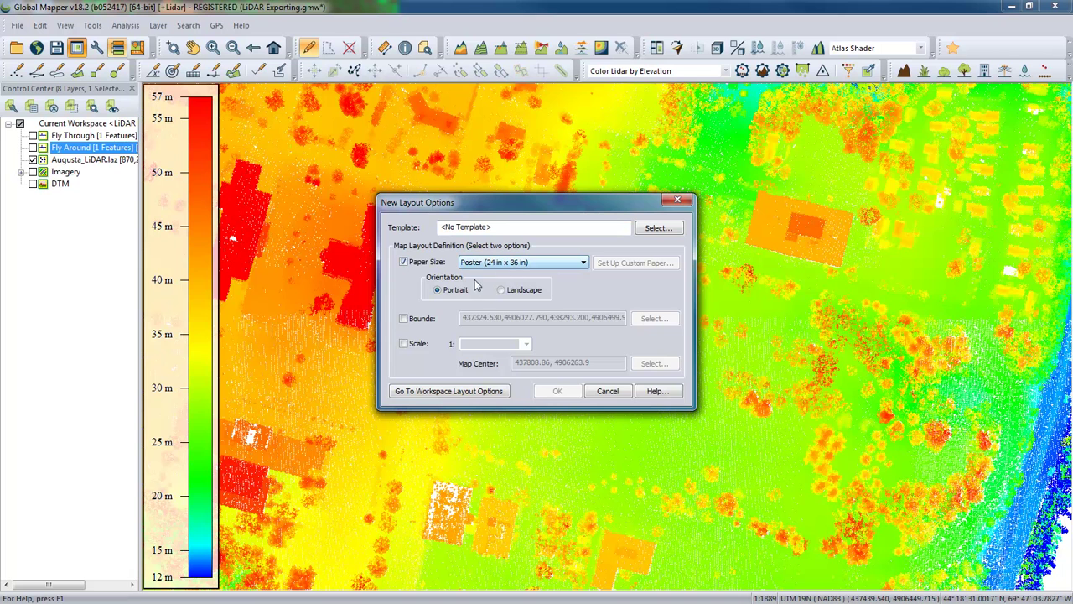
pyautogui.click(404, 319)
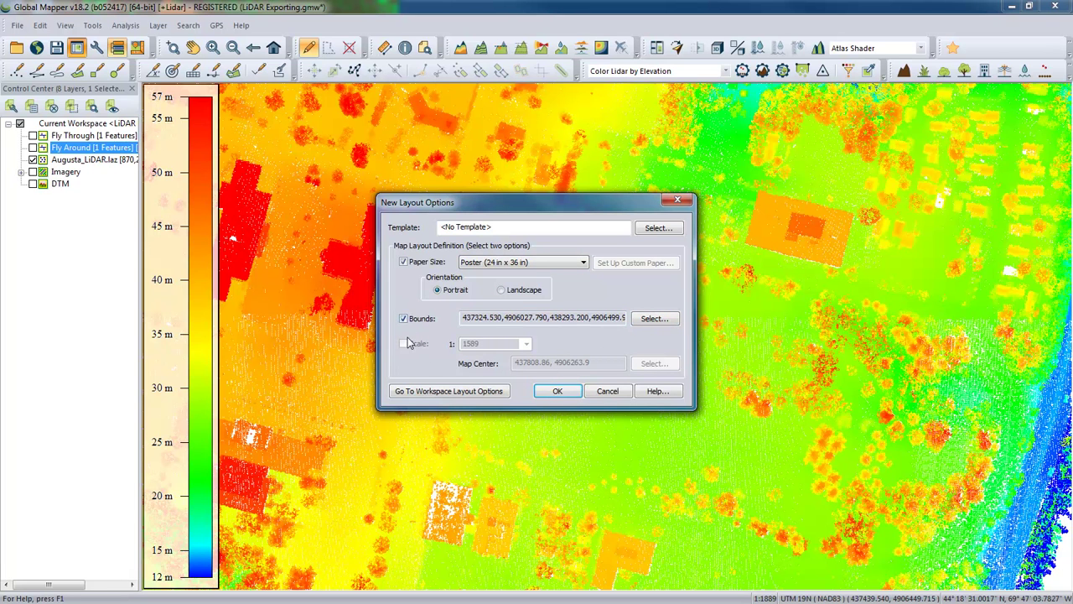
pyautogui.click(556, 392)
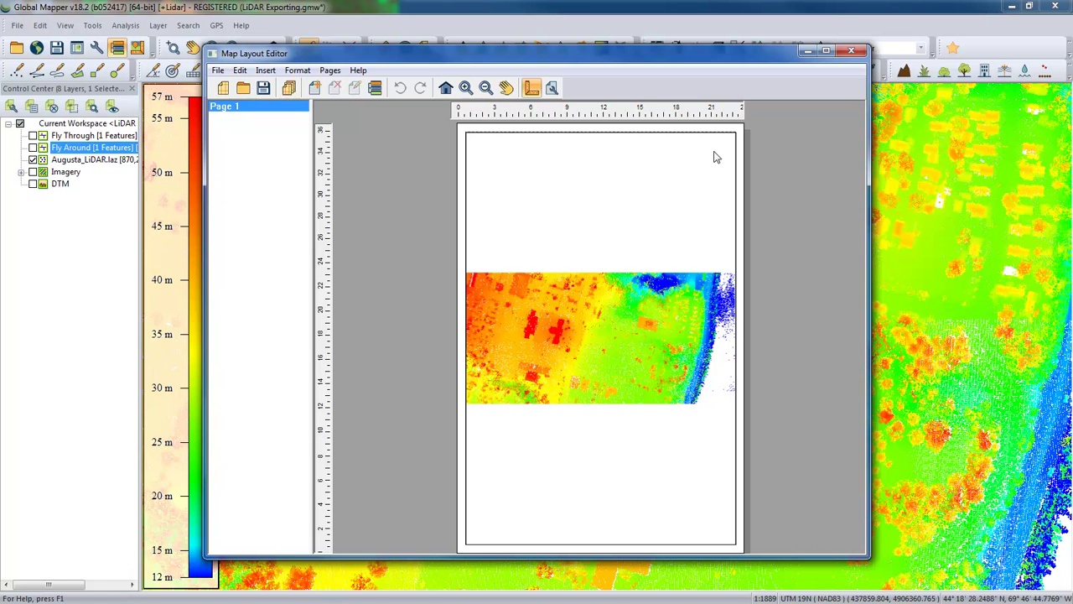
pyautogui.click(218, 72)
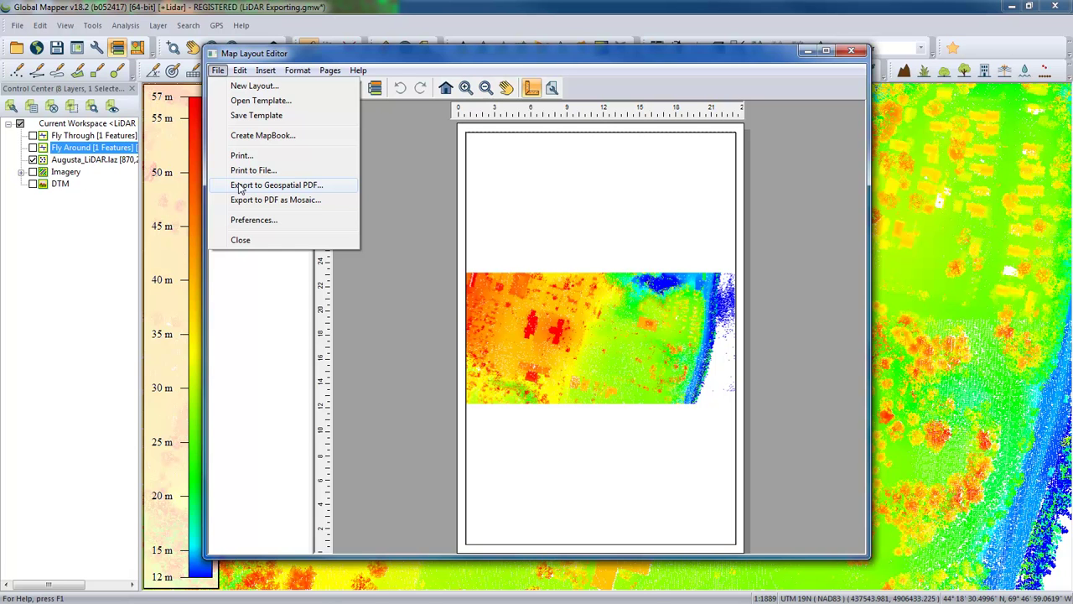
pyautogui.click(854, 53)
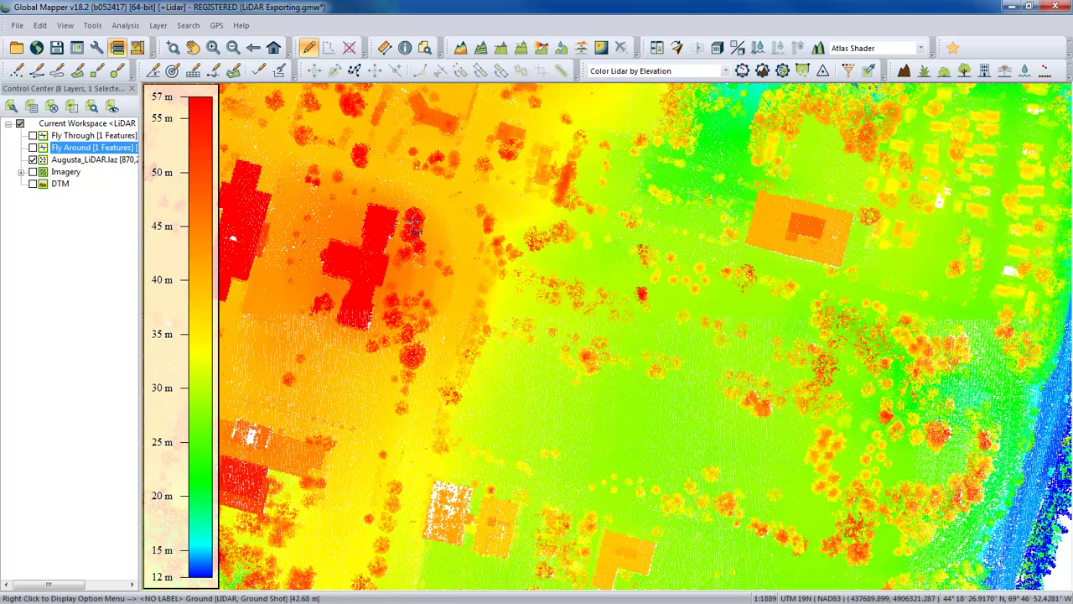
# Capture the 2D map view as a 1385 x 755 pixel JPEG named 2D Image and close the opened picture.
pyautogui.click(17, 25)
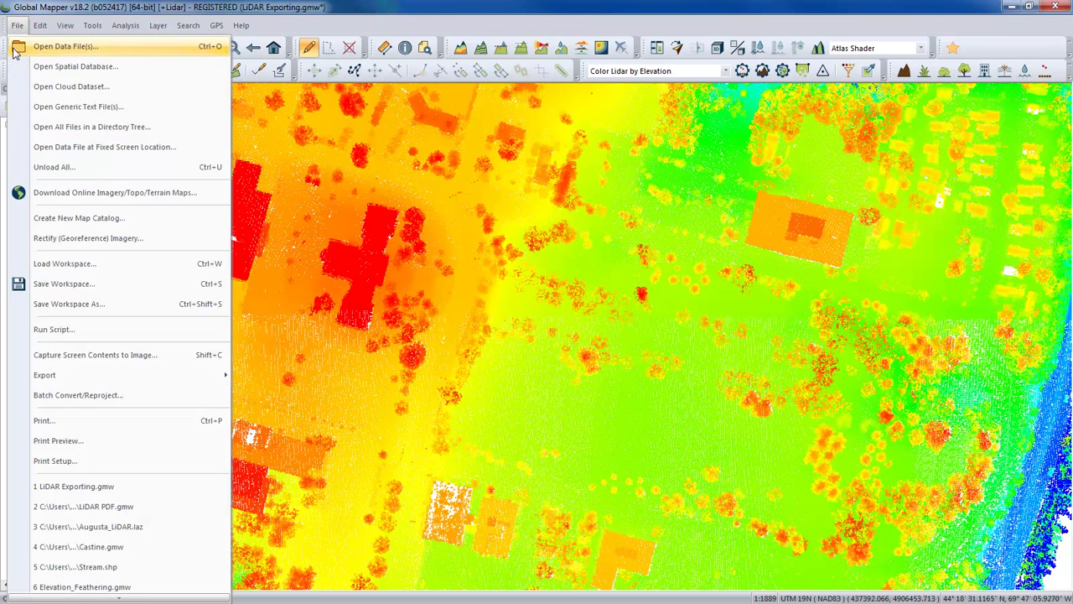
pyautogui.click(199, 357)
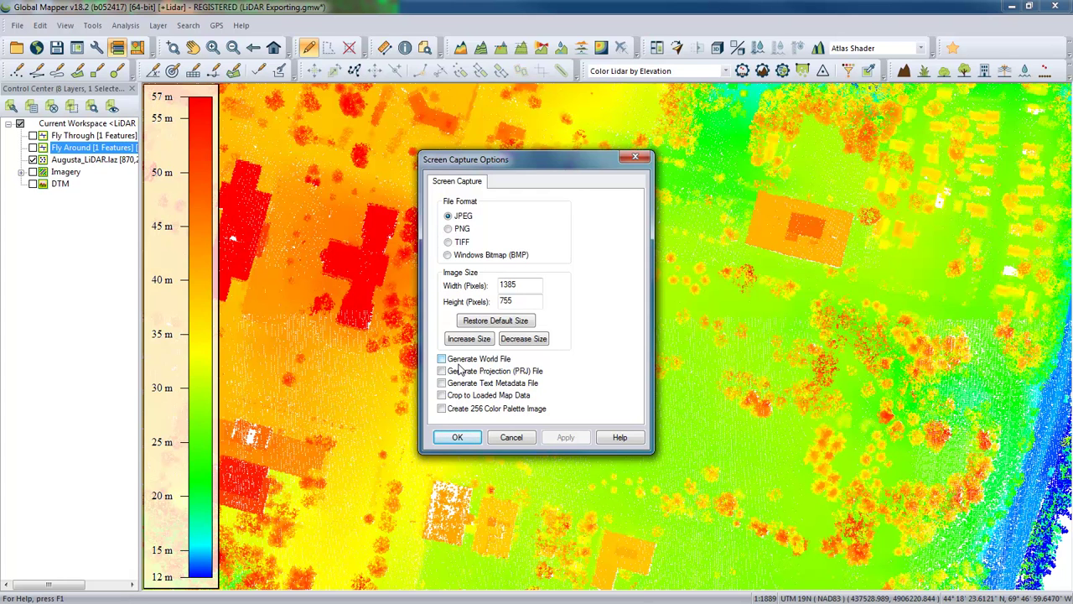
pyautogui.click(467, 439)
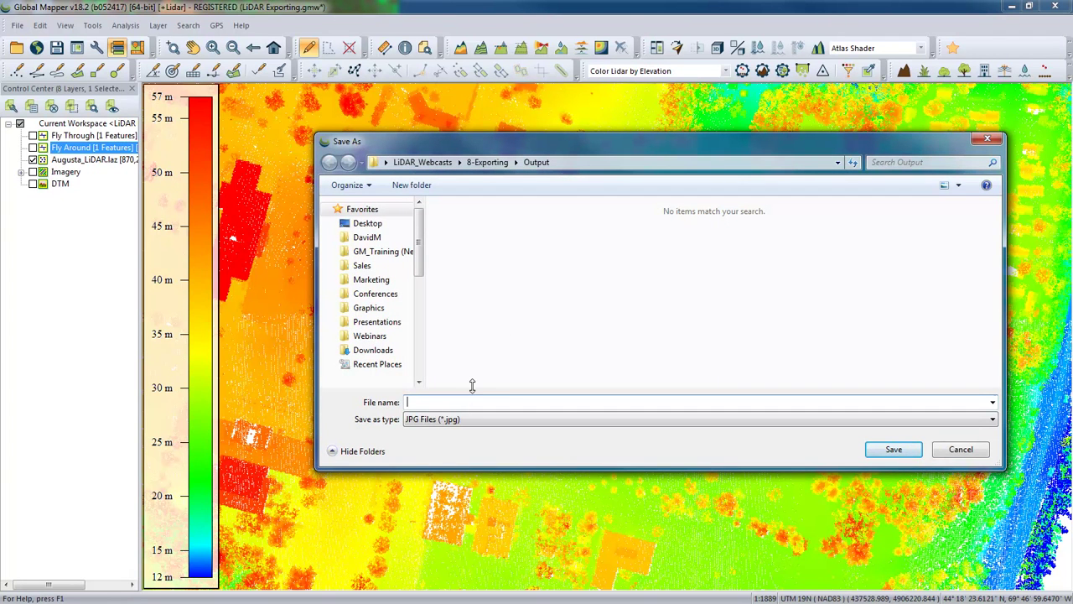
pyautogui.write('SCR')
pyautogui.press('BackSpace')
pyautogui.press('BackSpace')
pyautogui.press('BackSpace')
pyautogui.write('2D Image')
pyautogui.click(894, 449)
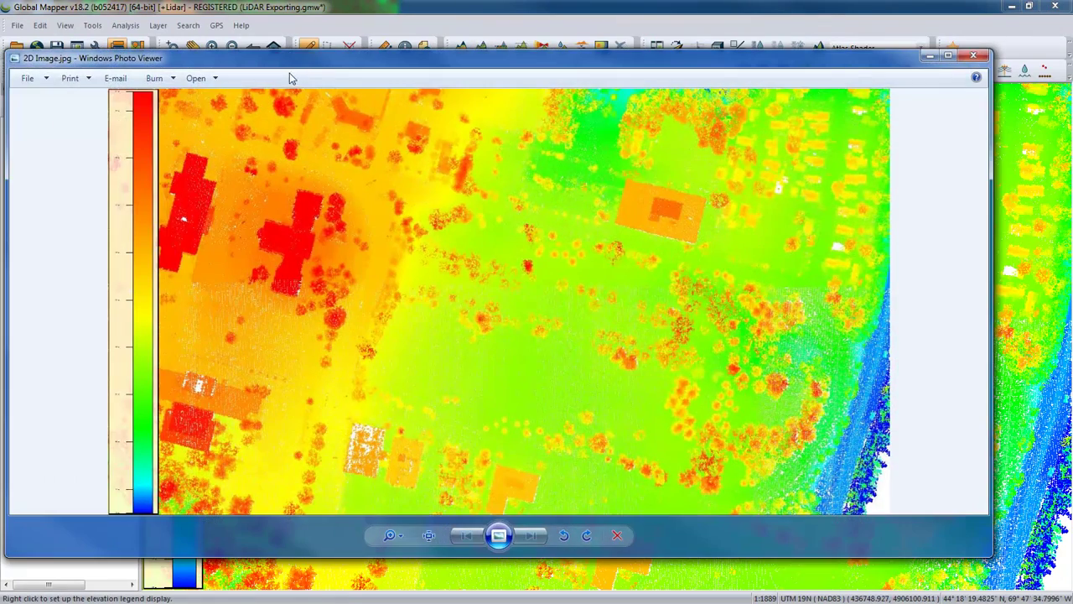
pyautogui.moveTo(307, 60); pyautogui.dragTo(331, 57)
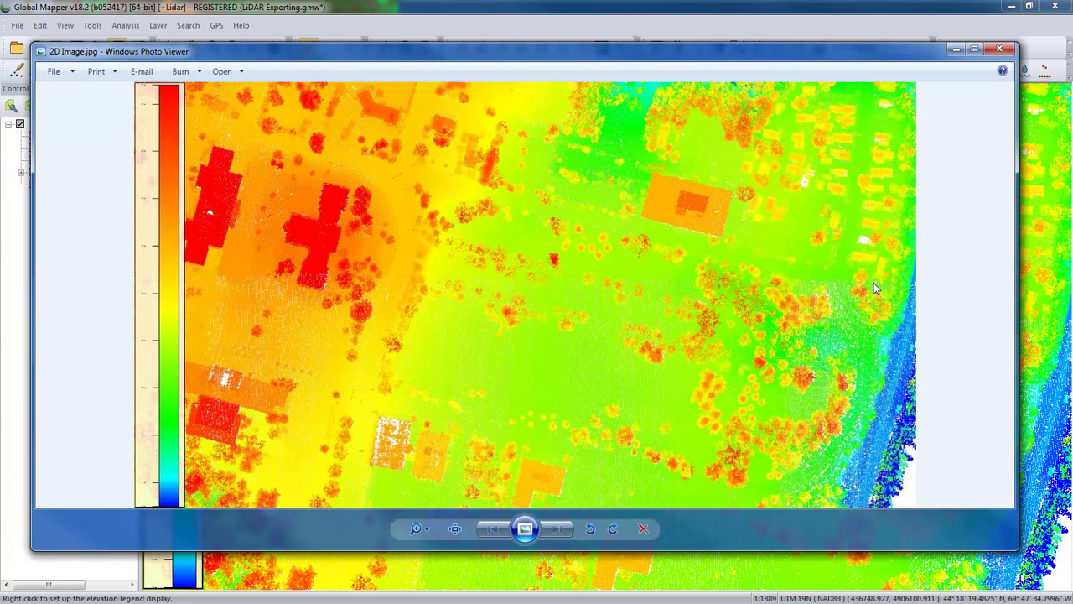
pyautogui.click(1003, 51)
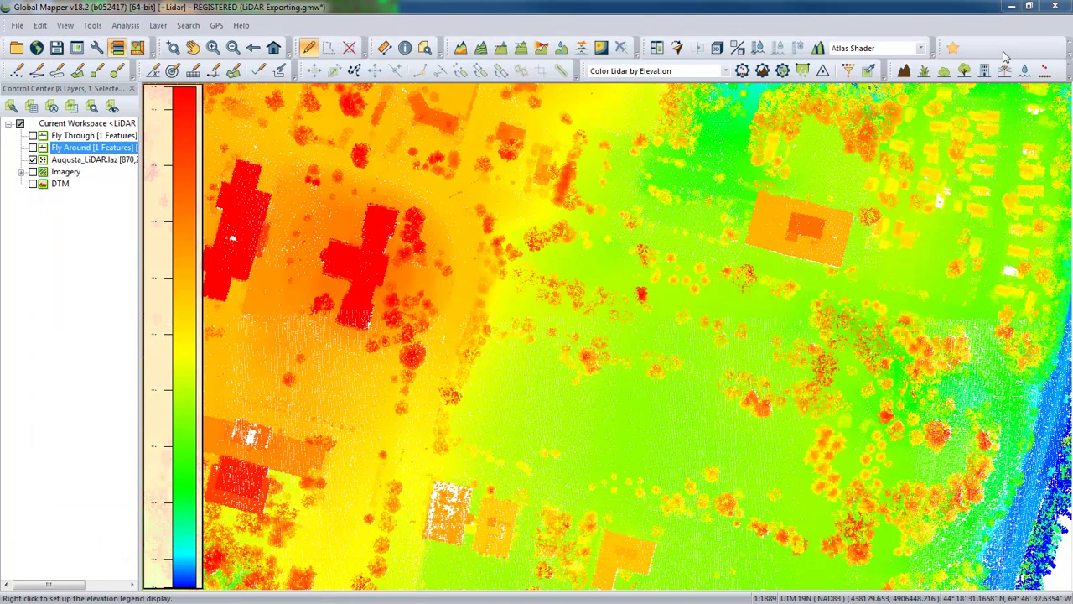
# Color the lidar points by RGB/Elev.
pyautogui.click(656, 74)
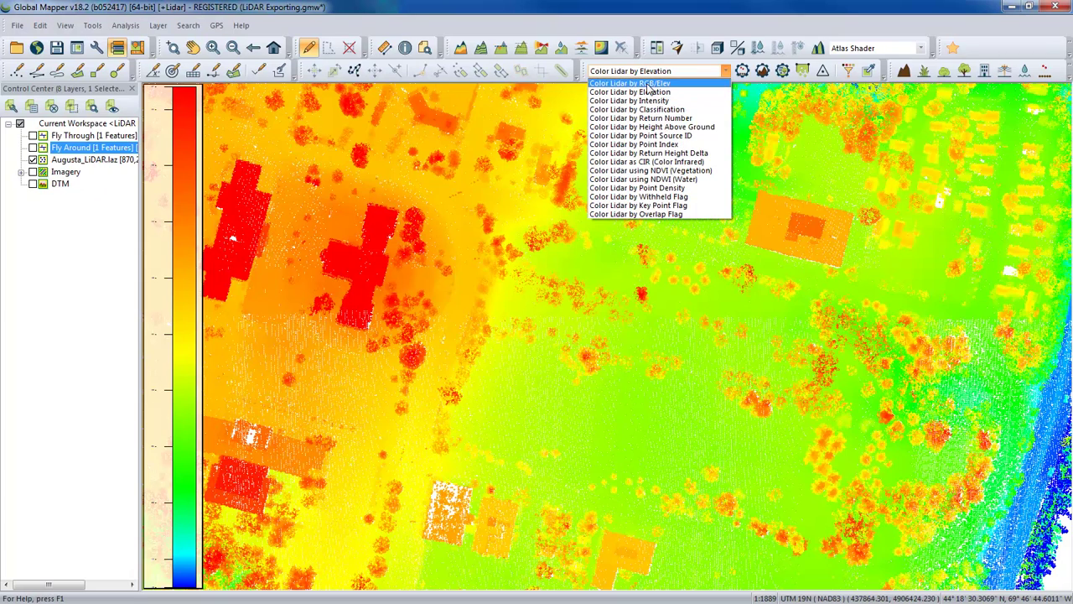
pyautogui.click(651, 84)
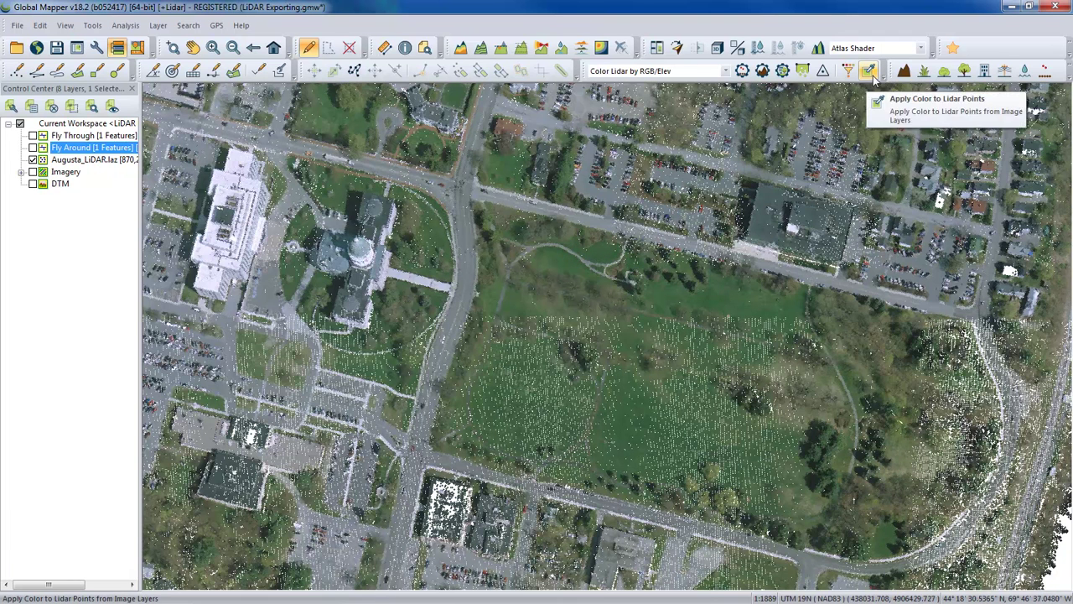
pyautogui.press('ctrl')
pyautogui.press('ctrl')
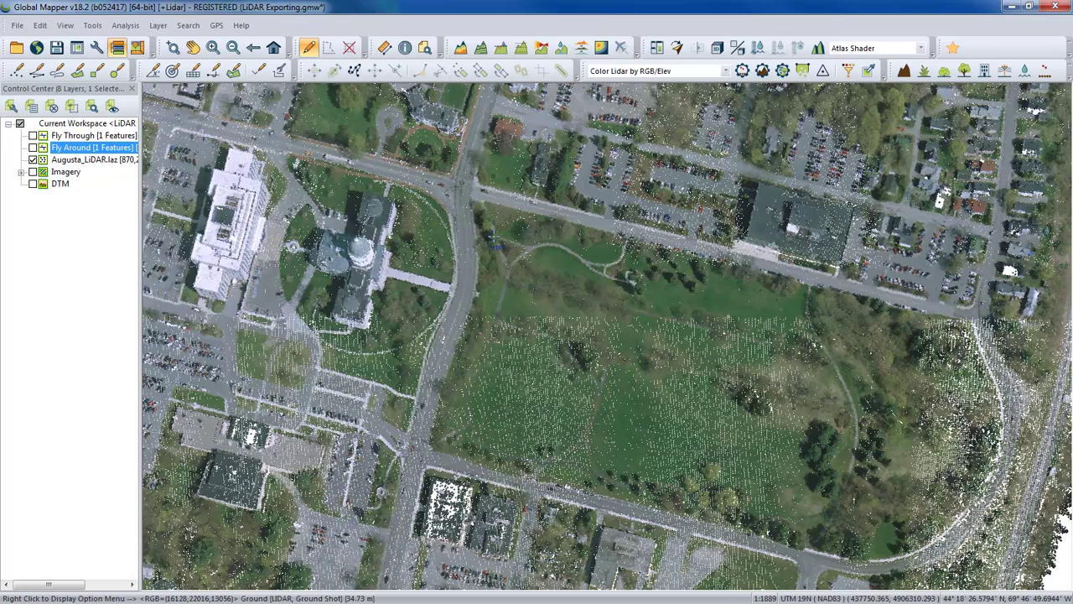
# Open the 3D view and frame an oblique perspective of the point cloud across the park toward the large buildings.
pyautogui.click(718, 48)
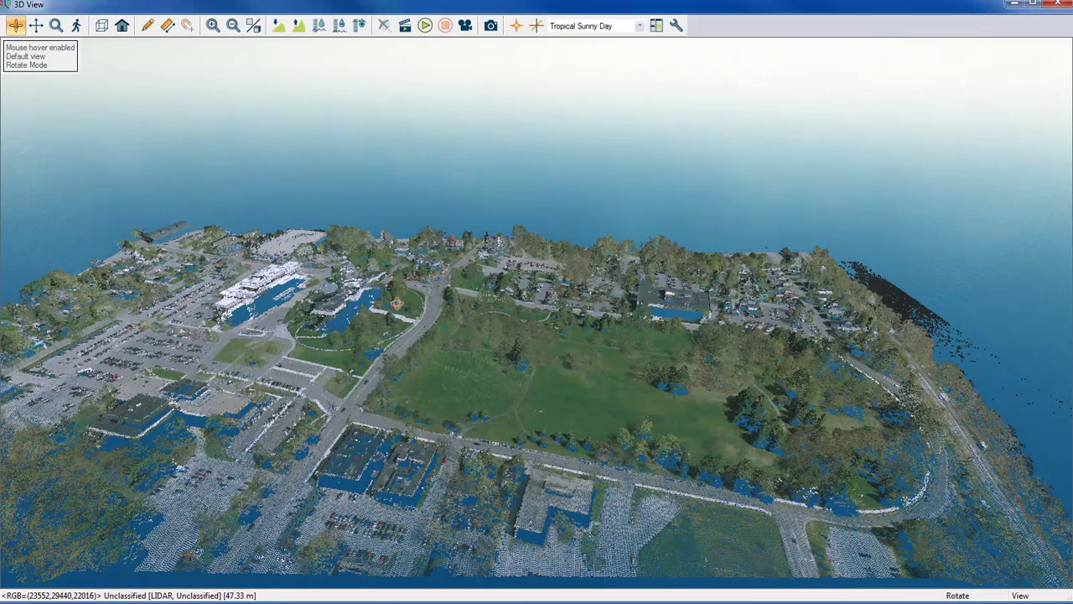
pyautogui.scroll(2, 400, 301)
pyautogui.moveTo(415, 342); pyautogui.dragTo(404, 348)
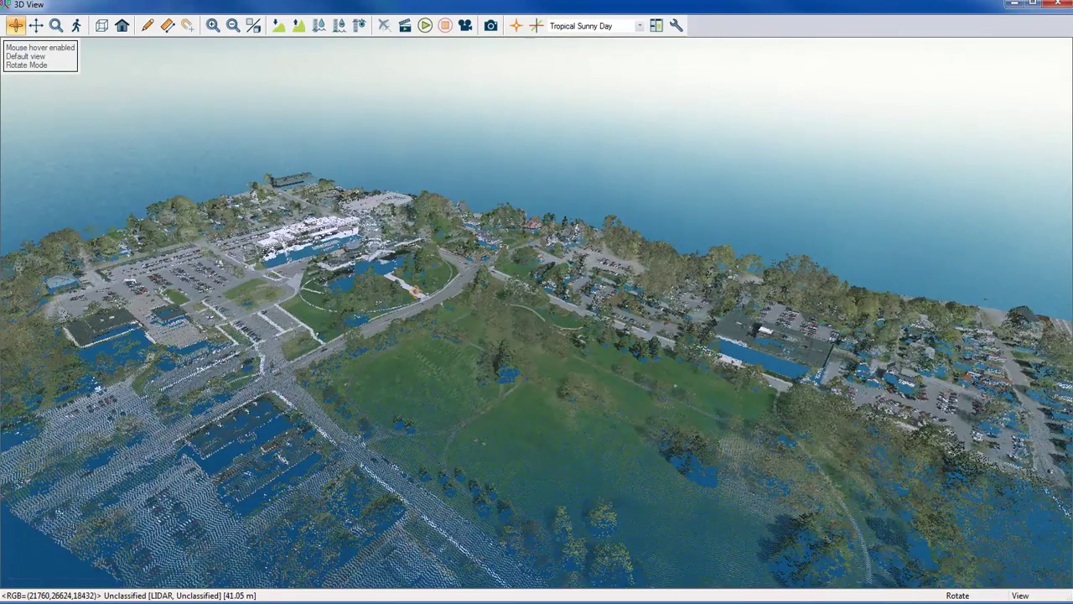
pyautogui.scroll(2, 411, 262)
pyautogui.moveTo(396, 301); pyautogui.dragTo(415, 304)
pyautogui.moveTo(324, 320); pyautogui.dragTo(581, 312)
pyautogui.moveTo(444, 358); pyautogui.dragTo(466, 392)
pyautogui.moveTo(572, 302); pyautogui.dragTo(489, 364, button='middle')
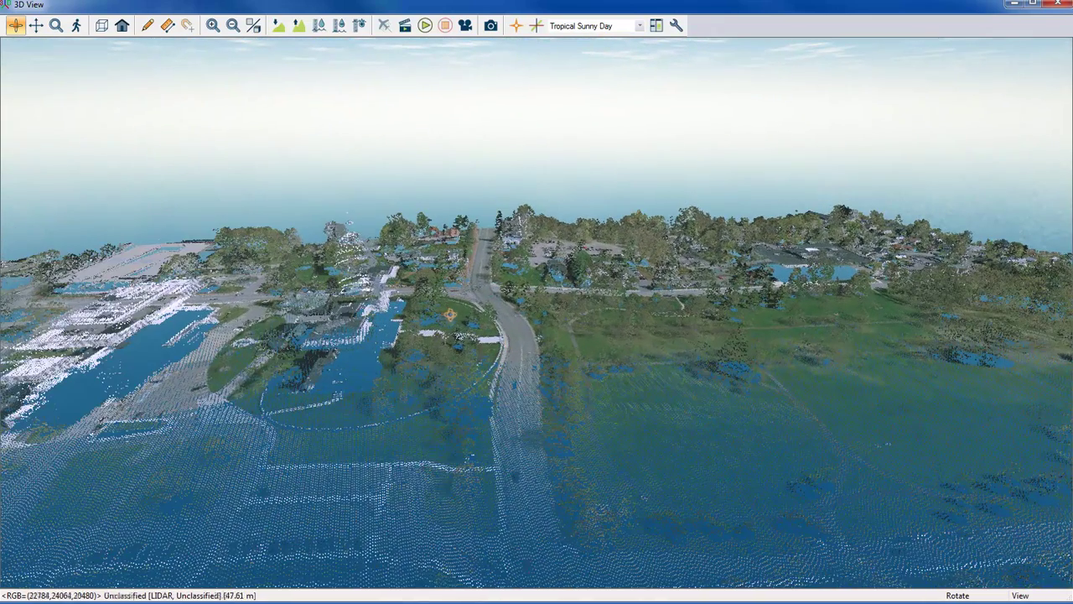
pyautogui.moveTo(525, 357); pyautogui.dragTo(517, 280)
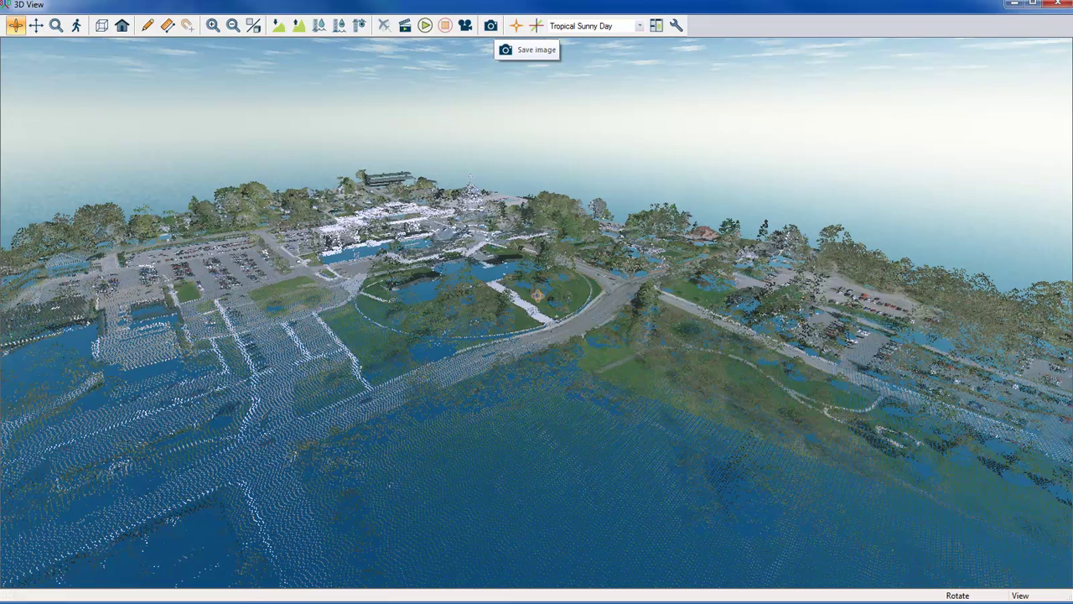
pyautogui.scroll(2, 536, 295)
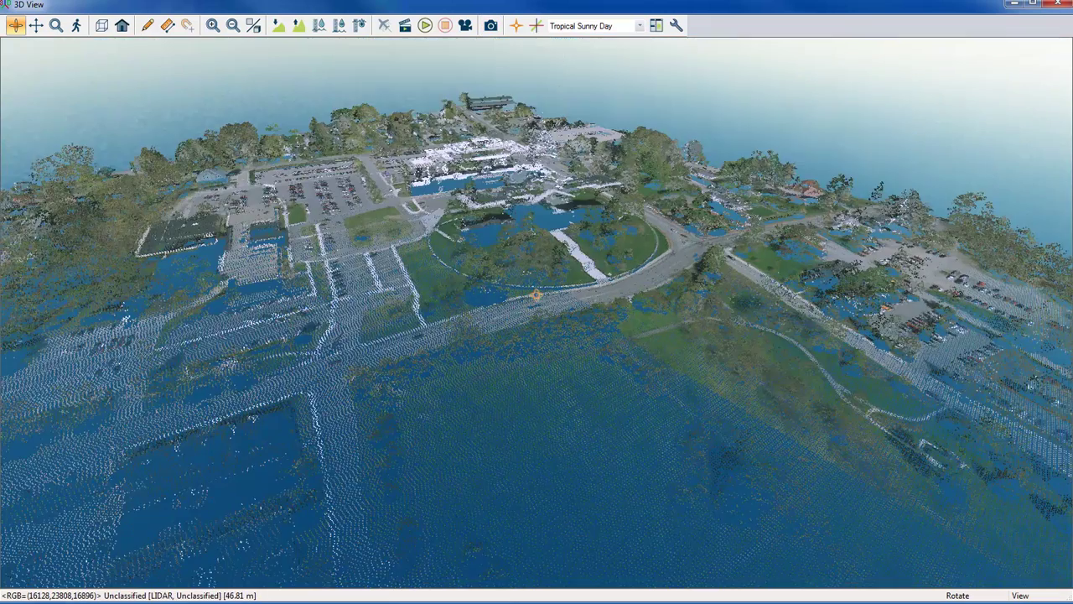
pyautogui.scroll(-2, 537, 295)
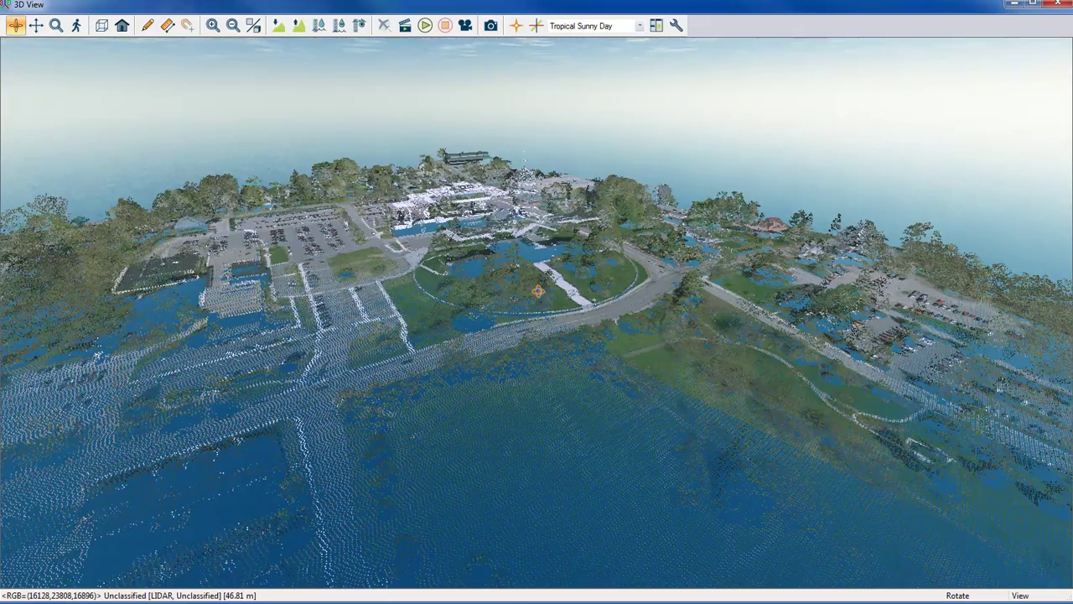
# Save the 3D view as a 1598 x 820 pixel JPEG named 3D Image, then close the picture and the 3D view.
pyautogui.click(492, 26)
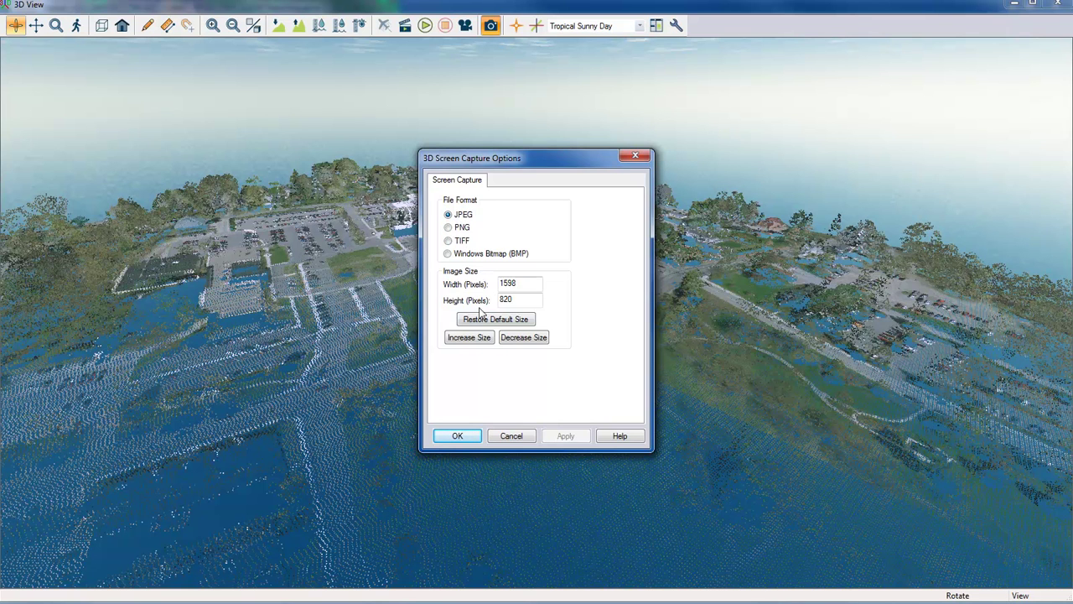
pyautogui.click(474, 437)
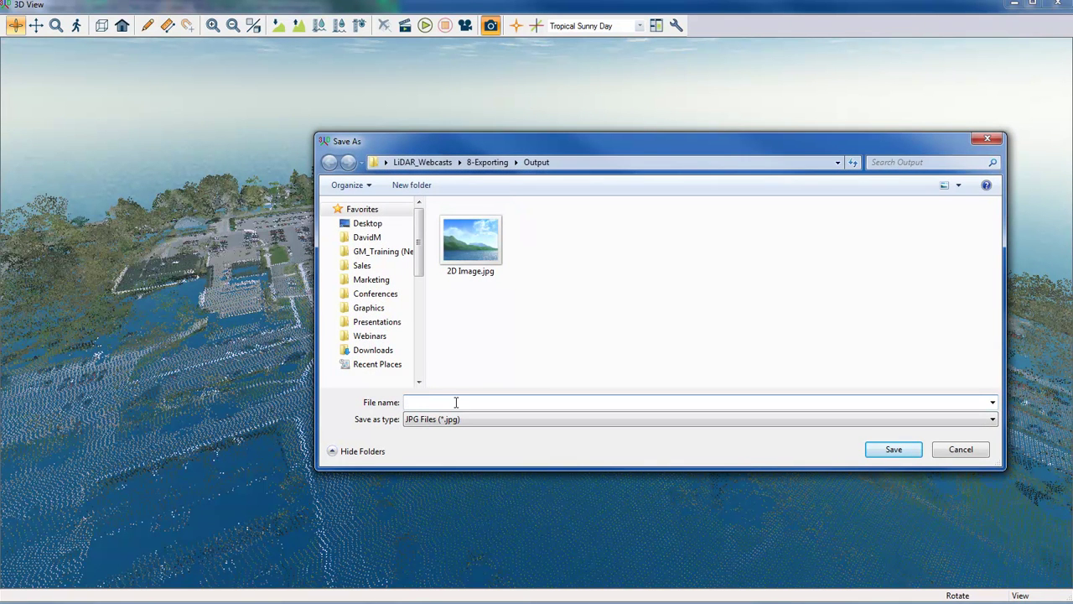
pyautogui.write('#')
pyautogui.press('BackSpace')
pyautogui.write('3D Image')
pyautogui.click(894, 448)
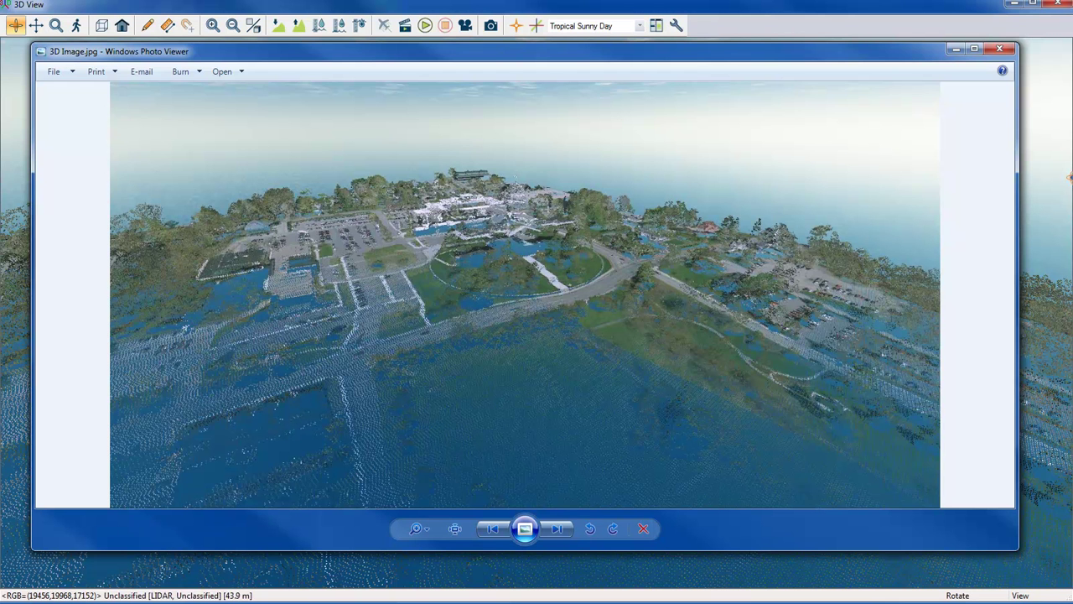
pyautogui.click(999, 49)
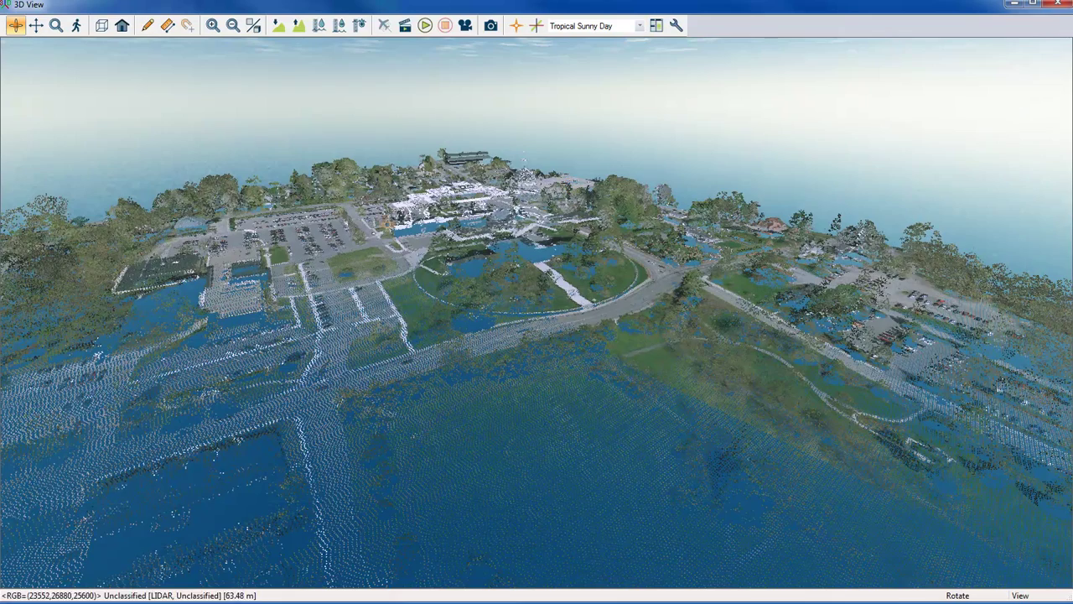
pyautogui.click(1059, 5)
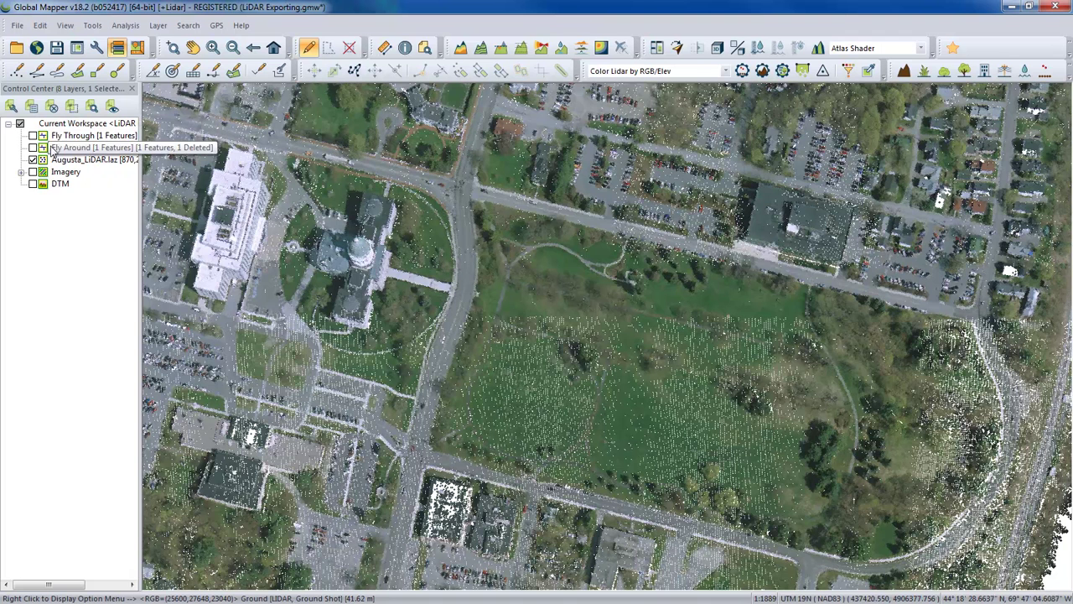
# Turn on the Fly Through layer to display its flight path along the road south of the park.
pyautogui.click(51, 147)
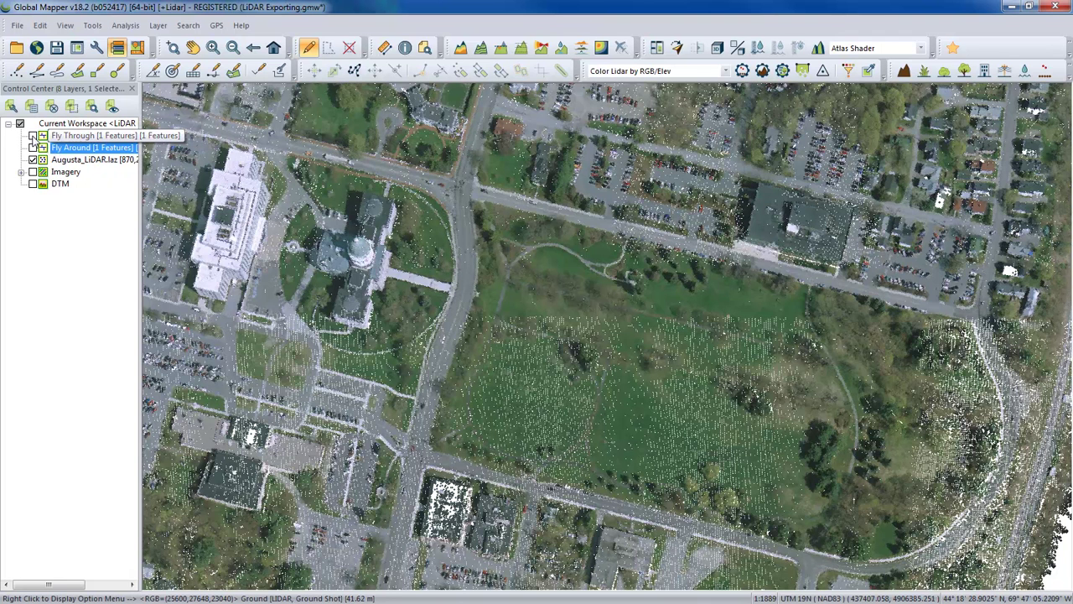
pyautogui.click(34, 137)
pyautogui.click(35, 139)
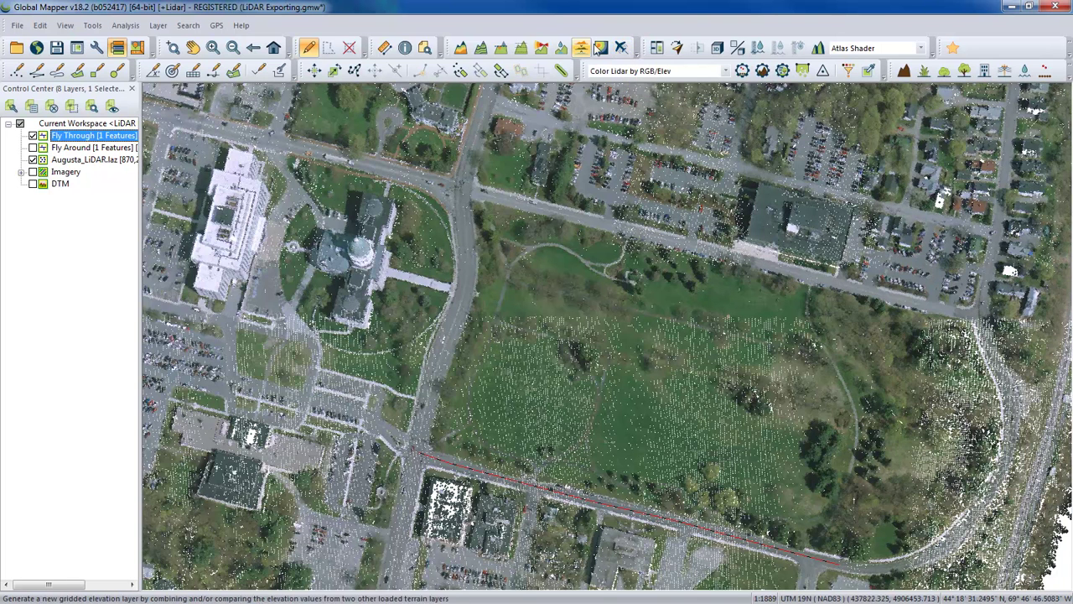
# Examine the Fly Through path's vertices, camera mode, elevation and duration settings, then leave the properties without changes.
pyautogui.click(621, 49)
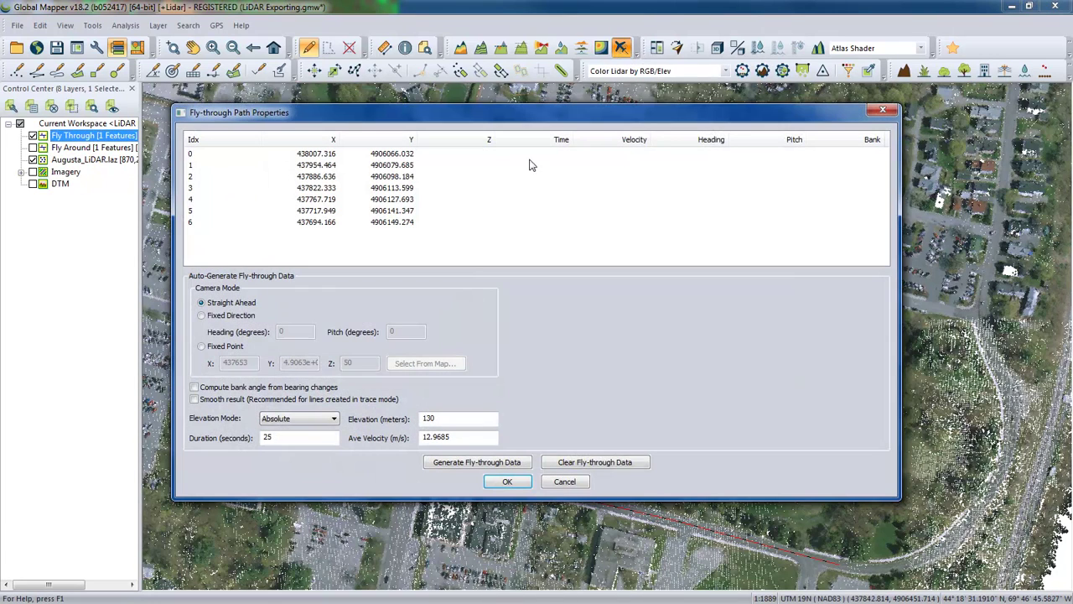
pyautogui.moveTo(419, 115); pyautogui.dragTo(478, 118)
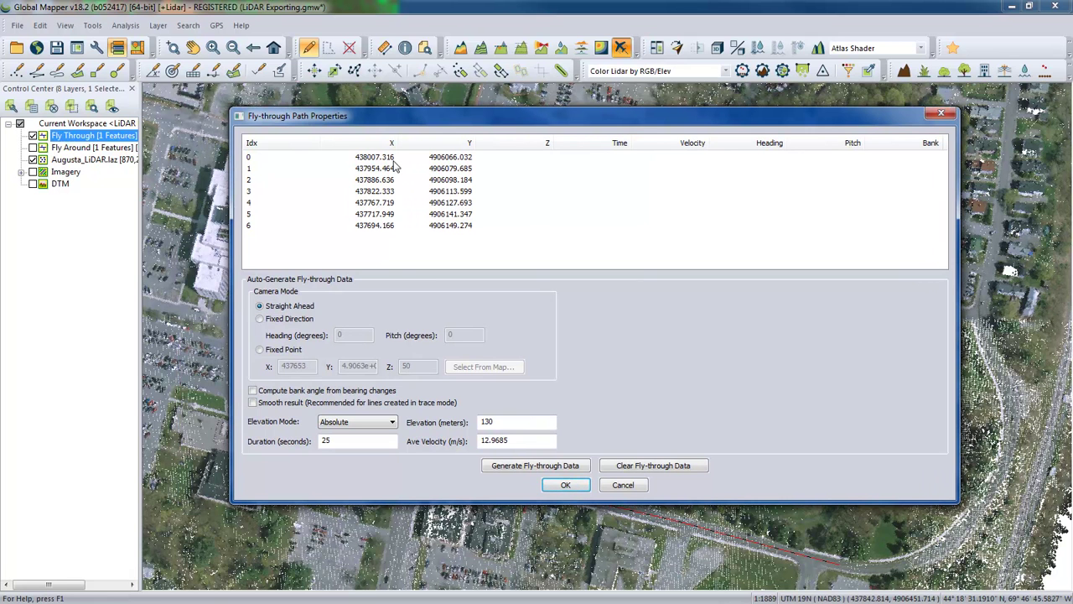
pyautogui.moveTo(419, 119); pyautogui.dragTo(484, 76)
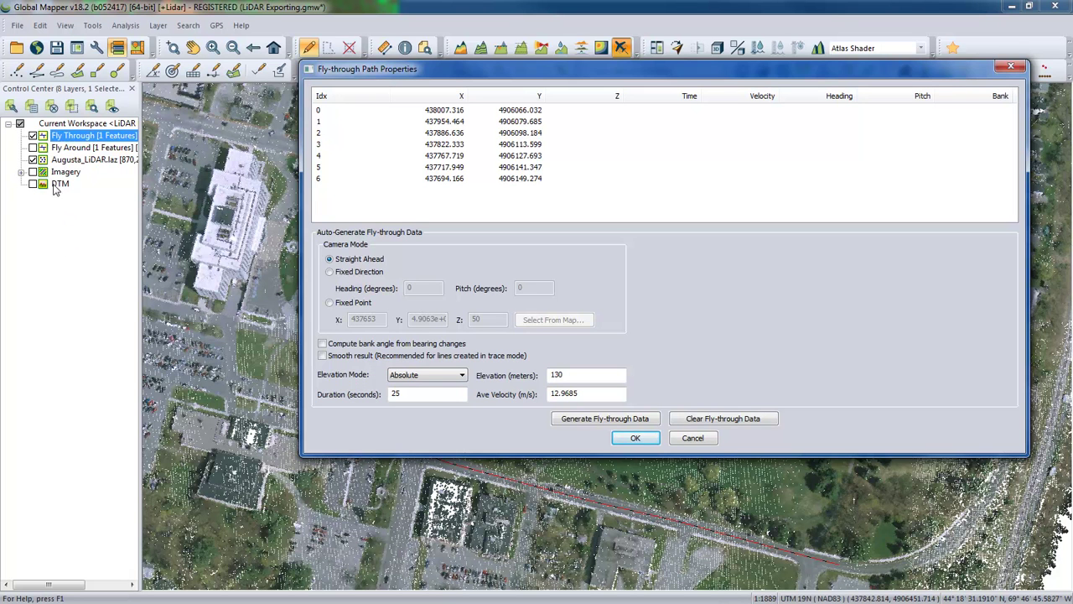
pyautogui.click(696, 439)
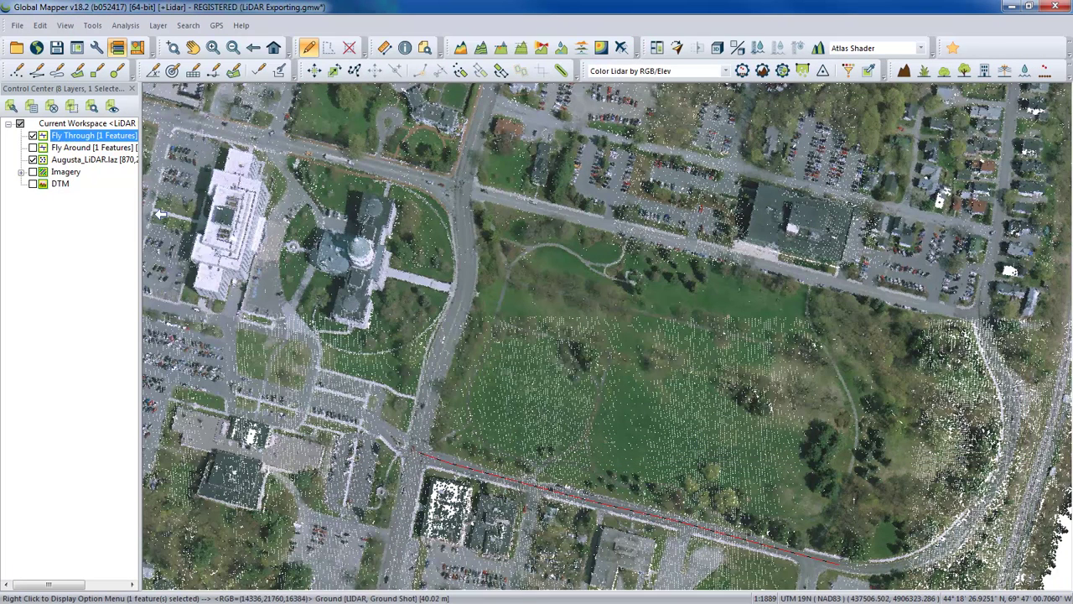
# Turn on the DTM and Imagery layers to supply terrain and a draped picture beneath the point cloud.
pyautogui.click(34, 185)
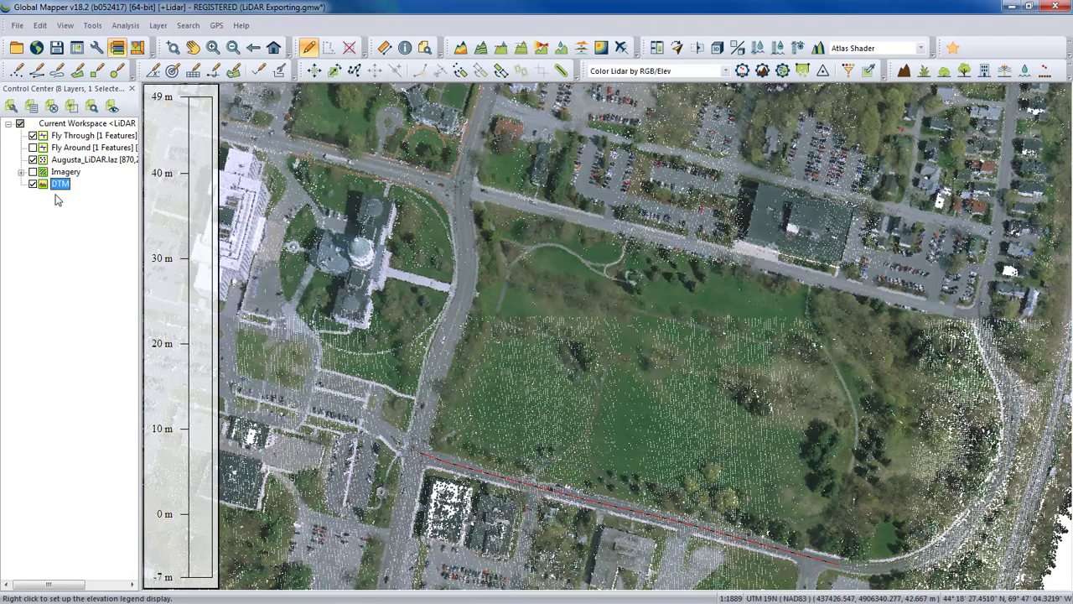
pyautogui.click(33, 172)
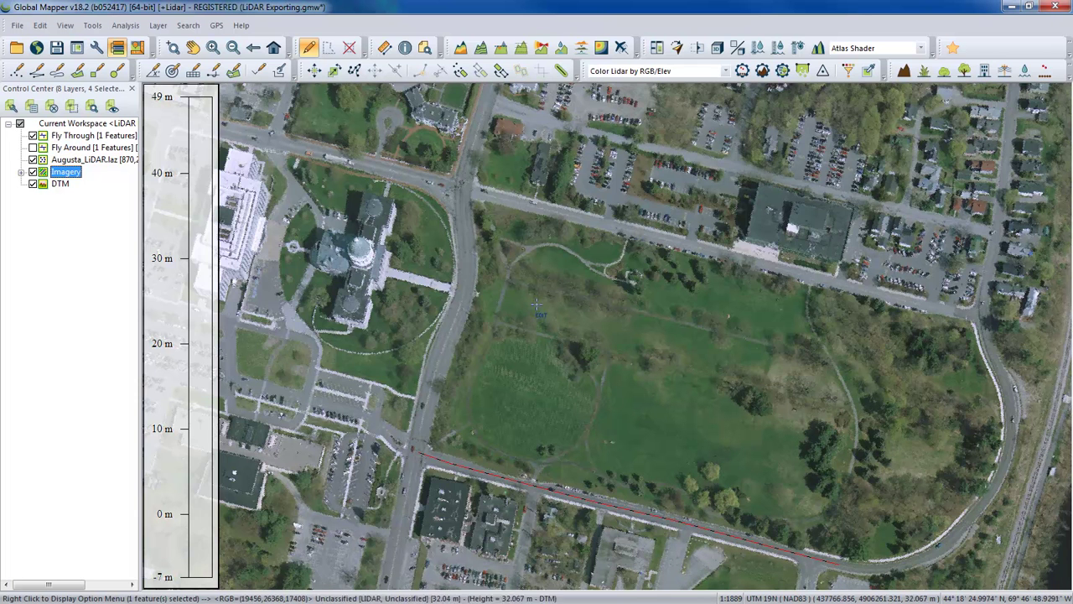
# In the fly-through path's properties, set the elevation mode to Relative to Ground with an elevation of 3 meters.
pyautogui.click(621, 49)
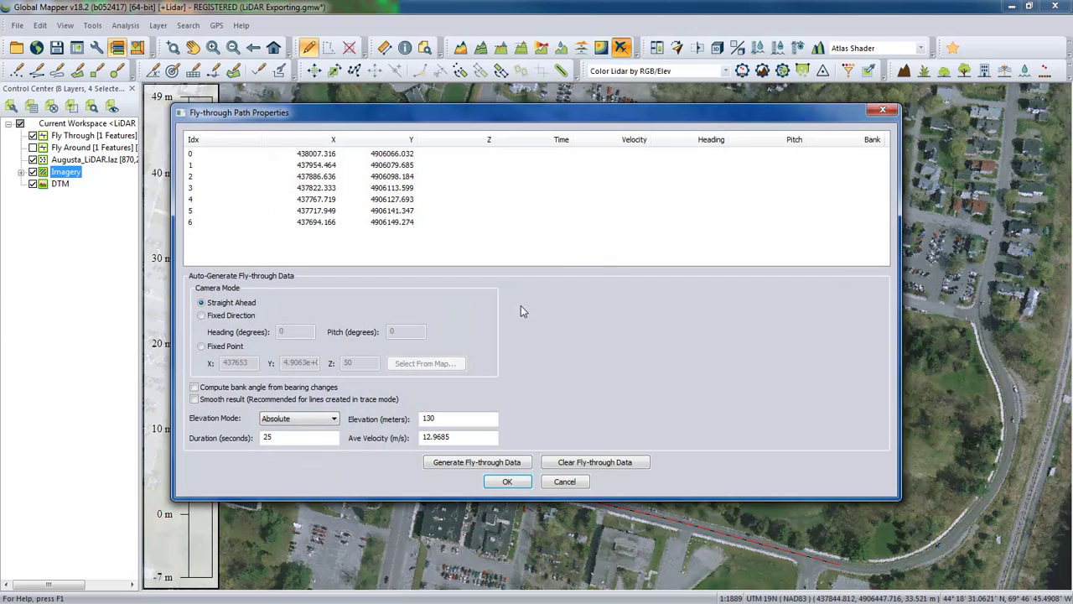
pyautogui.click(305, 419)
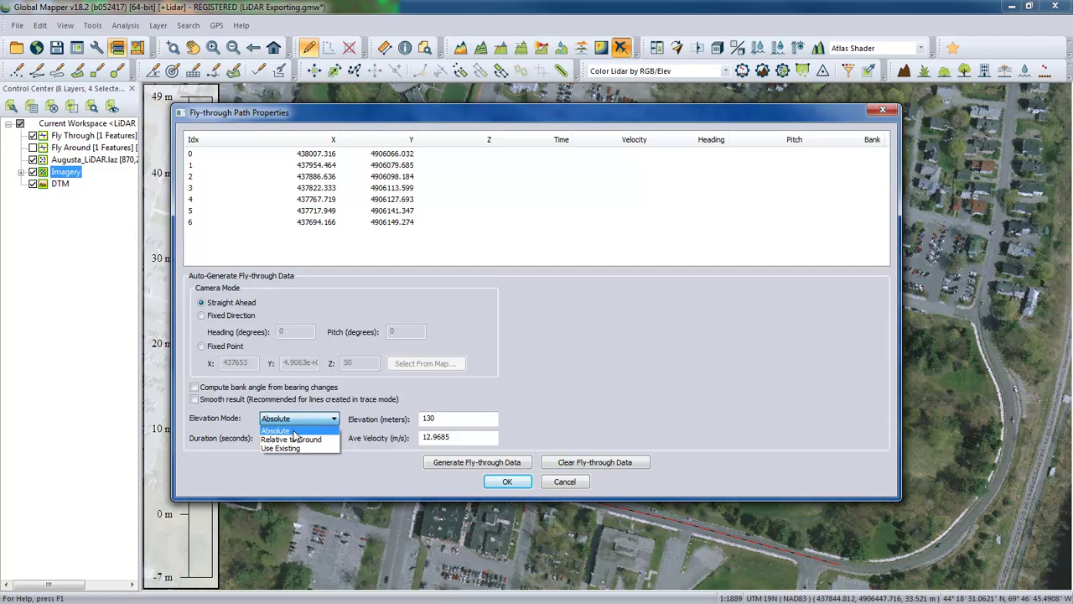
pyautogui.click(298, 438)
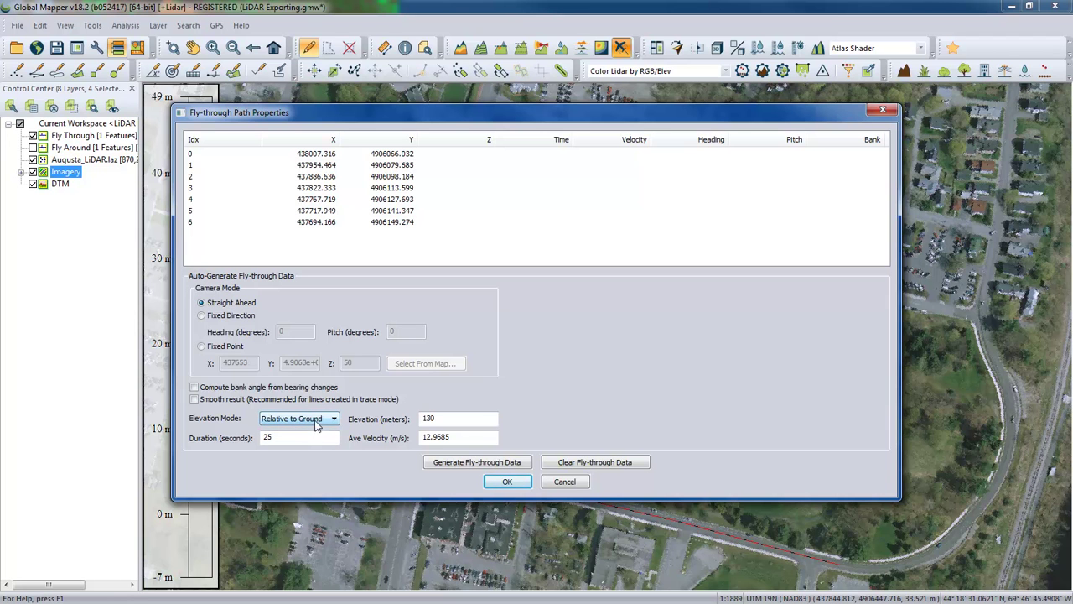
pyautogui.click(449, 419)
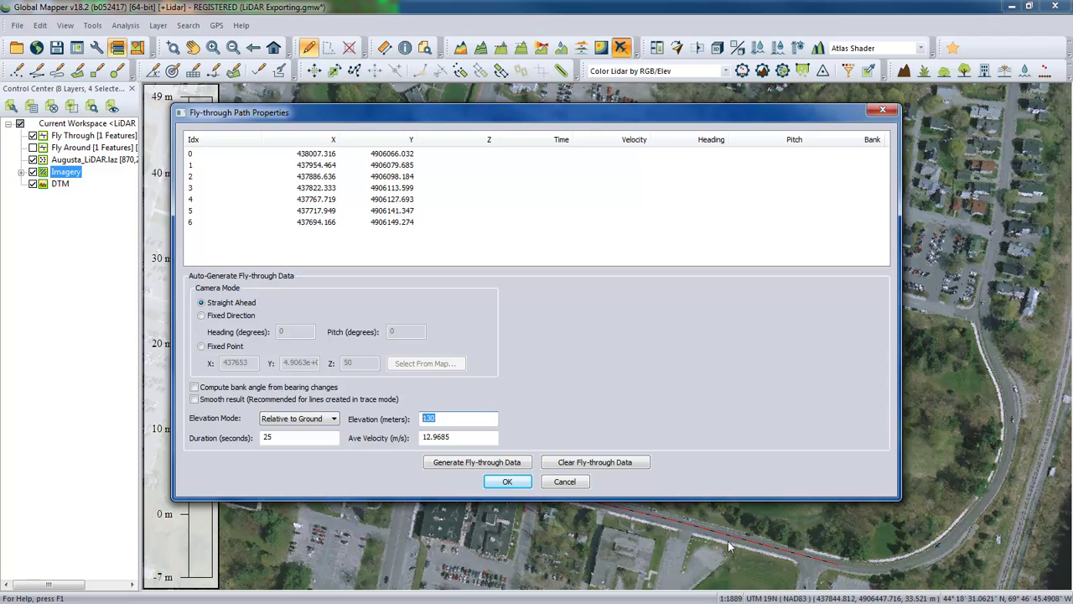
pyautogui.write('3')
pyautogui.moveTo(543, 117); pyautogui.dragTo(548, 62)
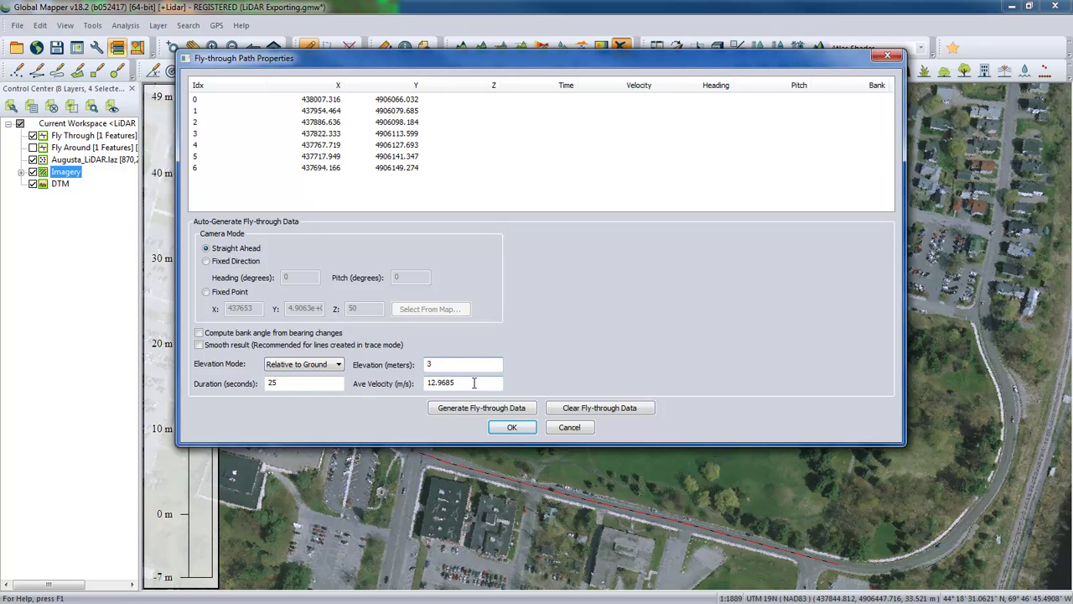
# Set the average velocity to 15 m/s and generate the fly-through data.
pyautogui.moveTo(471, 383); pyautogui.dragTo(429, 381)
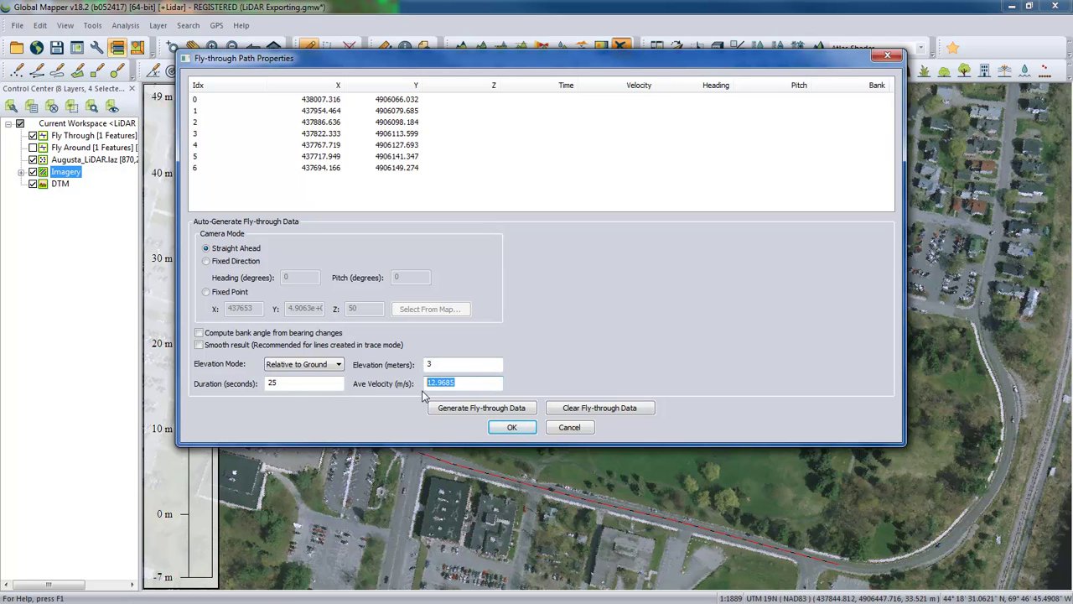
pyautogui.write('15')
pyautogui.click(460, 410)
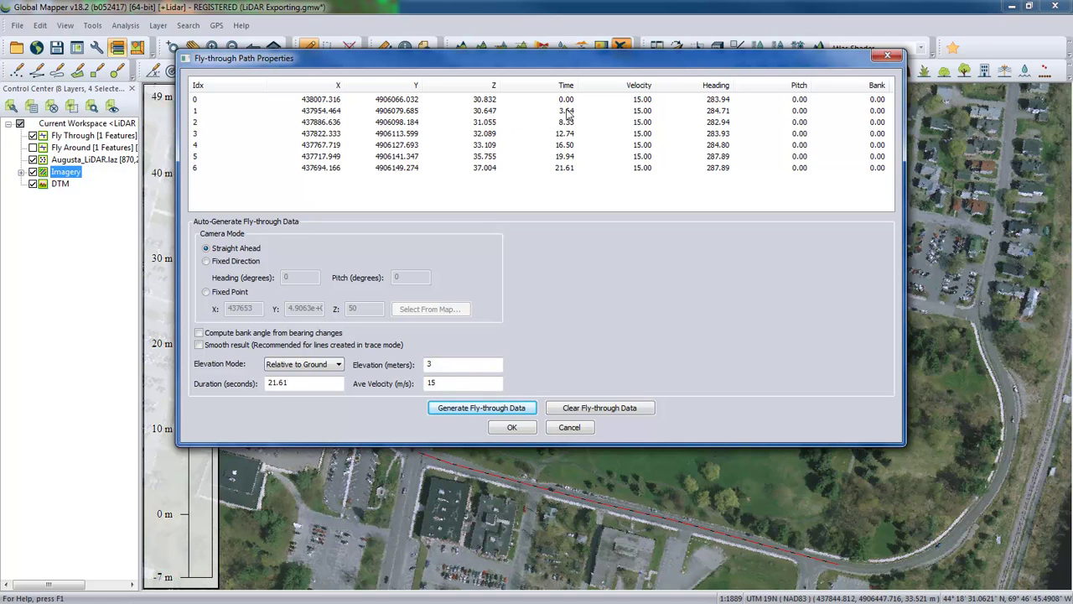
# Examine the camera position, angle and velocity settings of the path's frame 3, leaving them without changes.
pyautogui.click(645, 135)
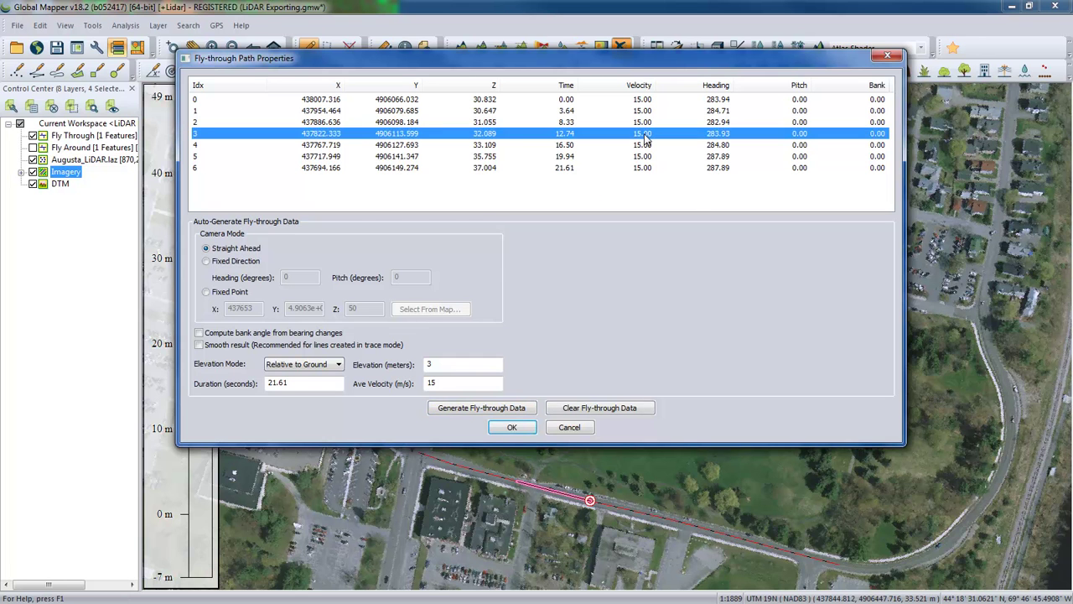
pyautogui.doubleClick(646, 136)
pyautogui.moveTo(620, 150); pyautogui.dragTo(624, 184)
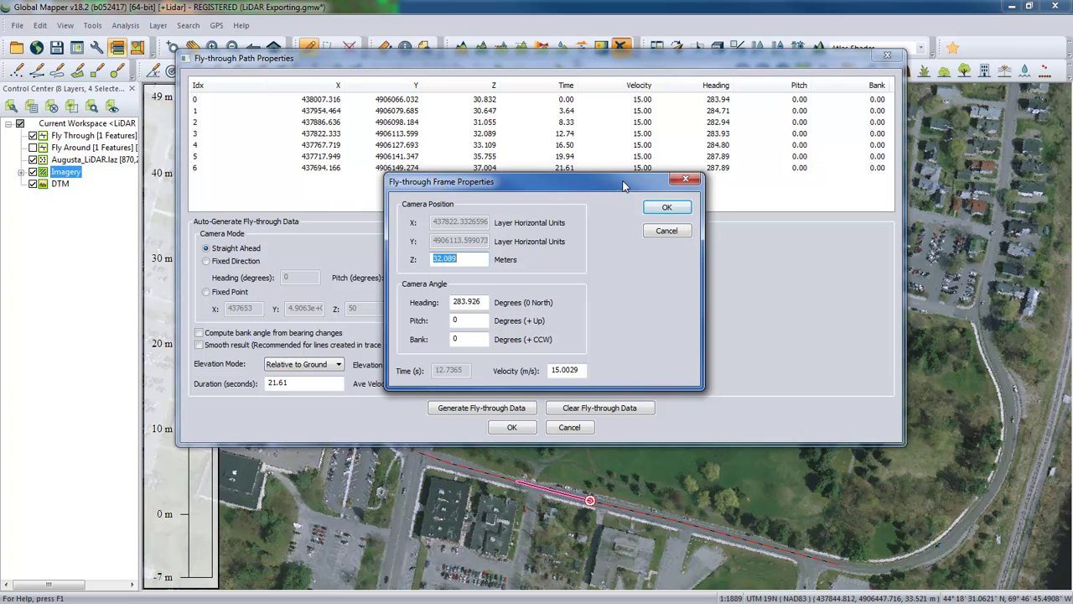
pyautogui.click(667, 231)
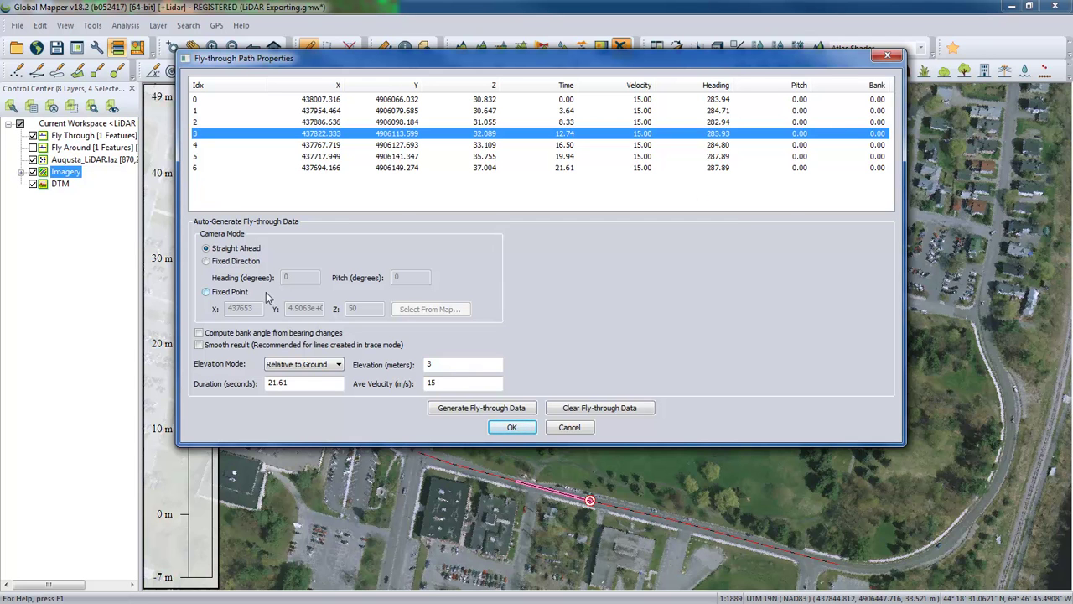
# Turn on computing the bank angle from bearing changes and accept the fly-through path properties.
pyautogui.click(200, 332)
pyautogui.click(508, 428)
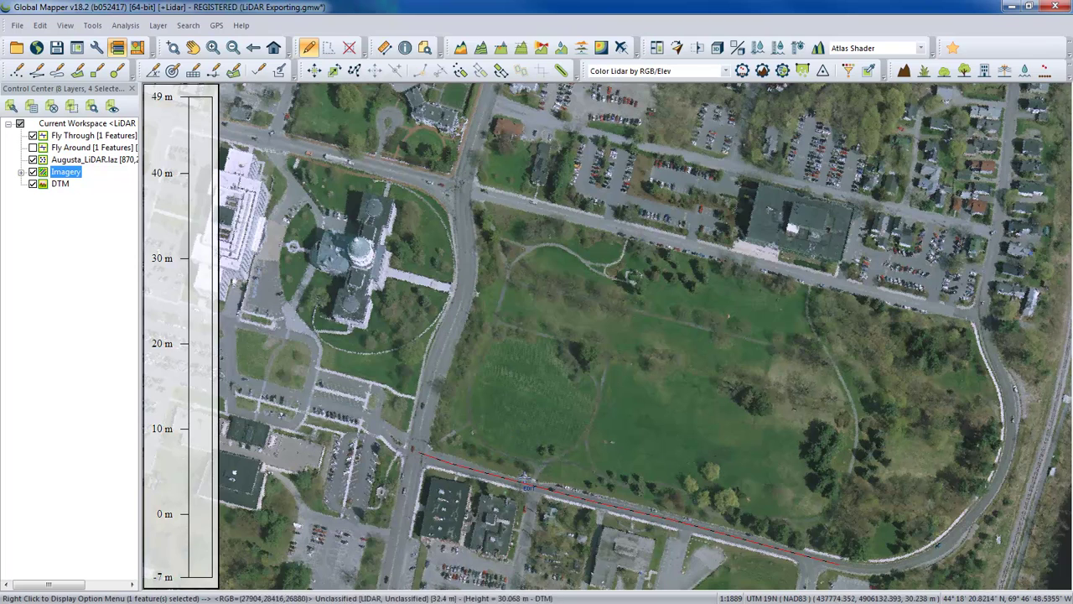
# Open the 3D view and start the fly-through preview for path 1, keeping the road ahead unobstructed.
pyautogui.click(717, 48)
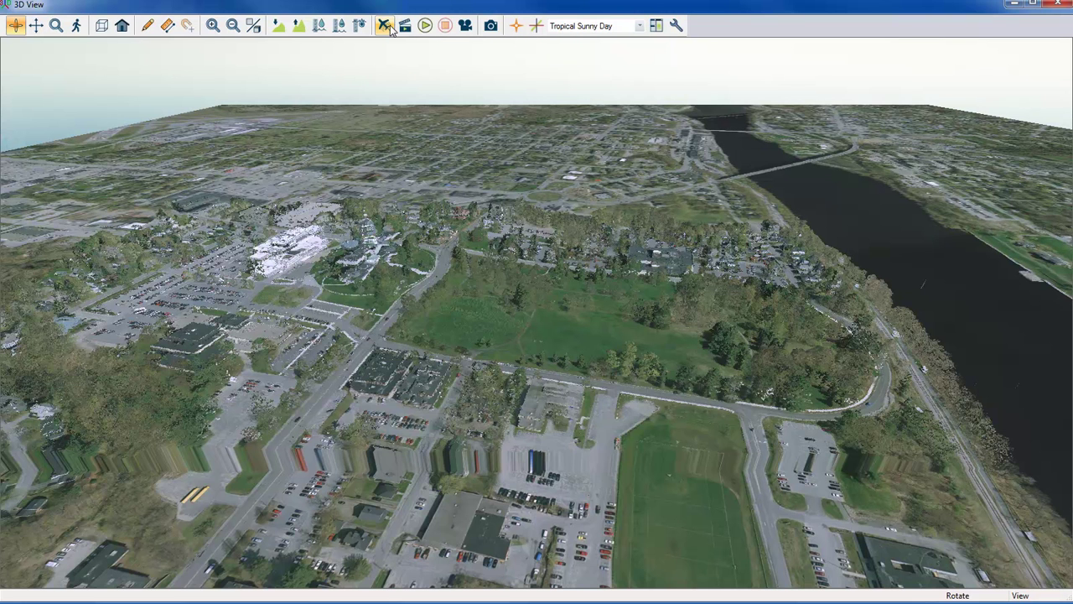
pyautogui.click(391, 31)
pyautogui.click(389, 28)
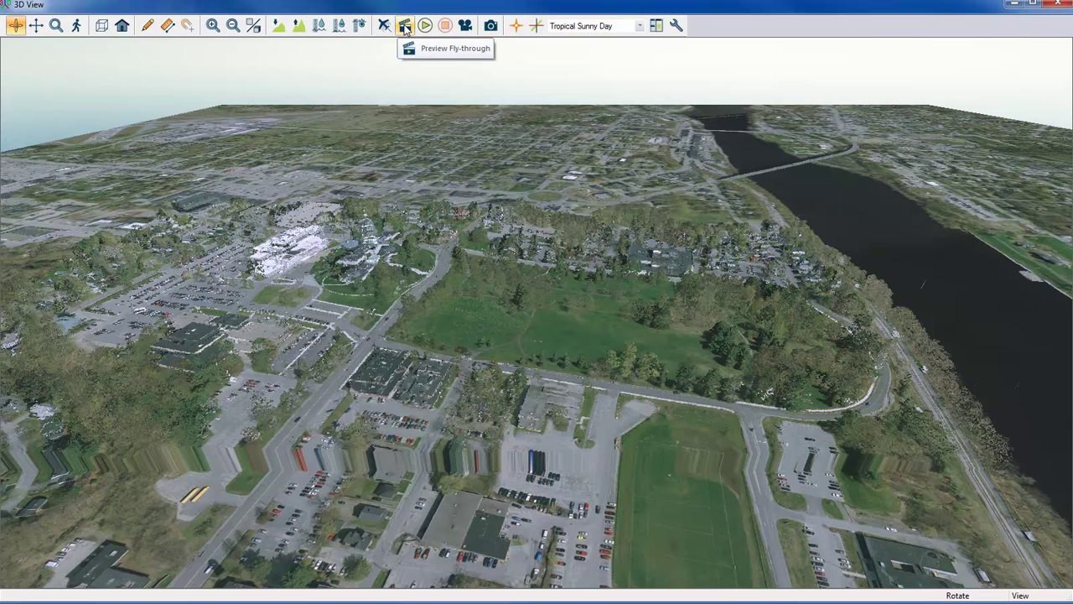
pyautogui.click(405, 26)
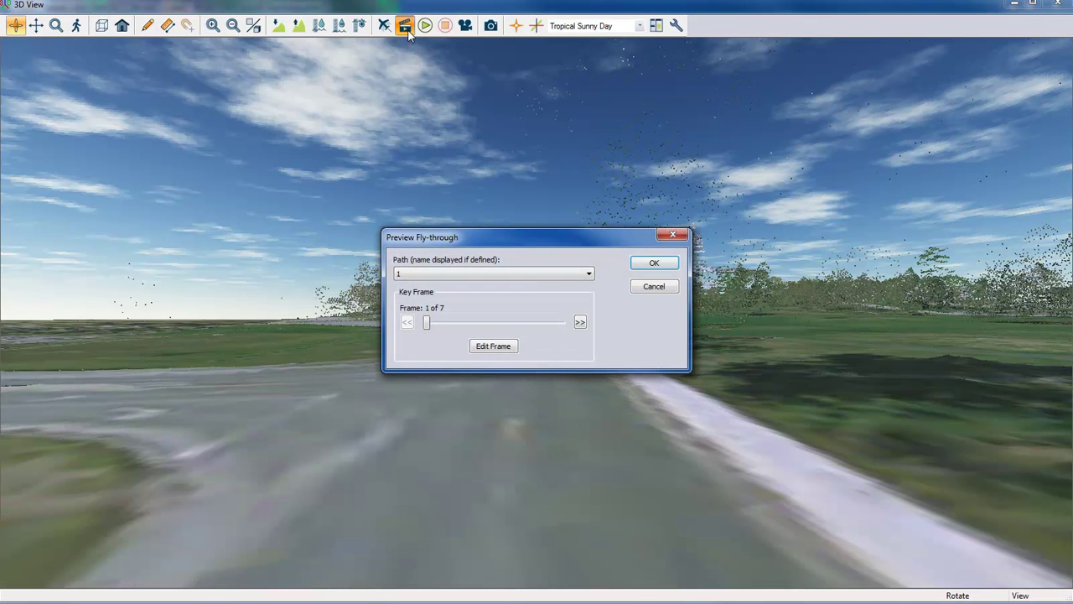
pyautogui.moveTo(563, 242); pyautogui.dragTo(806, 223)
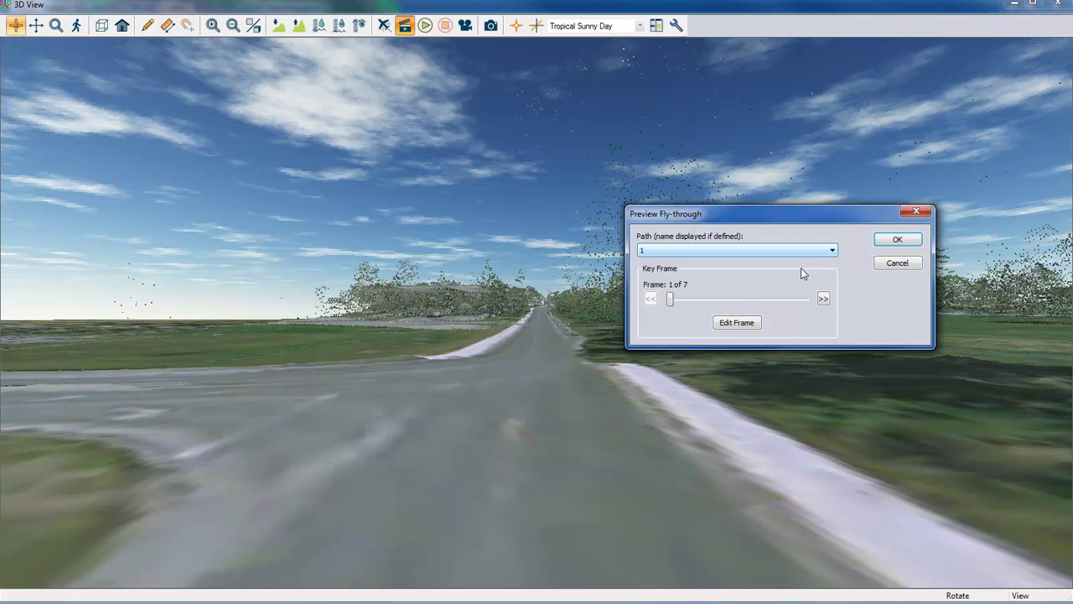
# Examine the first key frame's properties, step the preview forward to frame 6, and close the preview without changes.
pyautogui.click(737, 324)
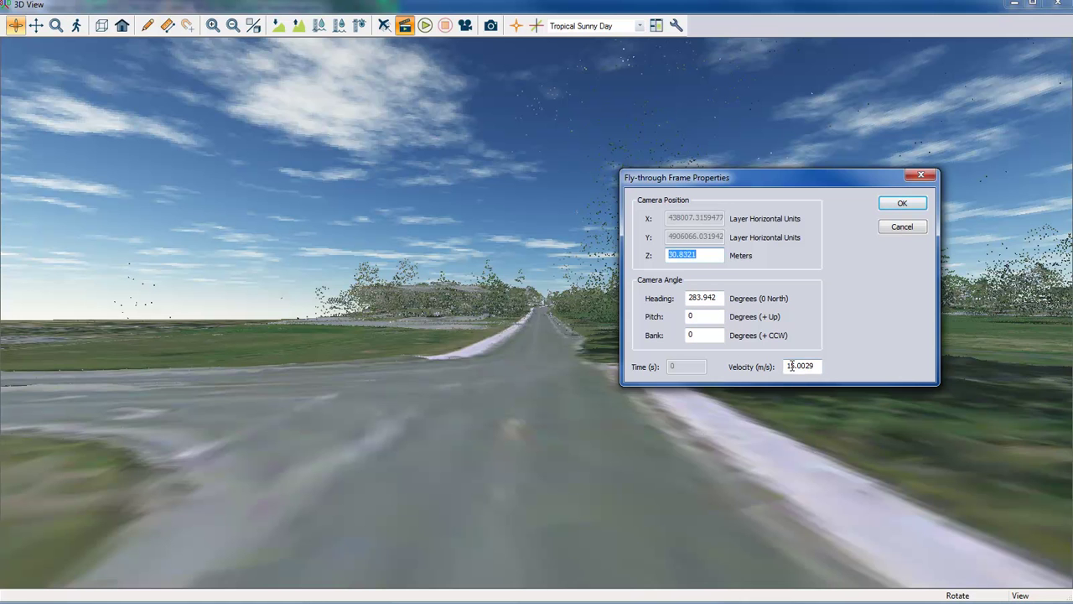
pyautogui.click(894, 228)
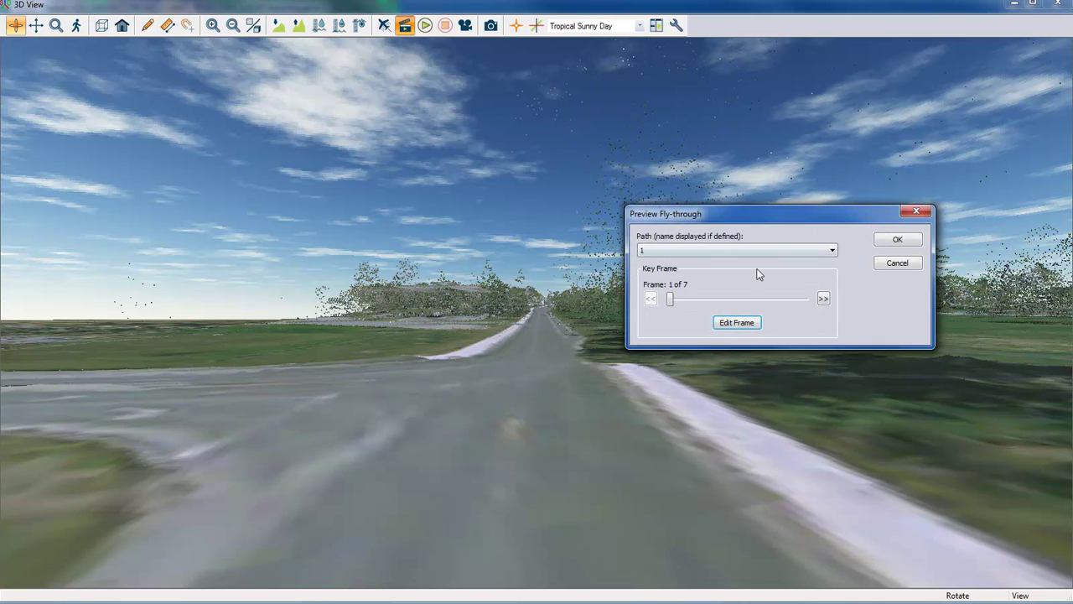
pyautogui.click(824, 299)
pyautogui.click(824, 299)
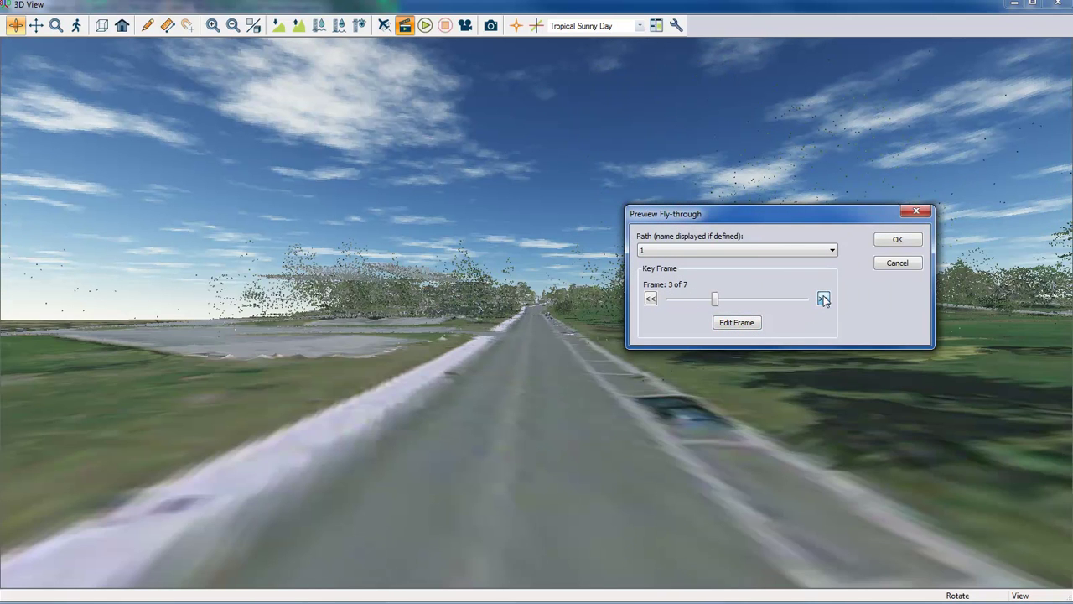
pyautogui.click(824, 299)
pyautogui.click(823, 299)
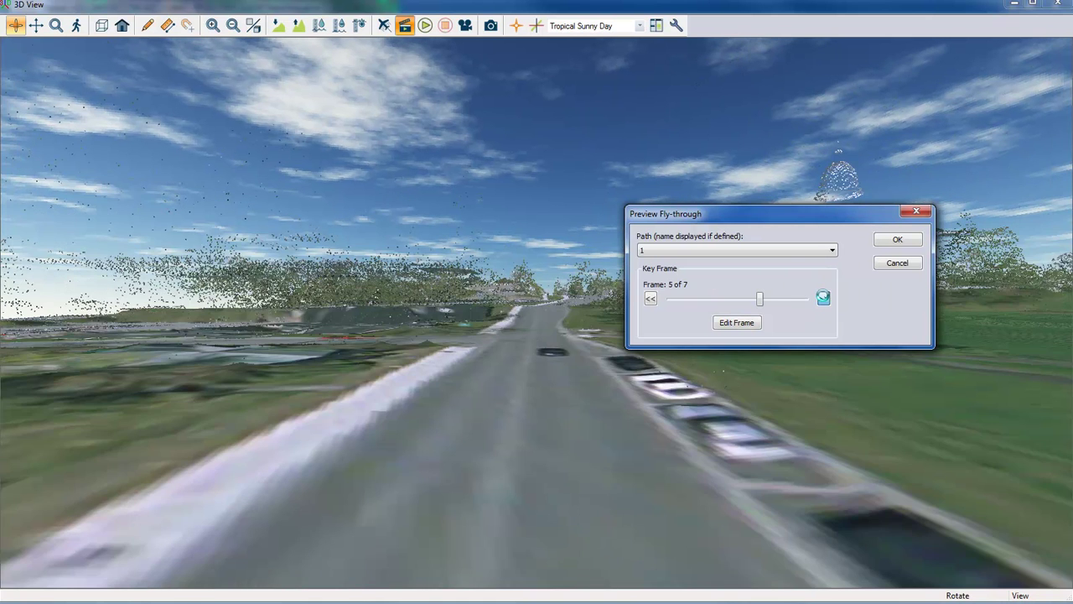
pyautogui.click(824, 299)
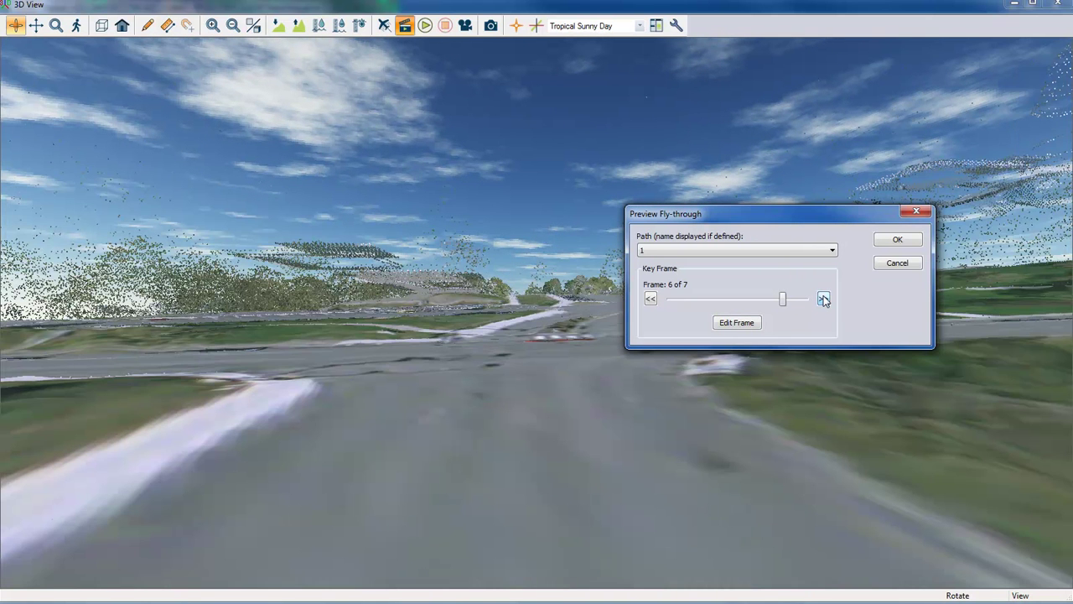
pyautogui.click(896, 264)
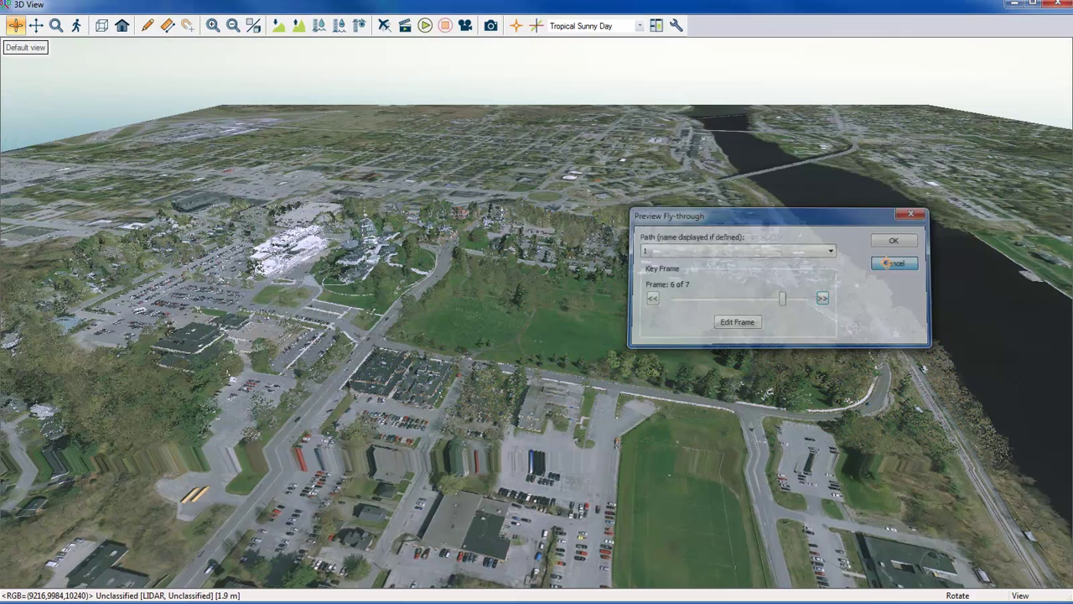
# Play the fly-through for all paths in the 3D view without looping.
pyautogui.click(426, 26)
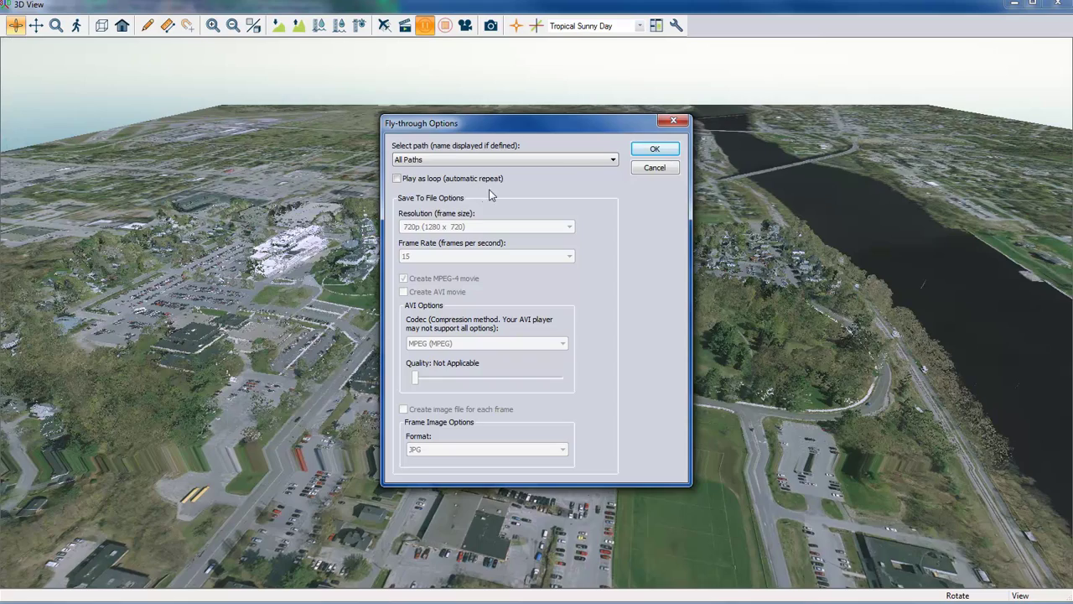
pyautogui.click(655, 152)
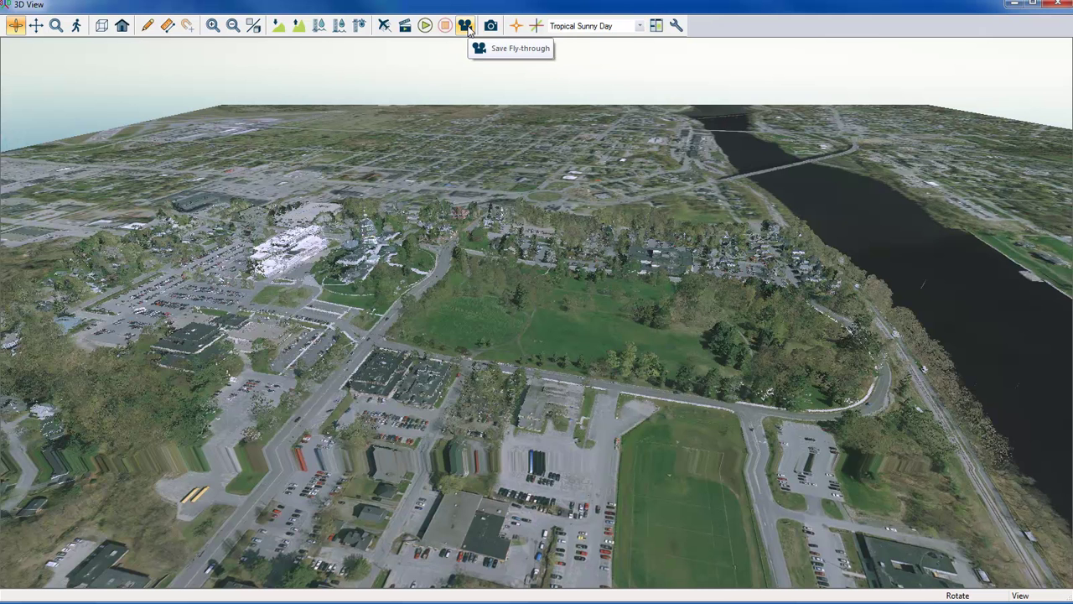
# Start saving the fly-through of all paths to a movie and set its resolution to 480p (854 x 480).
pyautogui.click(466, 26)
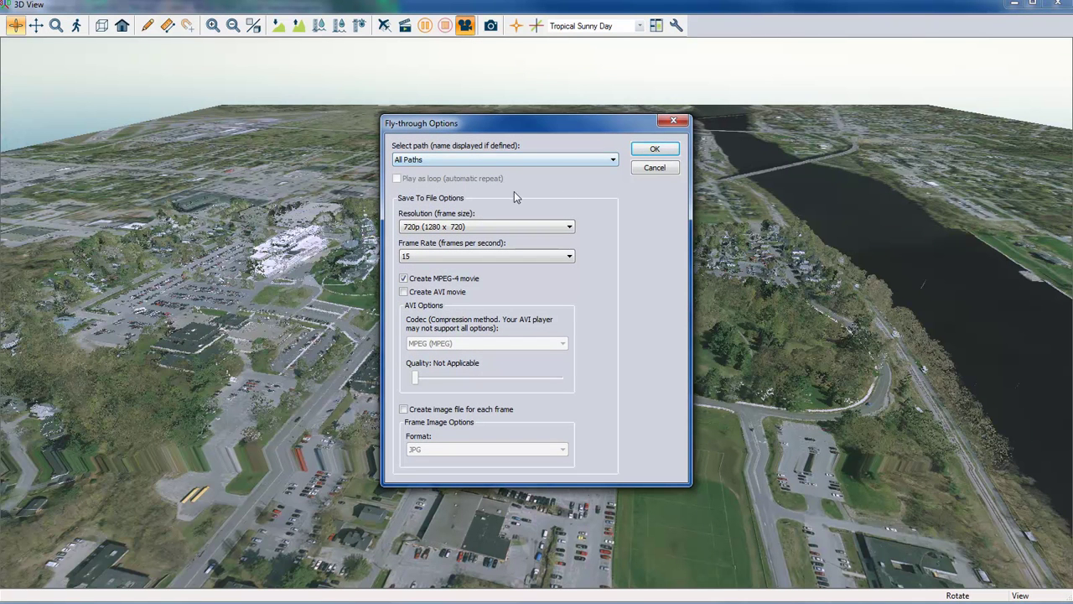
pyautogui.click(458, 235)
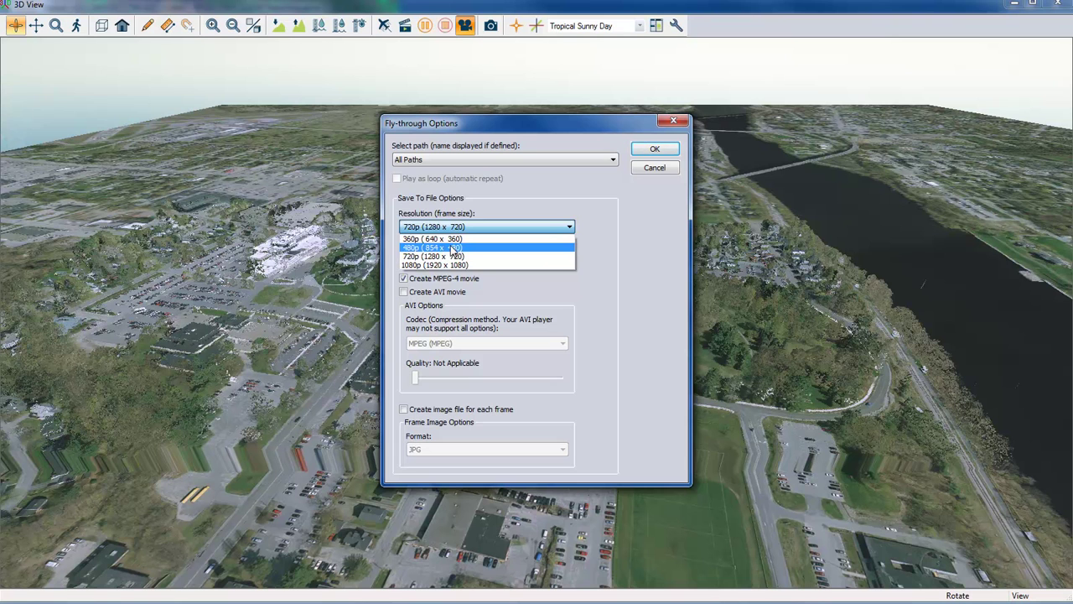
pyautogui.click(454, 249)
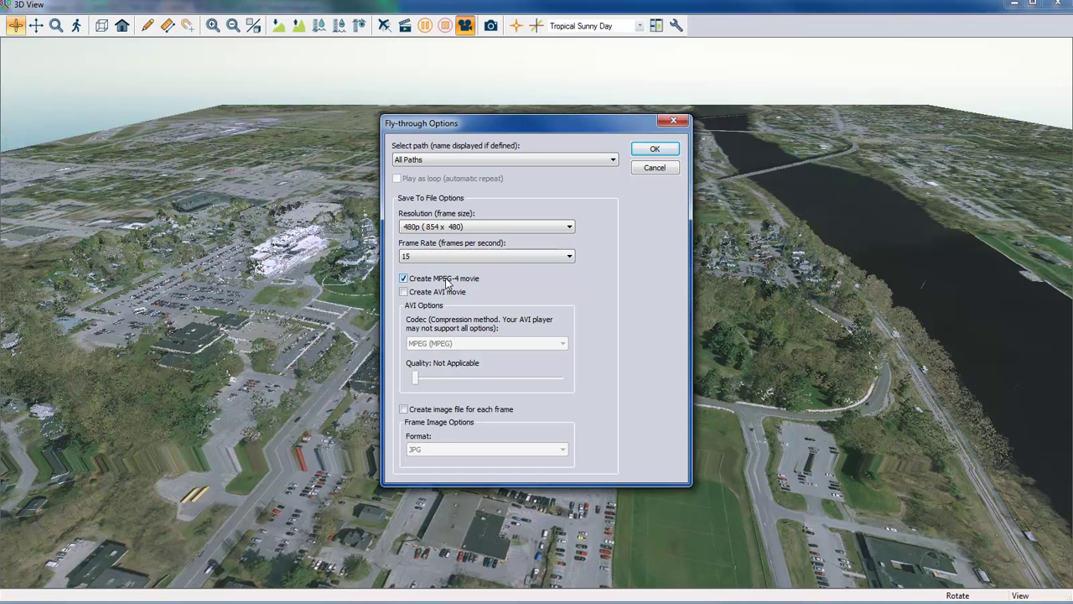
# Examine the compression codecs offered for an AVI movie, then leave AVI creation turned off.
pyautogui.click(403, 292)
pyautogui.click(448, 347)
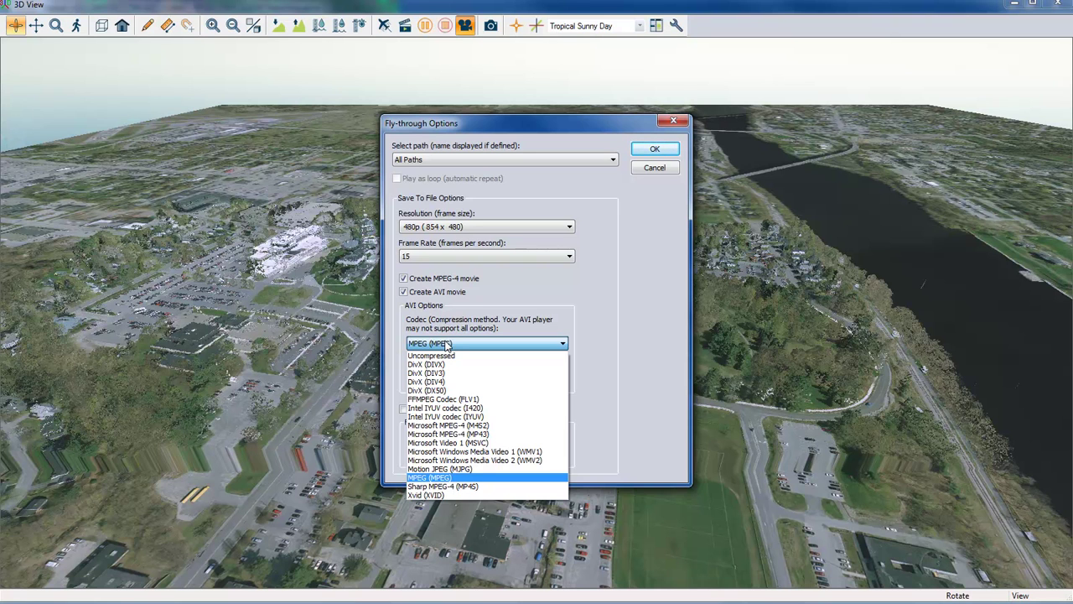
pyautogui.click(479, 312)
pyautogui.click(405, 294)
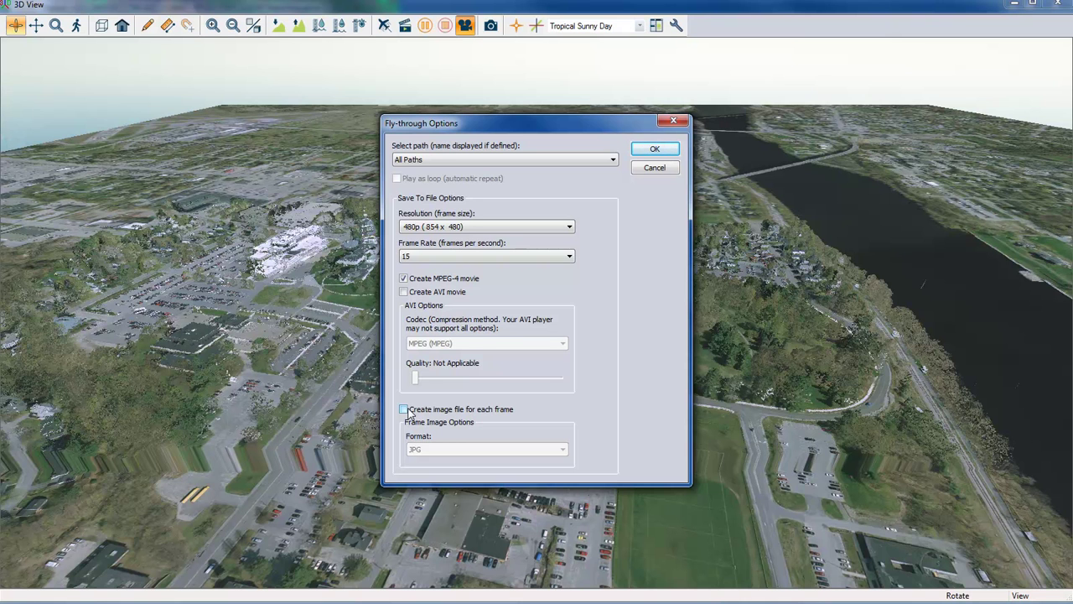
# Save the fly-through as an MP4 file named Video in the Output folder, then close the movie and the 3D view.
pyautogui.click(654, 150)
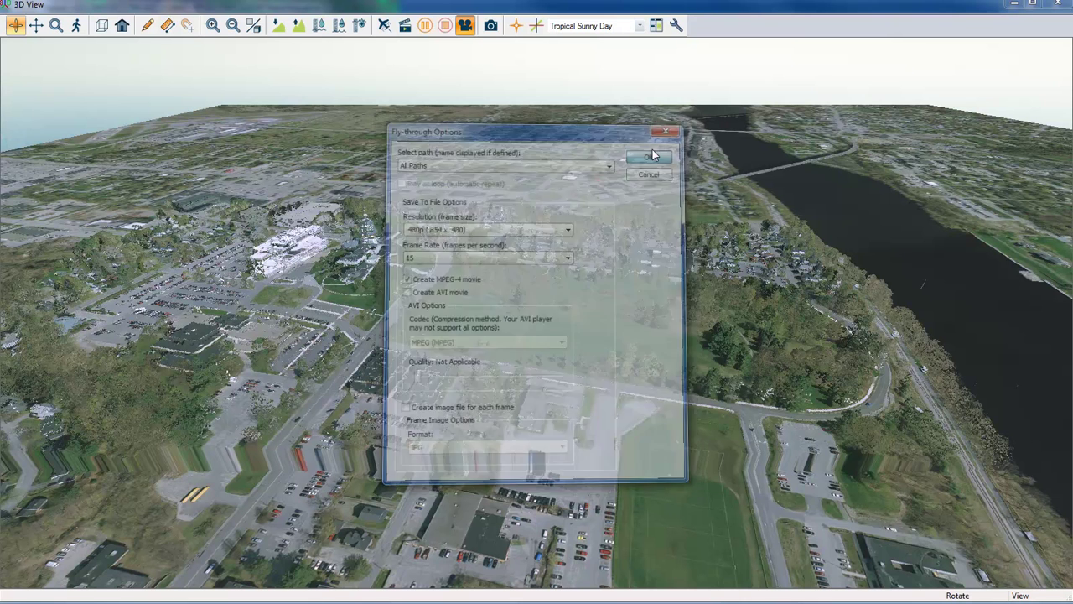
pyautogui.write('Vi')
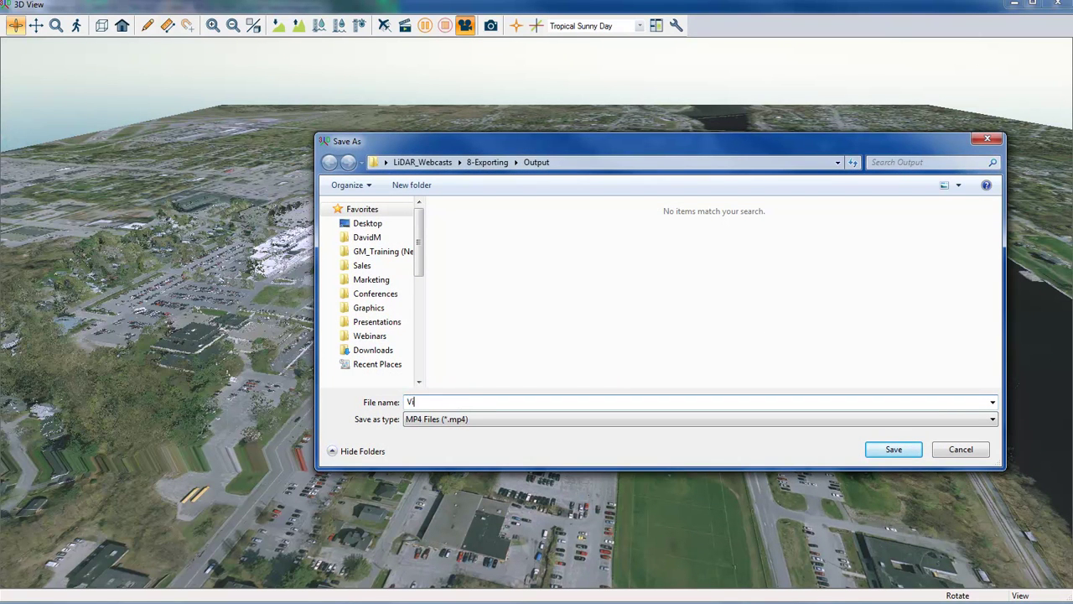
pyautogui.write('deo')
pyautogui.click(892, 450)
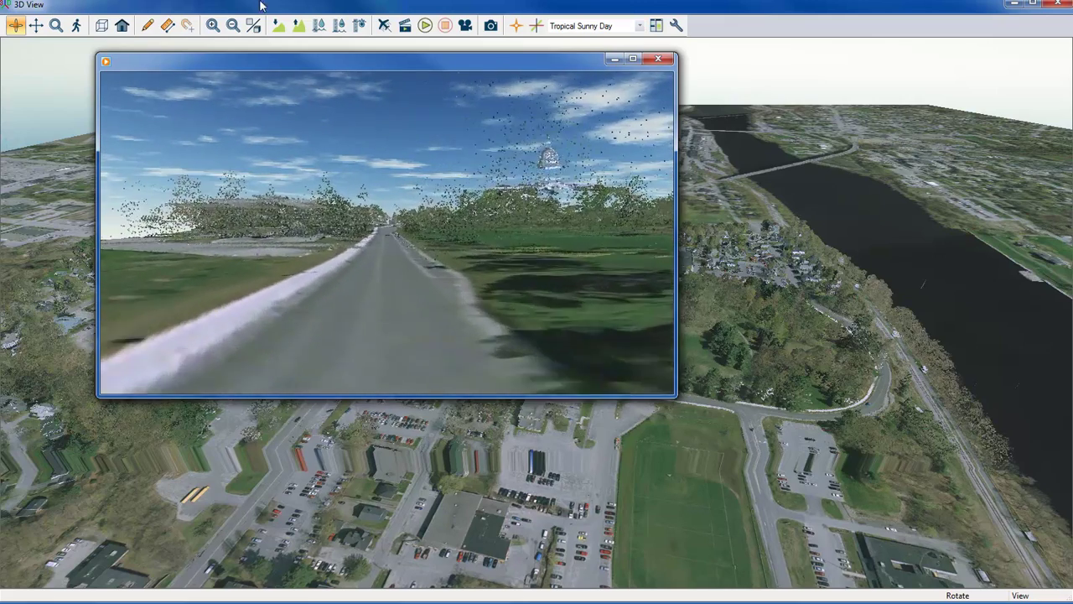
pyautogui.click(660, 60)
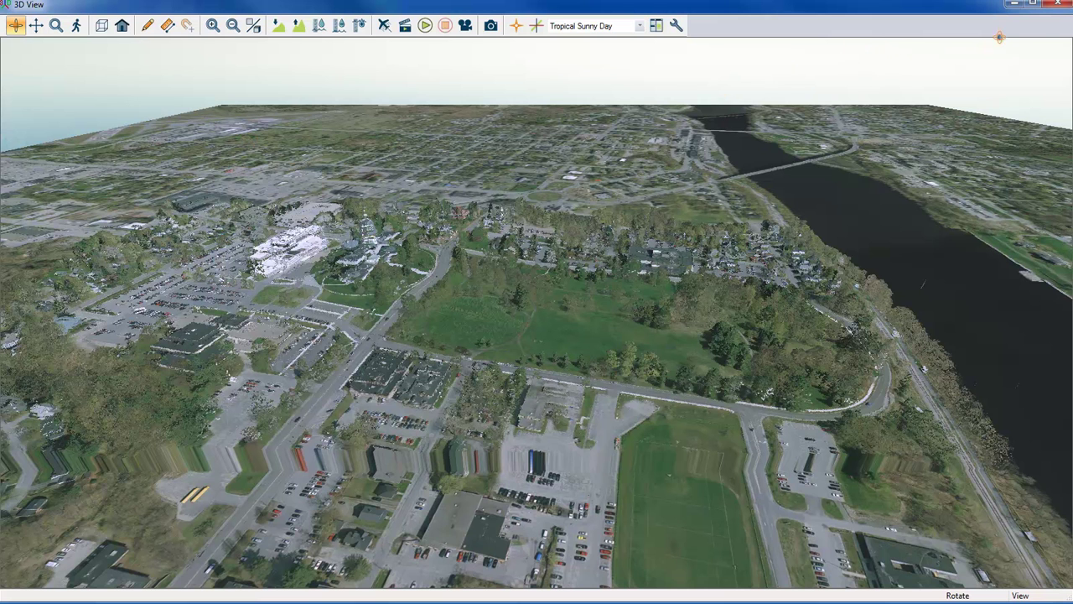
pyautogui.click(1059, 6)
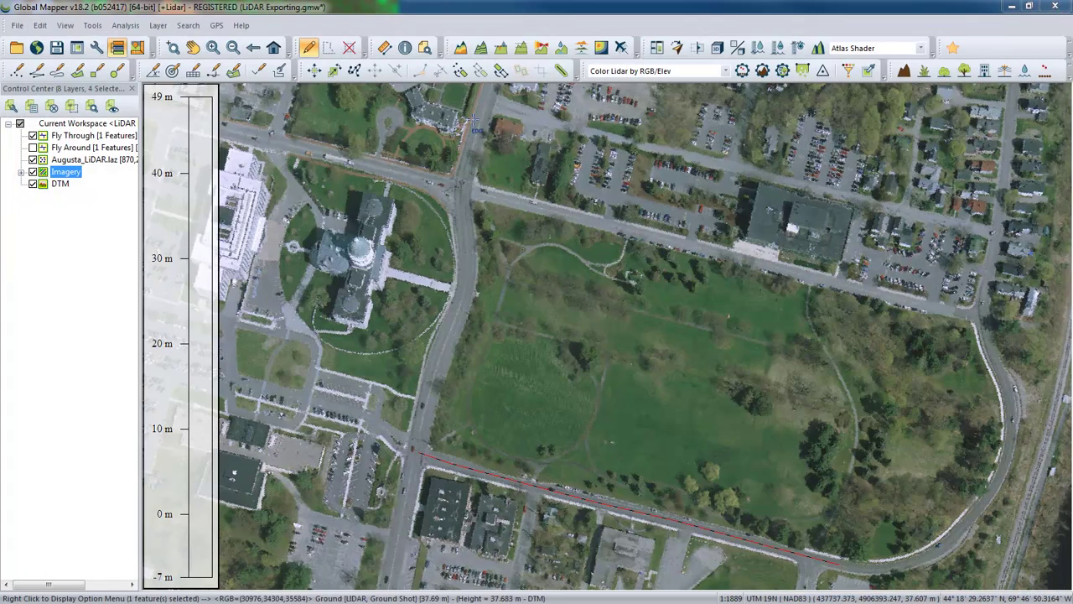
# Query the fly-through line along the road for its feature information and show its movie file at a specified time.
pyautogui.click(405, 48)
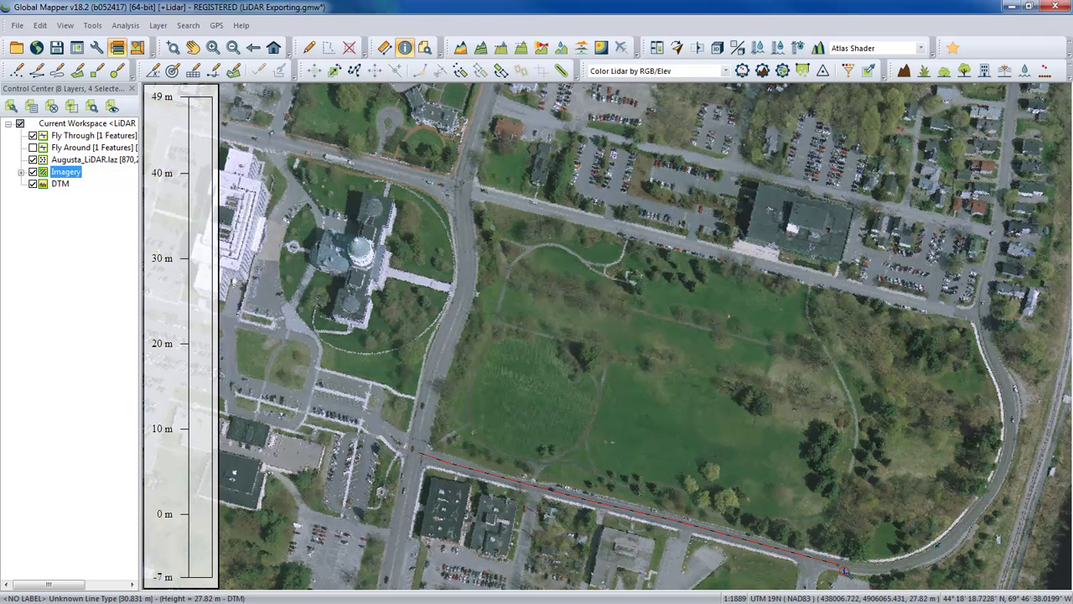
pyautogui.click(844, 570)
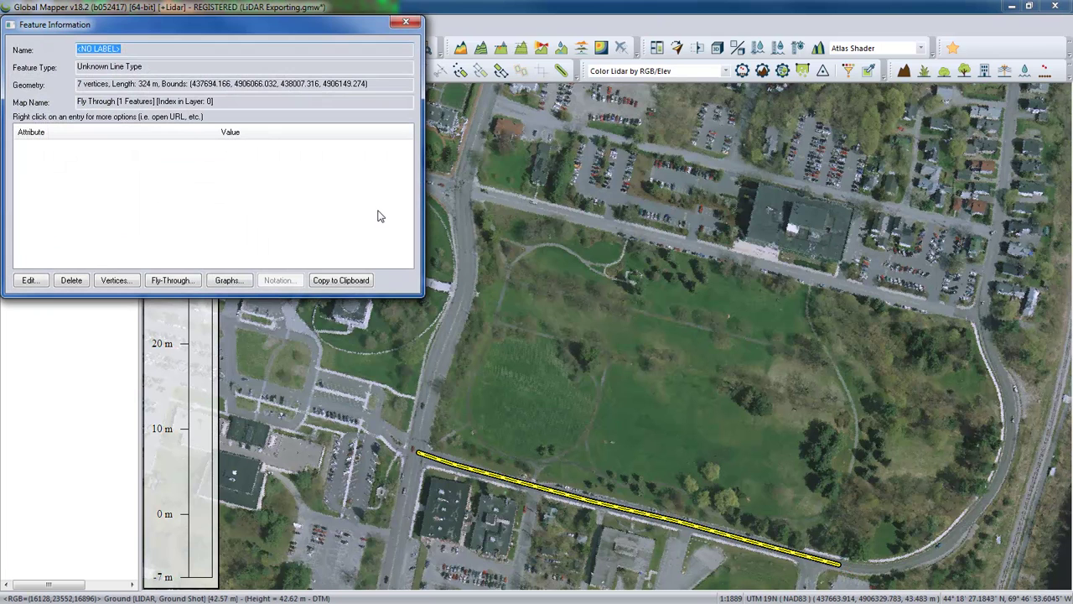
pyautogui.rightClick(236, 193)
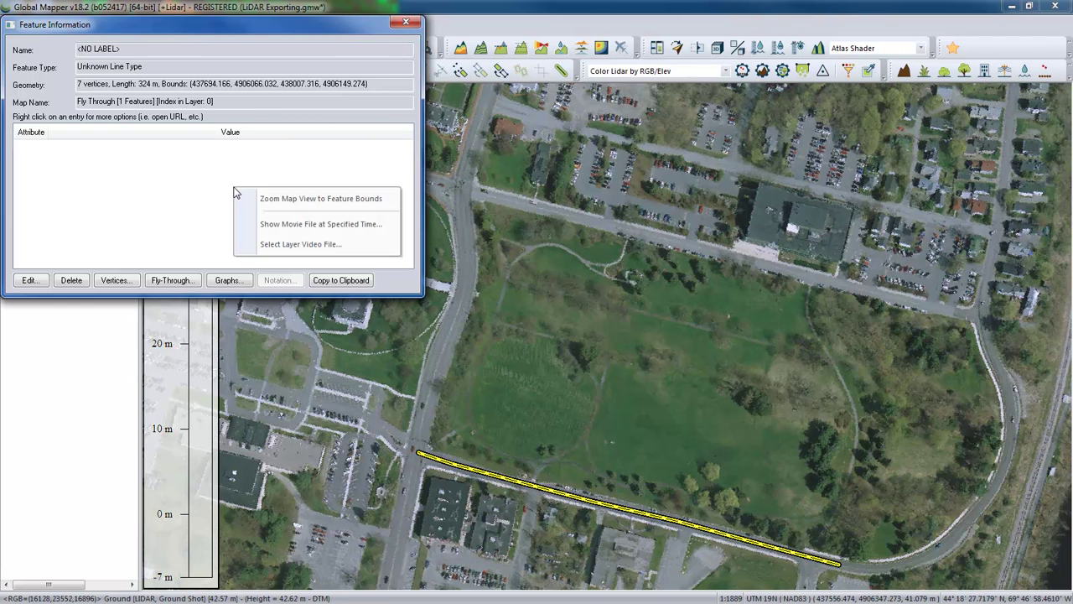
pyautogui.click(277, 226)
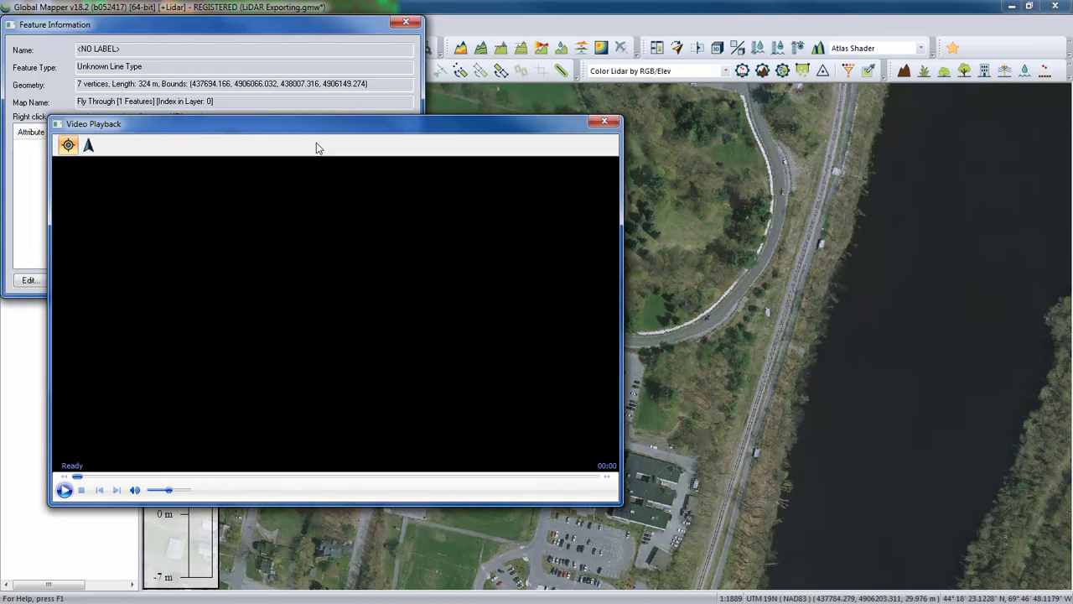
pyautogui.moveTo(343, 128); pyautogui.dragTo(275, 169)
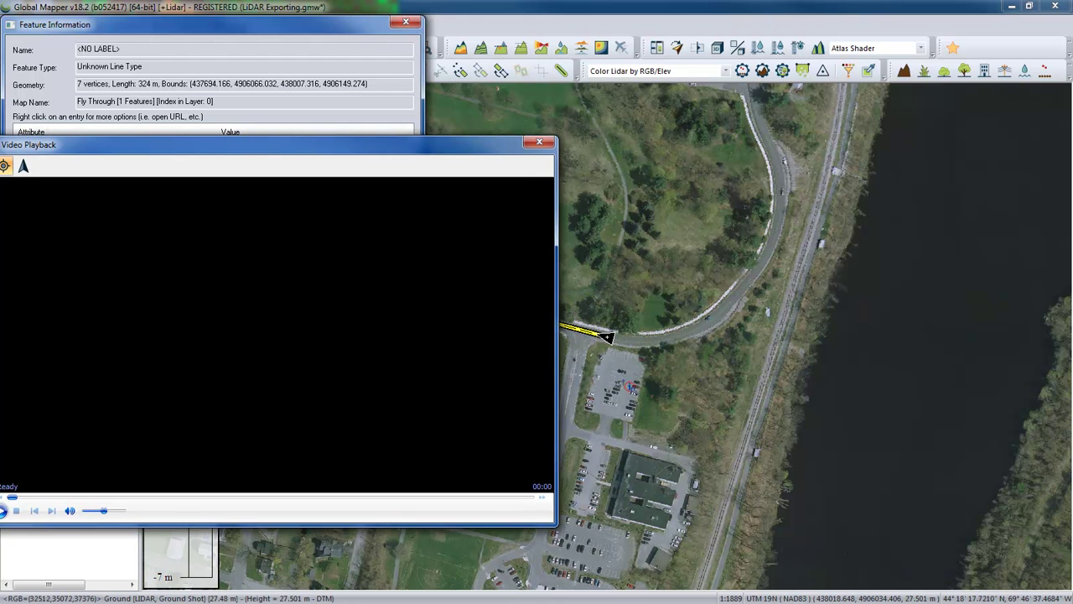
pyautogui.click(626, 376)
pyautogui.click(628, 375)
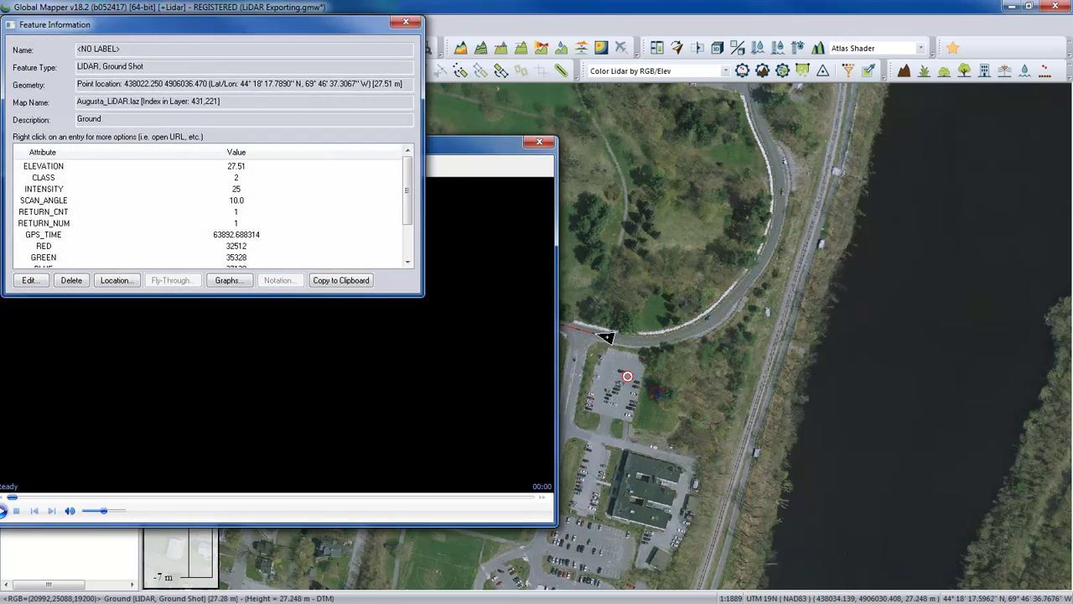
pyautogui.click(655, 386)
pyautogui.press('Escape')
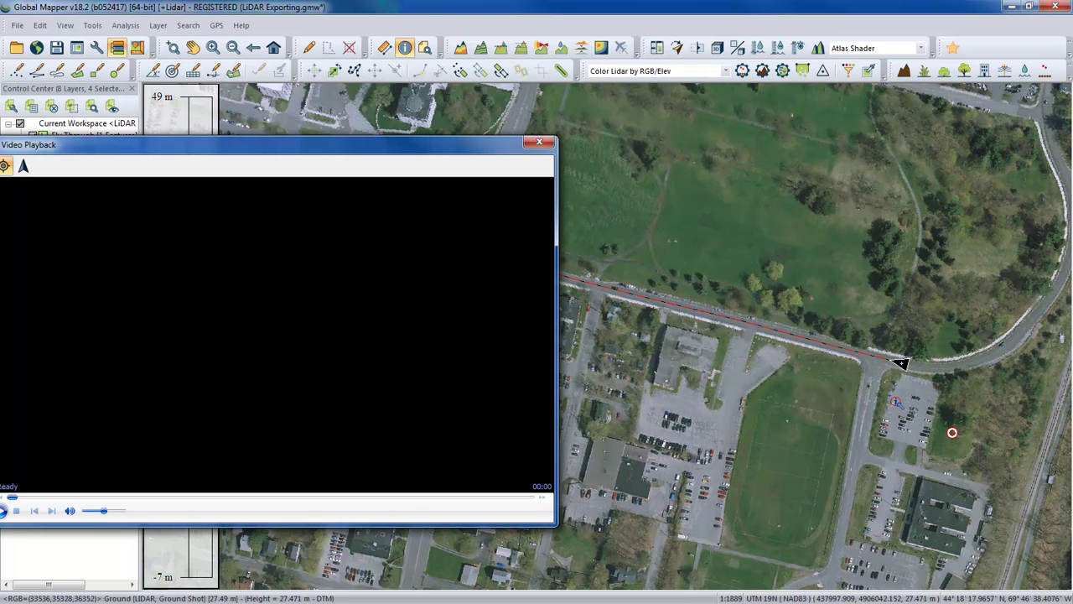
# Play the fly-through video with map centering on the current position turned off, then close the playback window.
pyautogui.moveTo(390, 149); pyautogui.dragTo(484, 154)
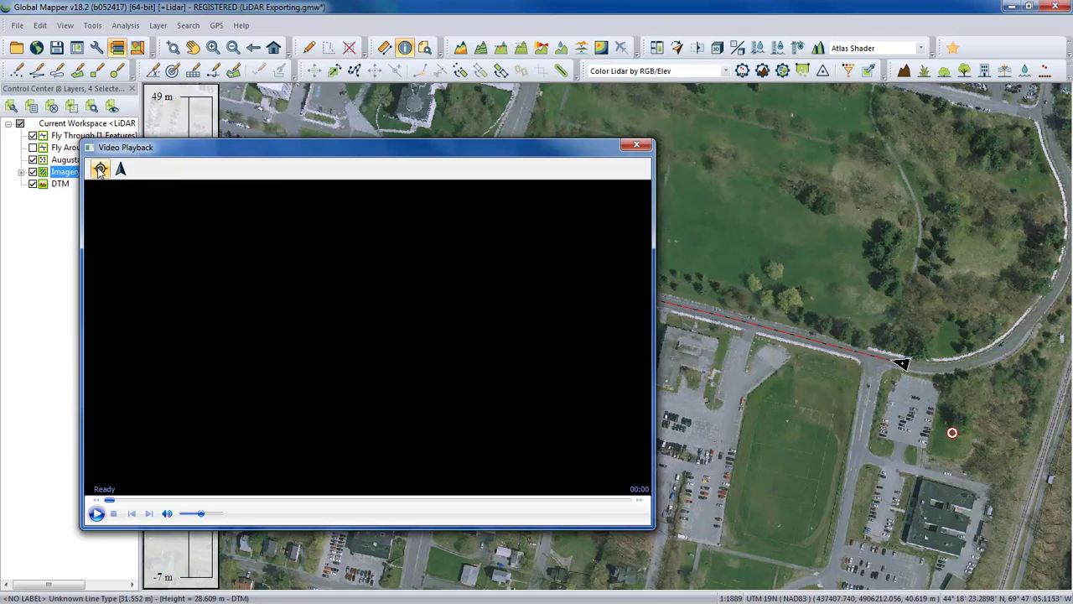
pyautogui.moveTo(213, 159); pyautogui.dragTo(188, 154)
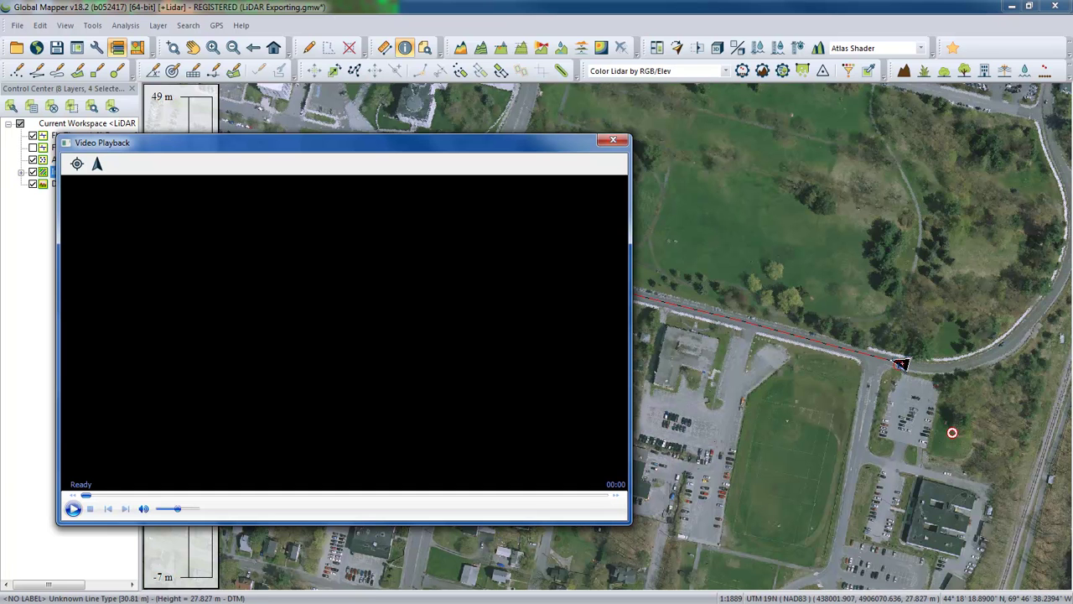
pyautogui.click(73, 509)
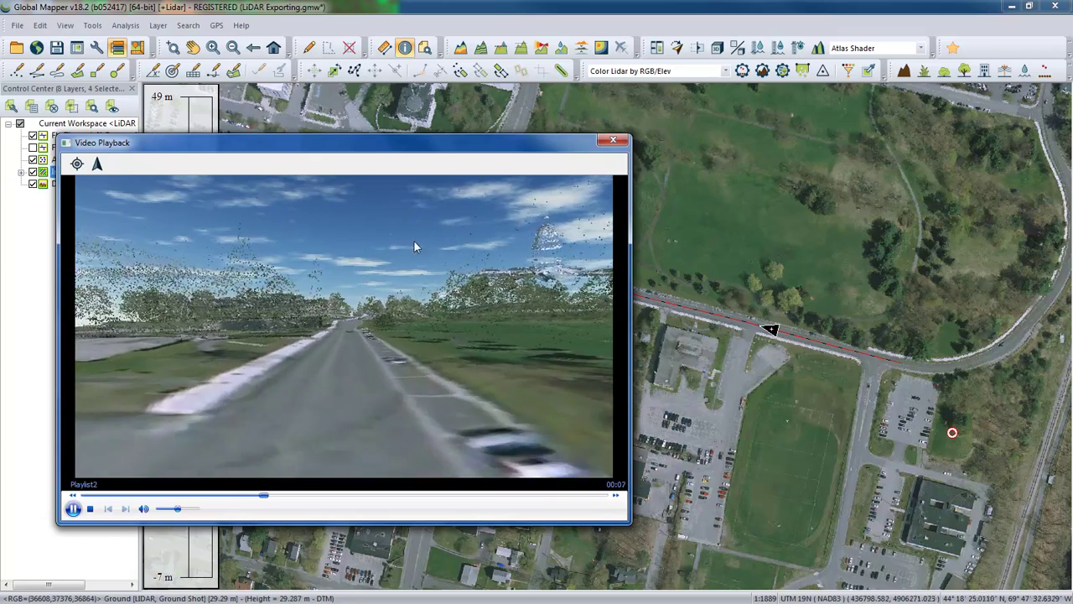
pyautogui.moveTo(428, 159); pyautogui.dragTo(408, 148)
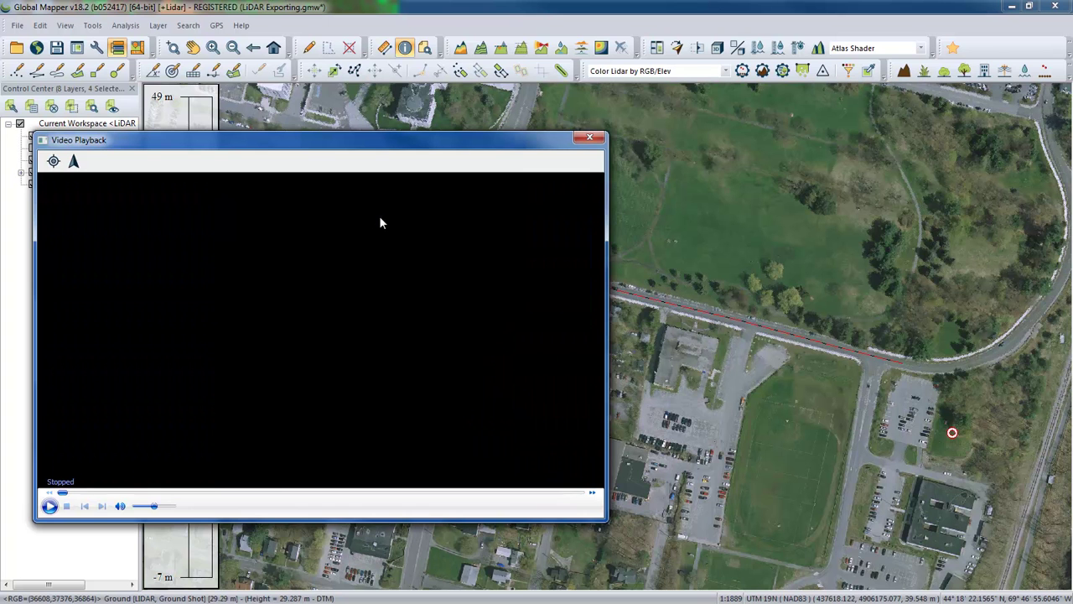
pyautogui.click(590, 136)
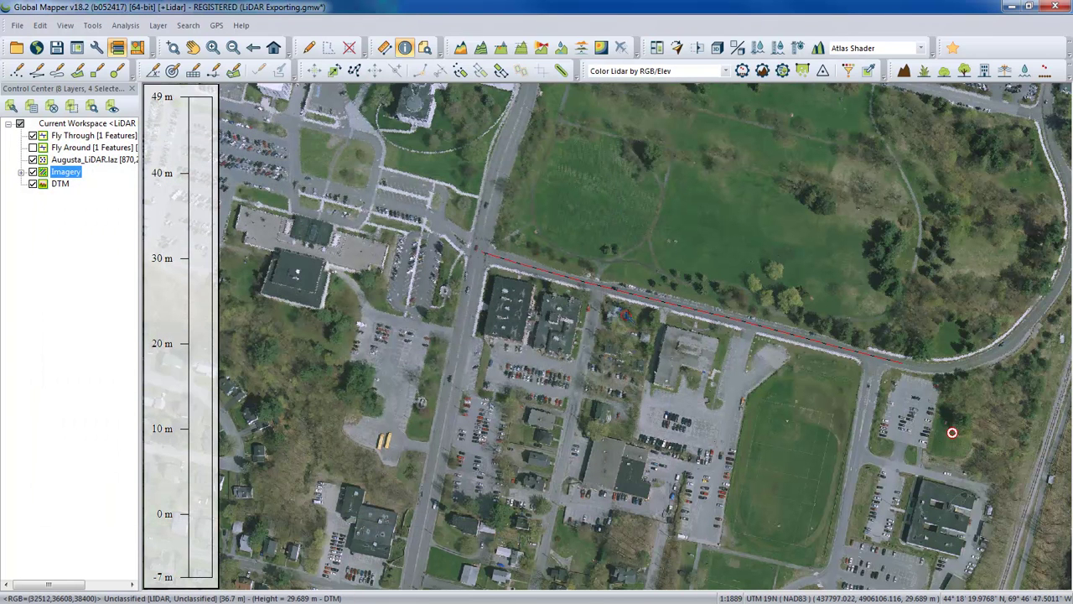
# Return to feature editing, hide the Fly Through layer and show the Fly Around layer.
pyautogui.moveTo(546, 256); pyautogui.dragTo(640, 467, button='middle')
pyautogui.click(640, 468)
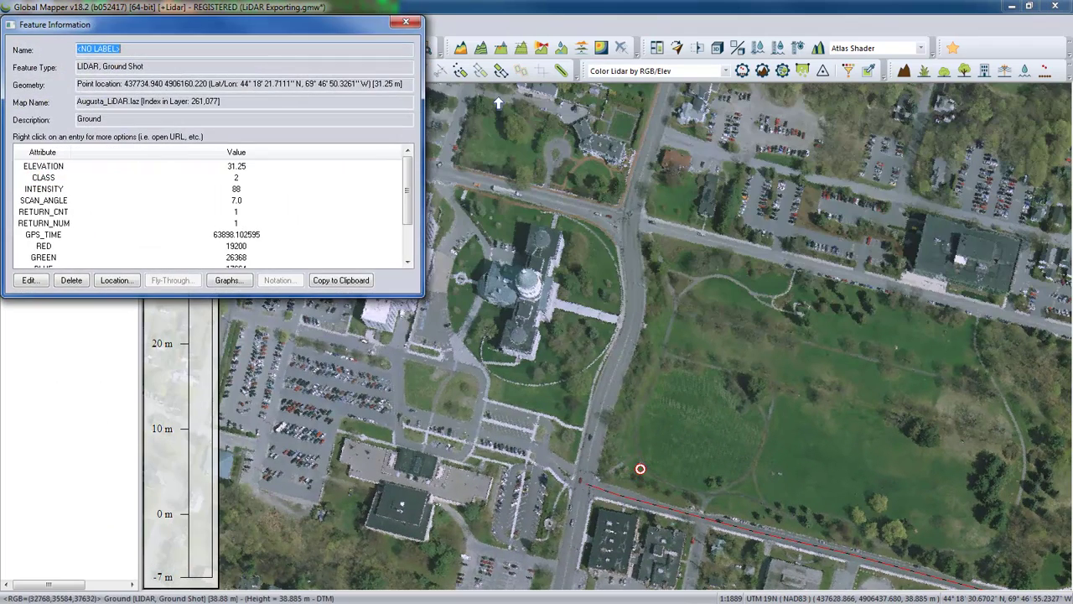
pyautogui.click(406, 21)
pyautogui.click(309, 48)
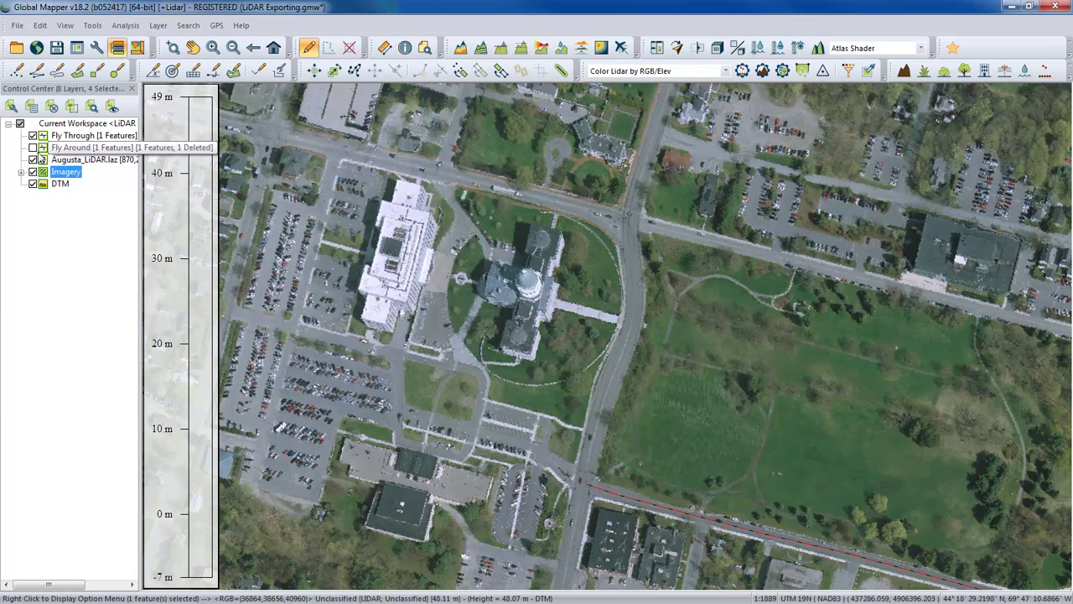
pyautogui.click(33, 136)
pyautogui.click(32, 148)
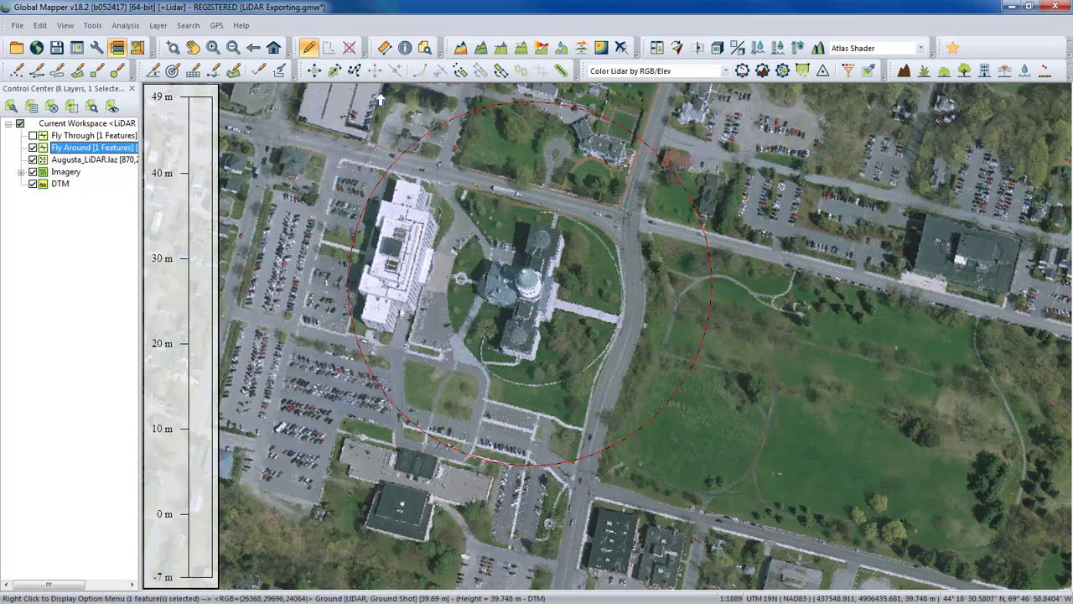
pyautogui.rightClick(780, 180)
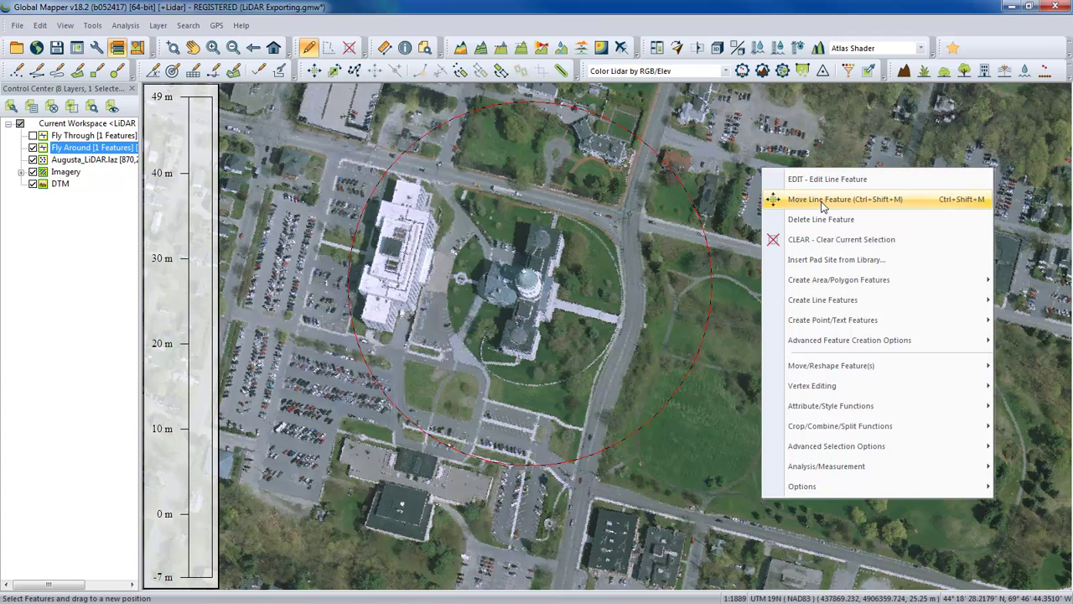
pyautogui.moveTo(852, 303)
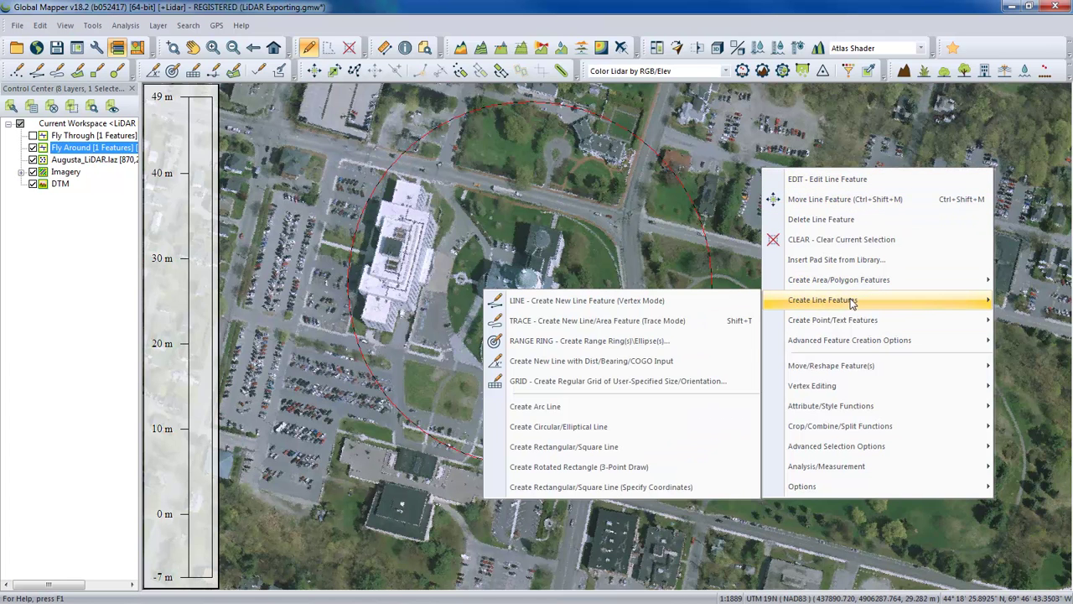
pyautogui.click(587, 426)
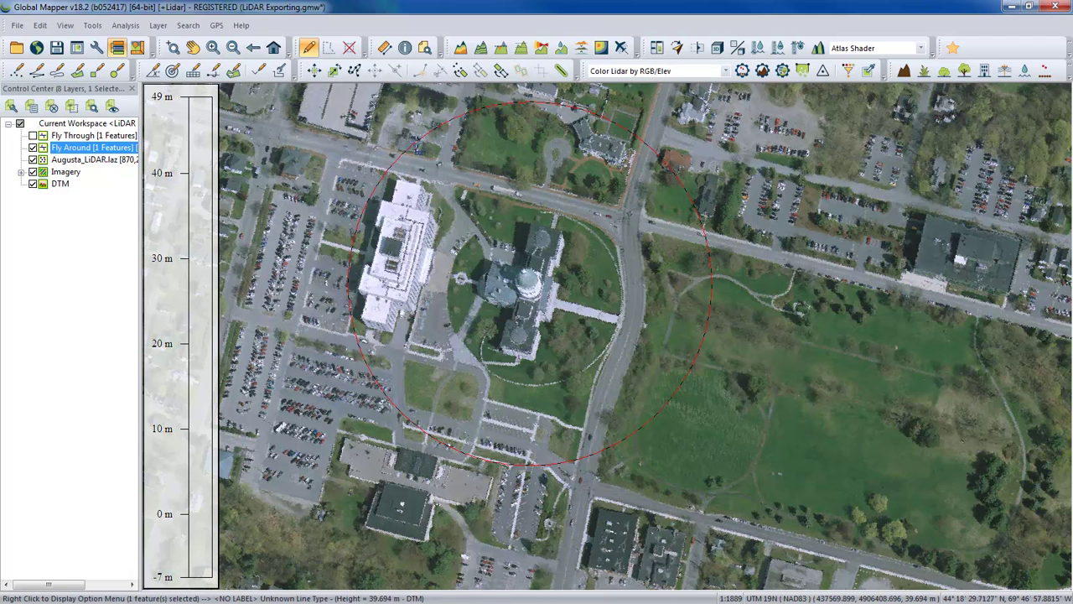
# Set the circular path's fly-through camera to a fixed point chosen on the map at the domed building, with a Z of 40.
pyautogui.click(622, 48)
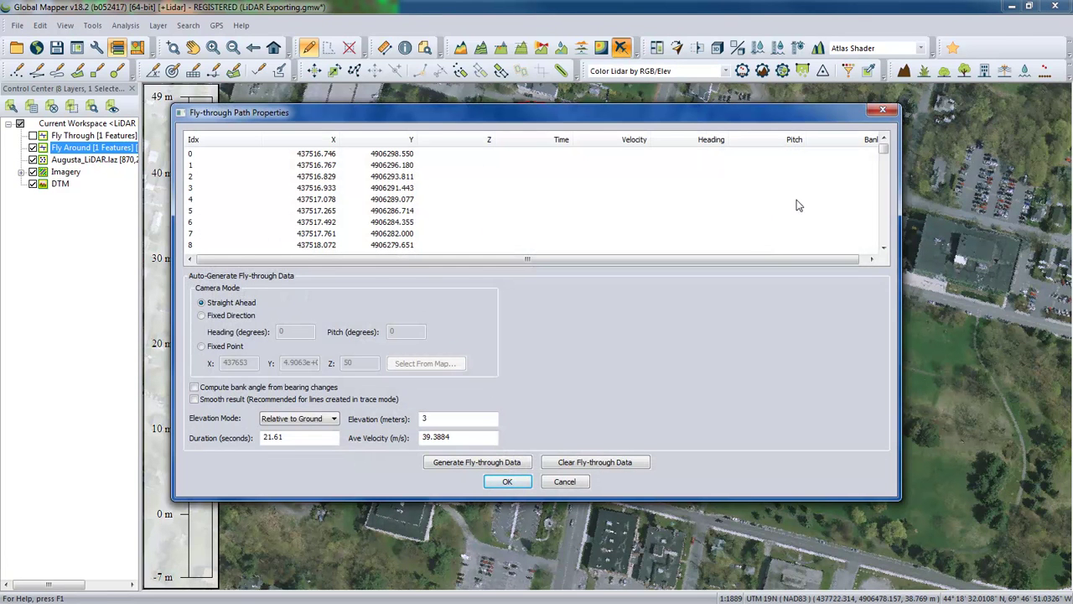
pyautogui.moveTo(883, 152)
pyautogui.mouseDown()
pyautogui.moveTo(883, 174)
pyautogui.moveTo(874, 150)
pyautogui.mouseUp()
pyautogui.click(204, 304)
pyautogui.click(202, 347)
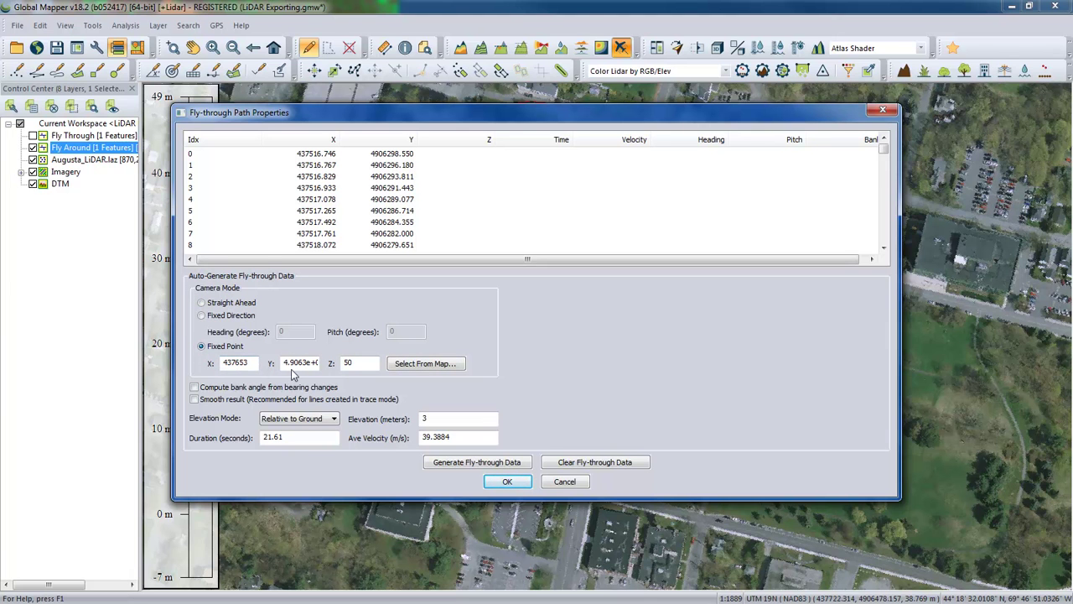
pyautogui.click(425, 364)
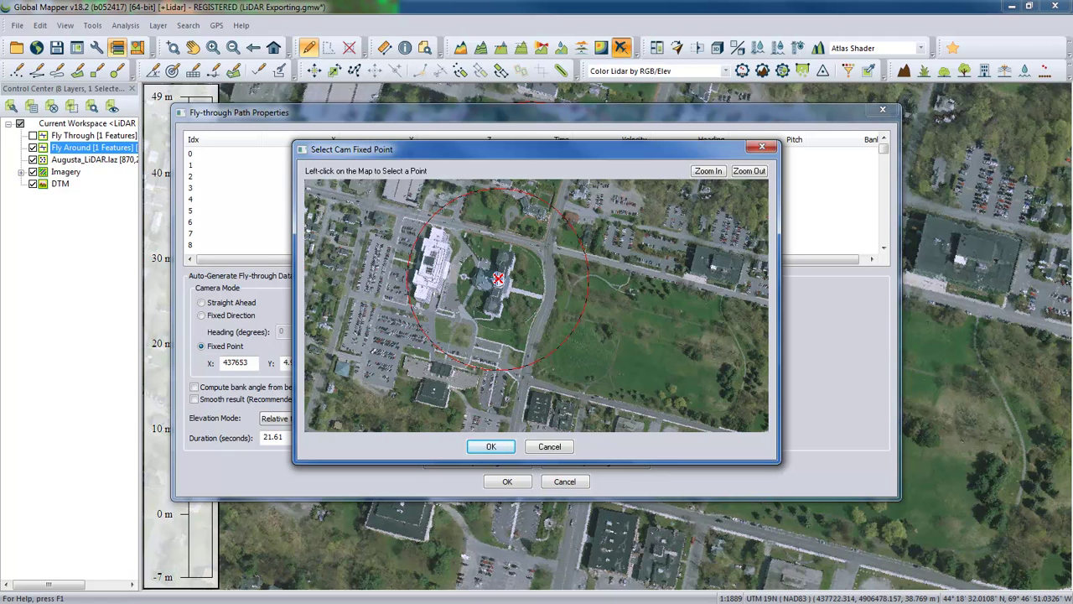
pyautogui.click(490, 447)
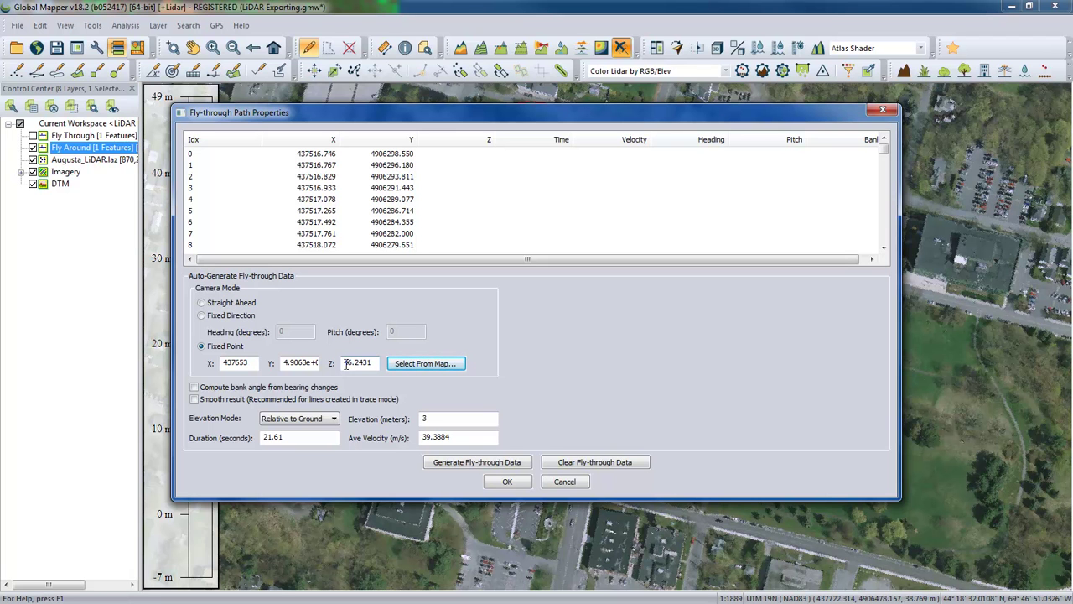
pyautogui.moveTo(344, 362); pyautogui.dragTo(359, 364)
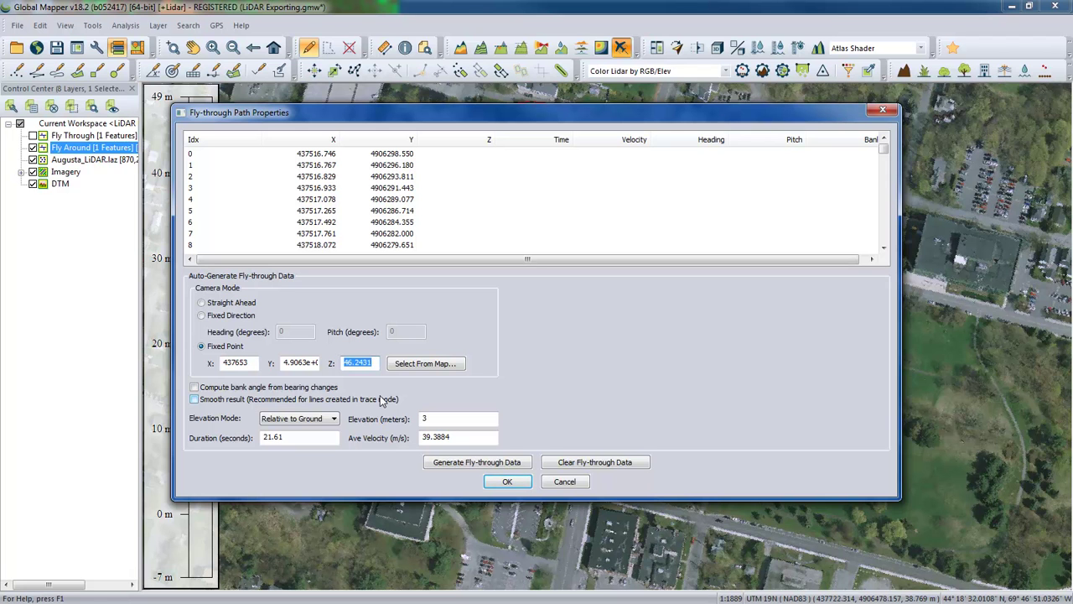
pyautogui.write('40')
# Generate fly-through data for the circular path with an absolute elevation of 130 meters and a duration of 25 seconds.
pyautogui.click(297, 419)
pyautogui.click(294, 430)
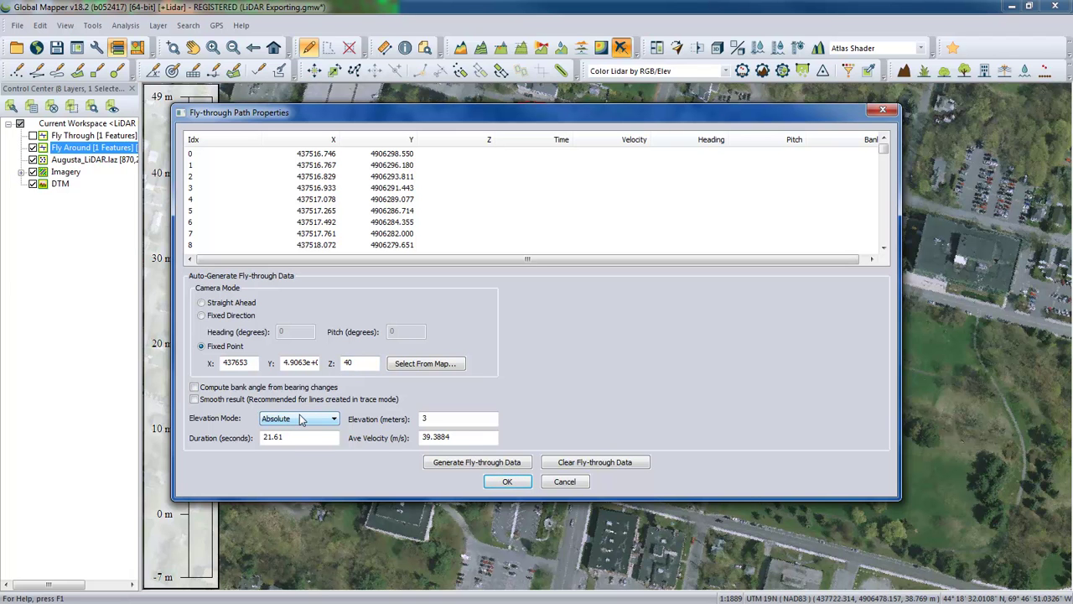
pyautogui.moveTo(437, 419); pyautogui.dragTo(421, 419)
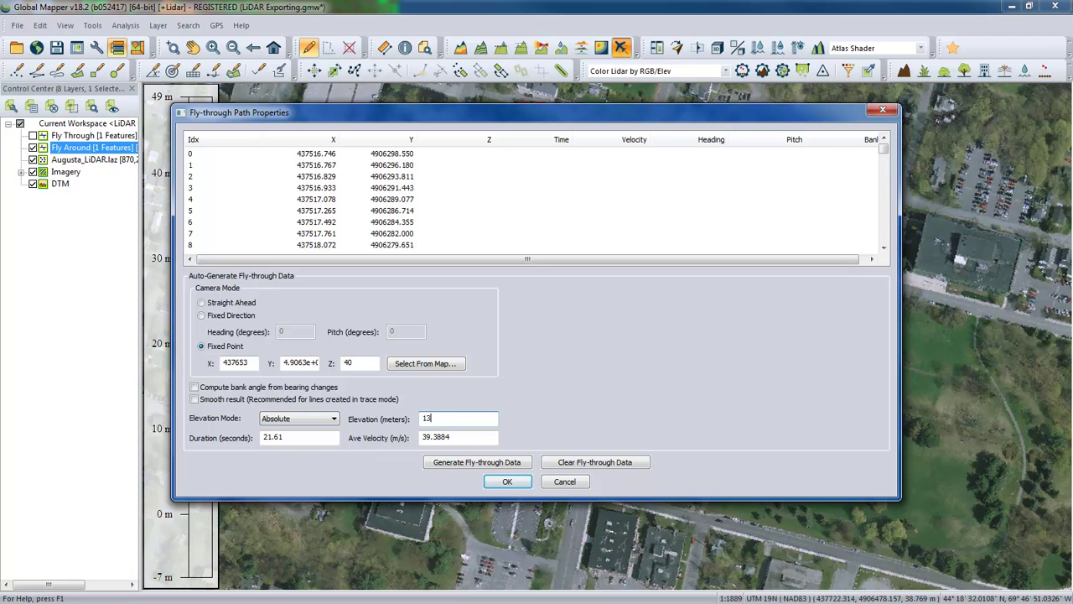
pyautogui.click(295, 438)
pyautogui.write('25')
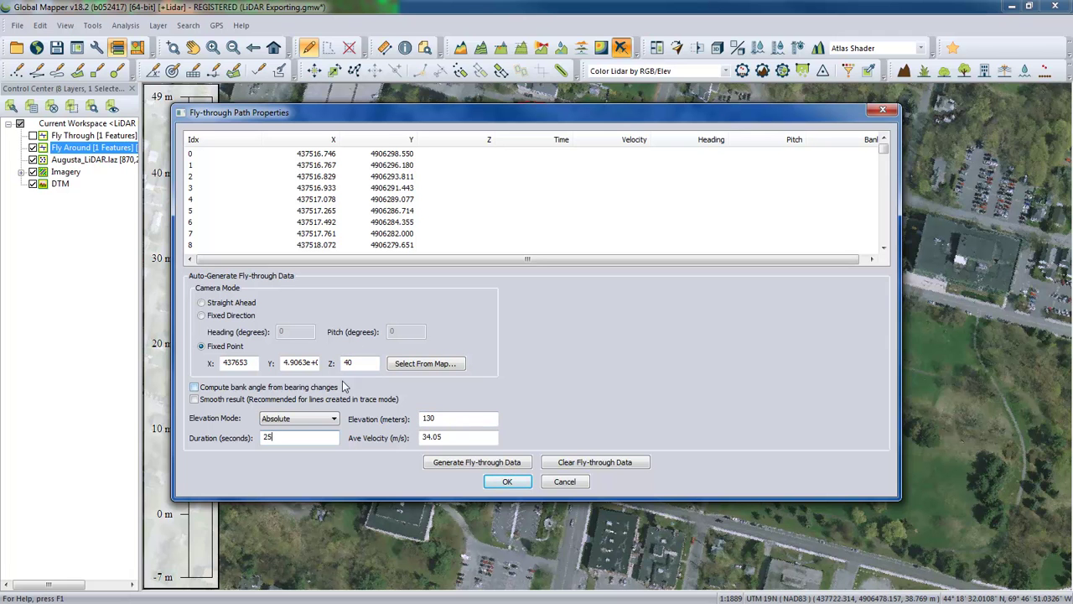
pyautogui.click(458, 465)
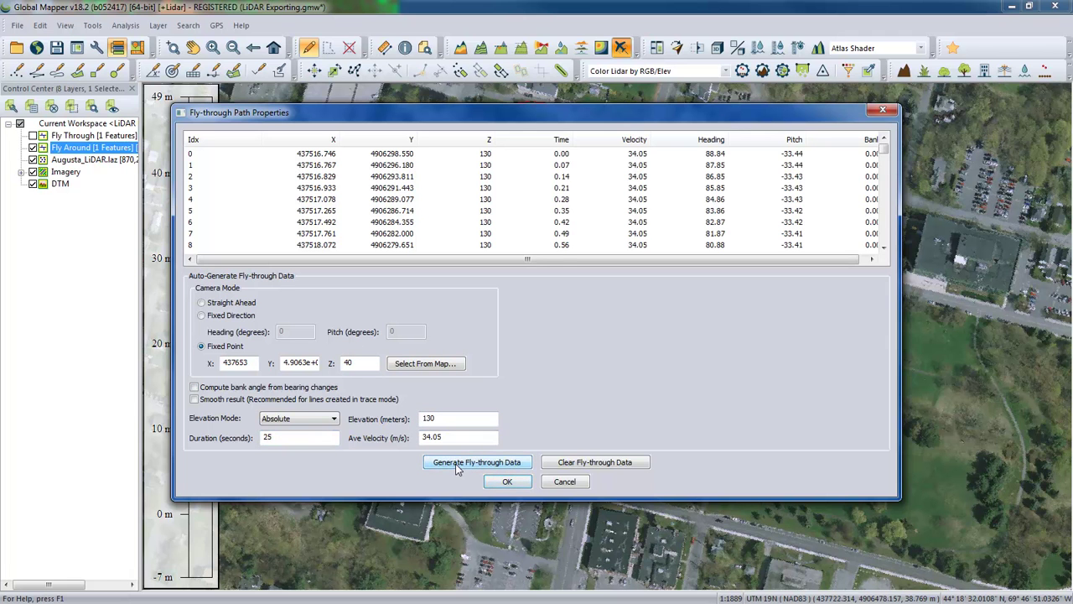
# Set the fixed camera point's Z to 39, regenerate the fly-through data and accept the path properties.
pyautogui.doubleClick(353, 363)
pyautogui.moveTo(358, 363); pyautogui.dragTo(344, 364)
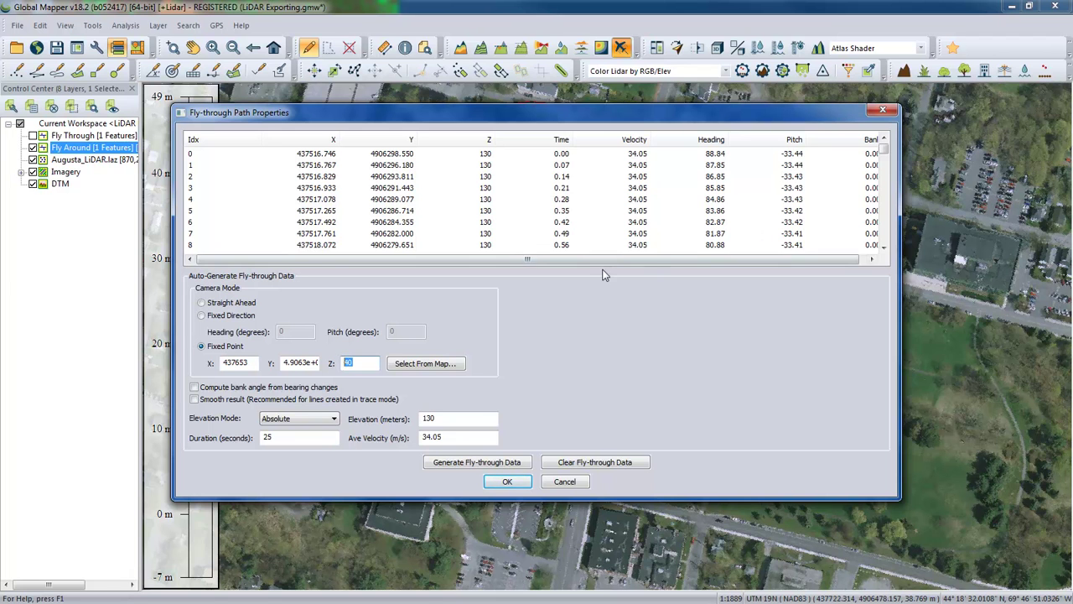
pyautogui.click(354, 363)
pyautogui.write('39')
pyautogui.click(477, 468)
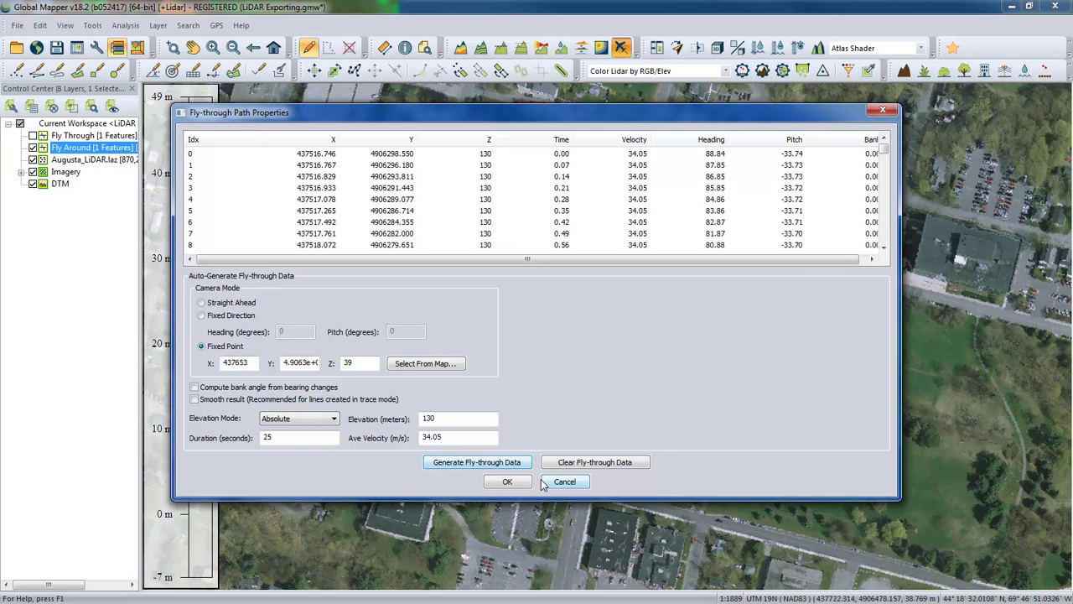
pyautogui.click(507, 482)
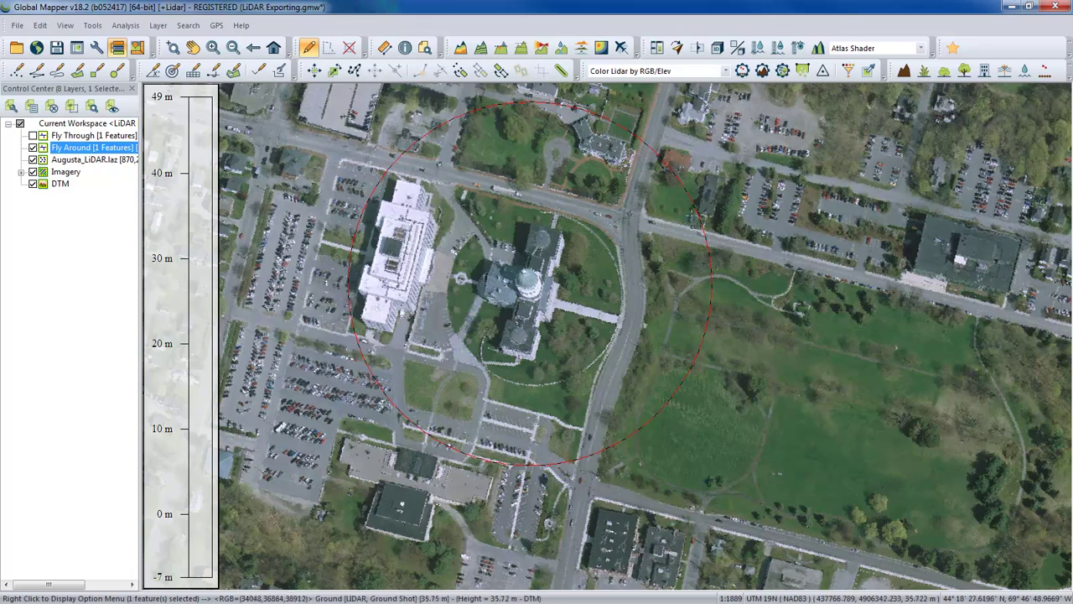
# Play the circular fly-through around the domed building in the 3D view using all paths, then close the view.
pyautogui.click(719, 49)
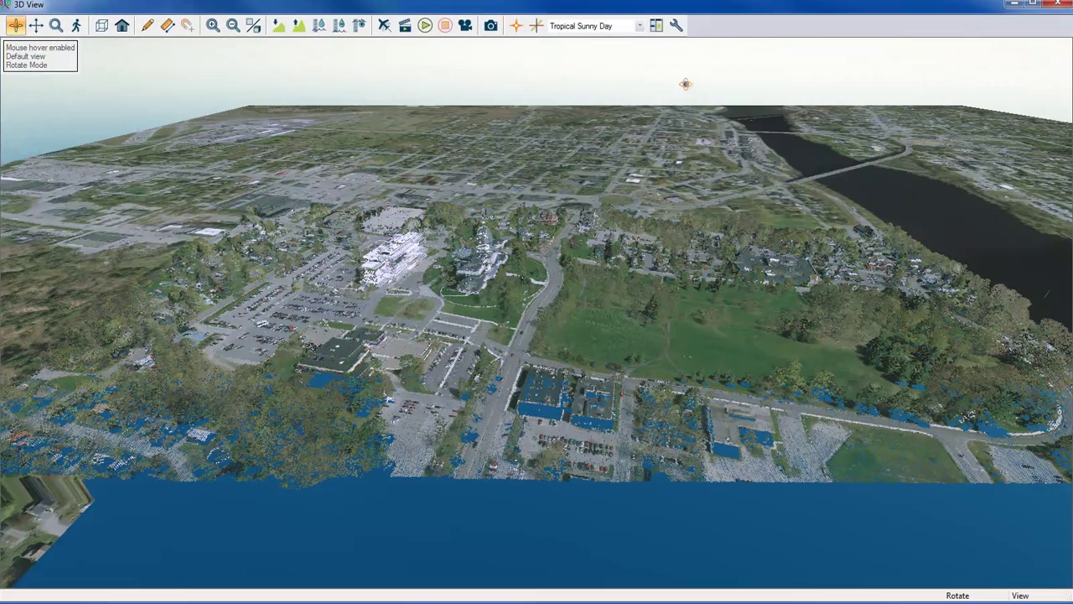
pyautogui.click(425, 26)
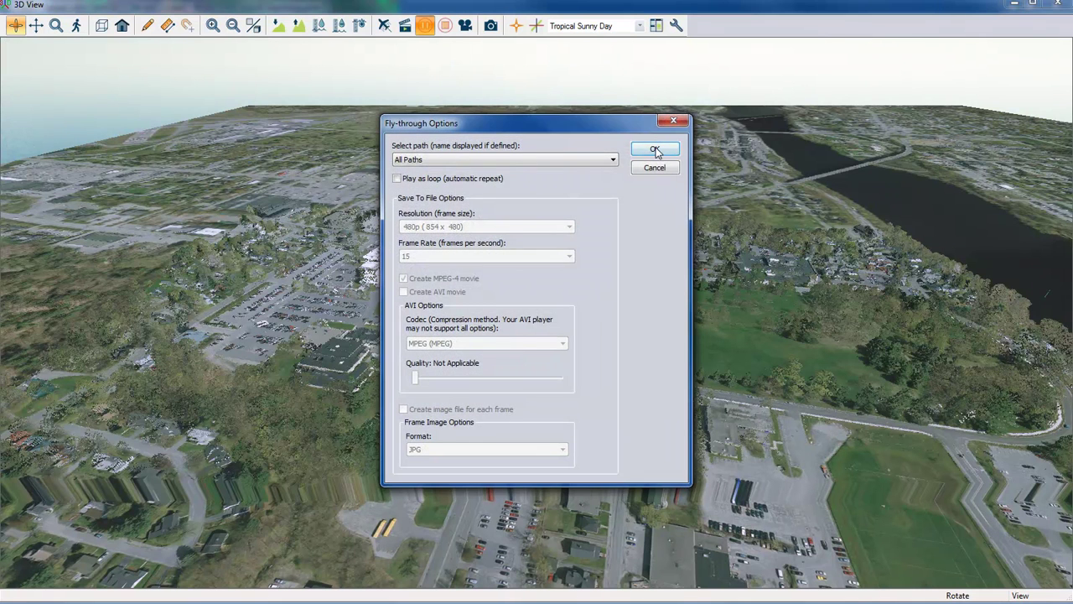
pyautogui.click(655, 149)
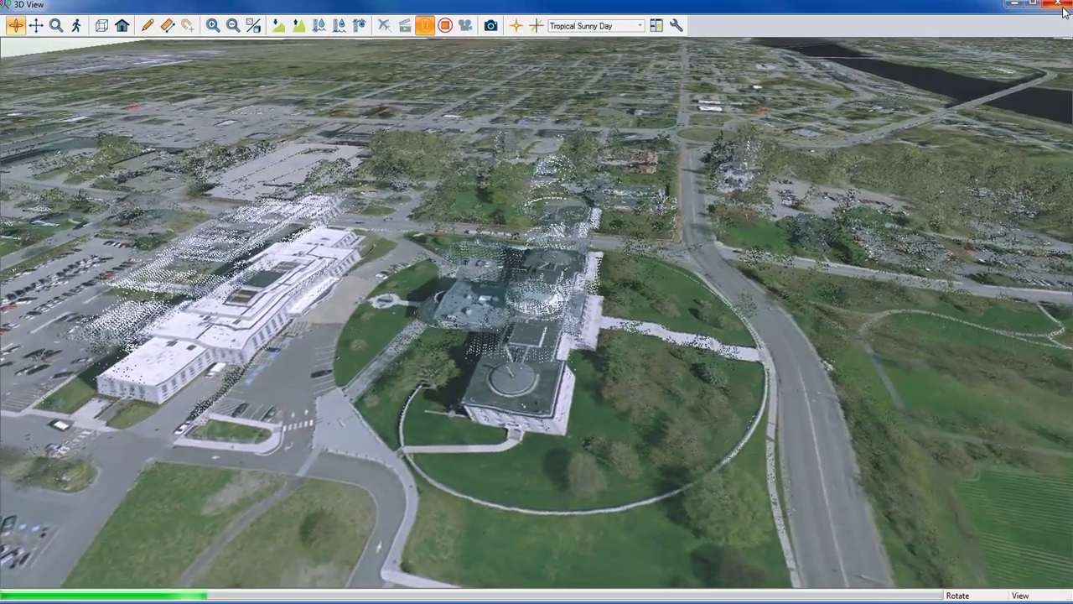
pyautogui.click(1059, 5)
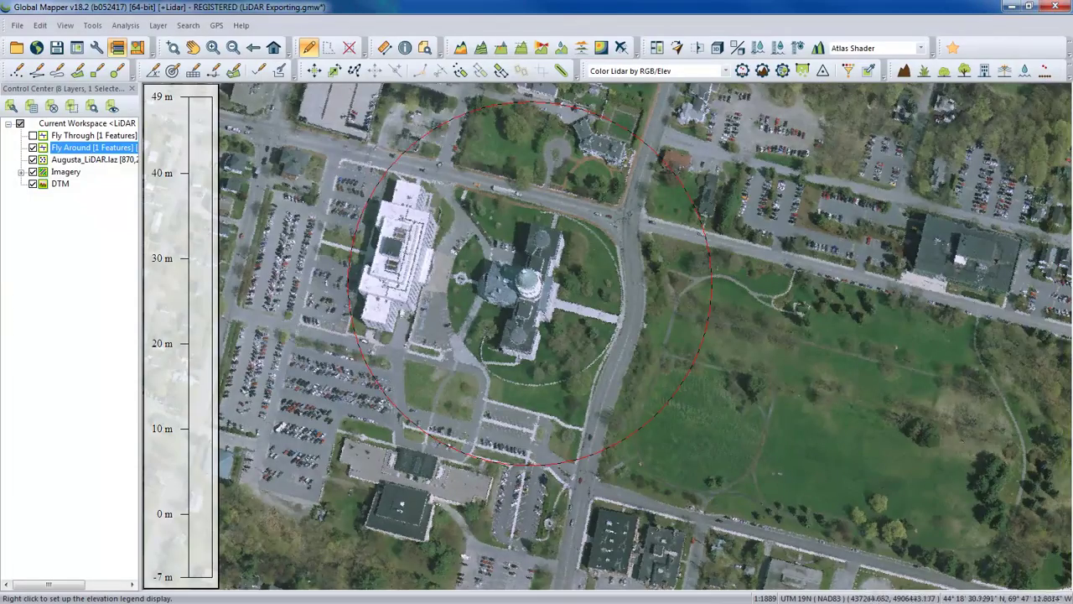
# Hide the Imagery layer.
pyautogui.click(32, 172)
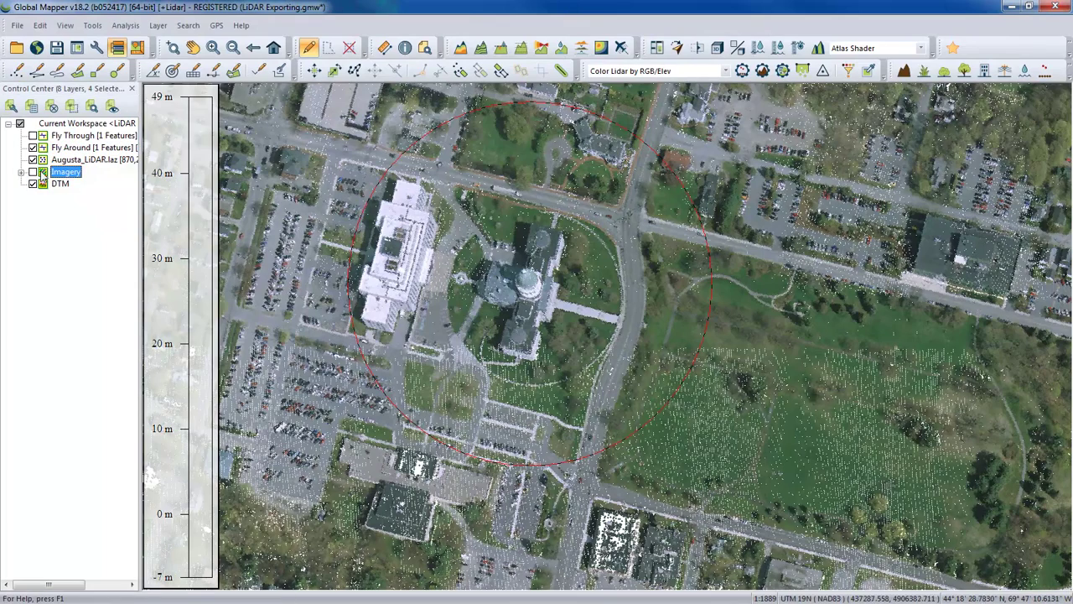
# Play the circular fly-through over the lidar point cloud in the 3D view using all paths.
pyautogui.click(717, 48)
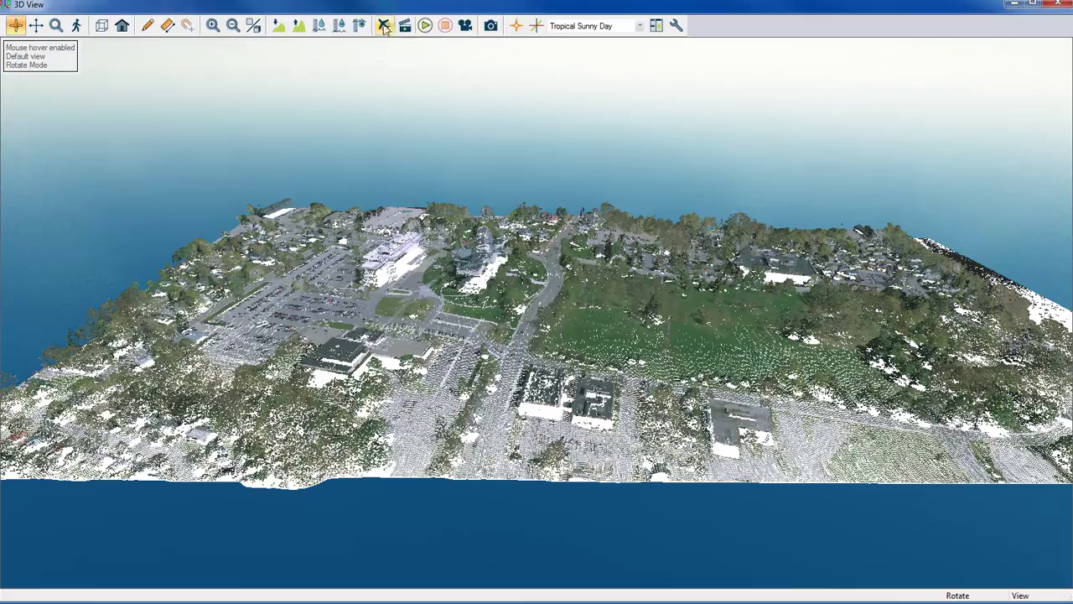
pyautogui.click(424, 26)
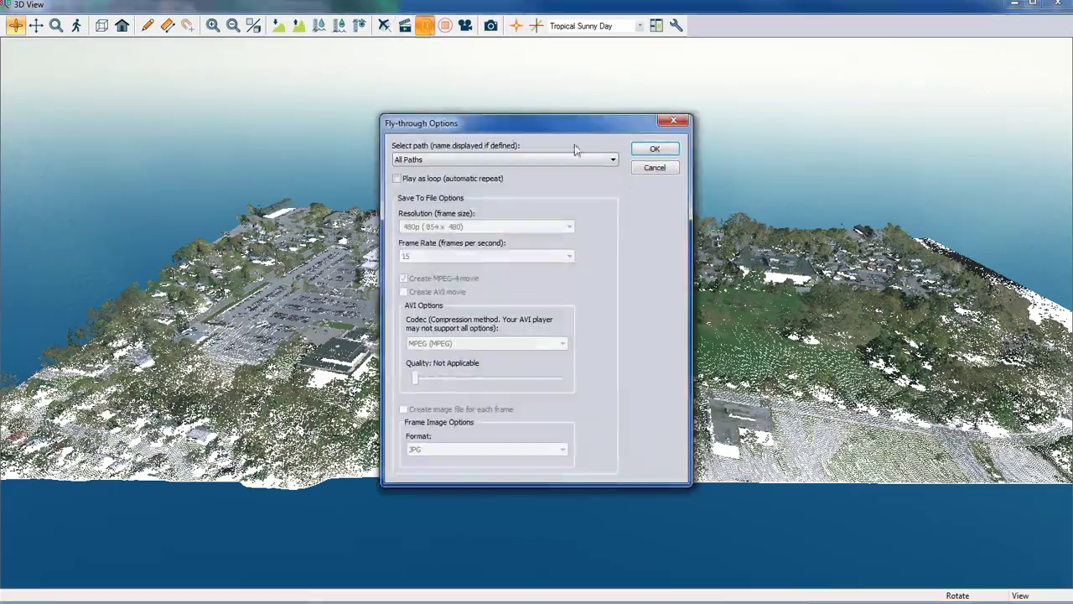
pyautogui.click(654, 151)
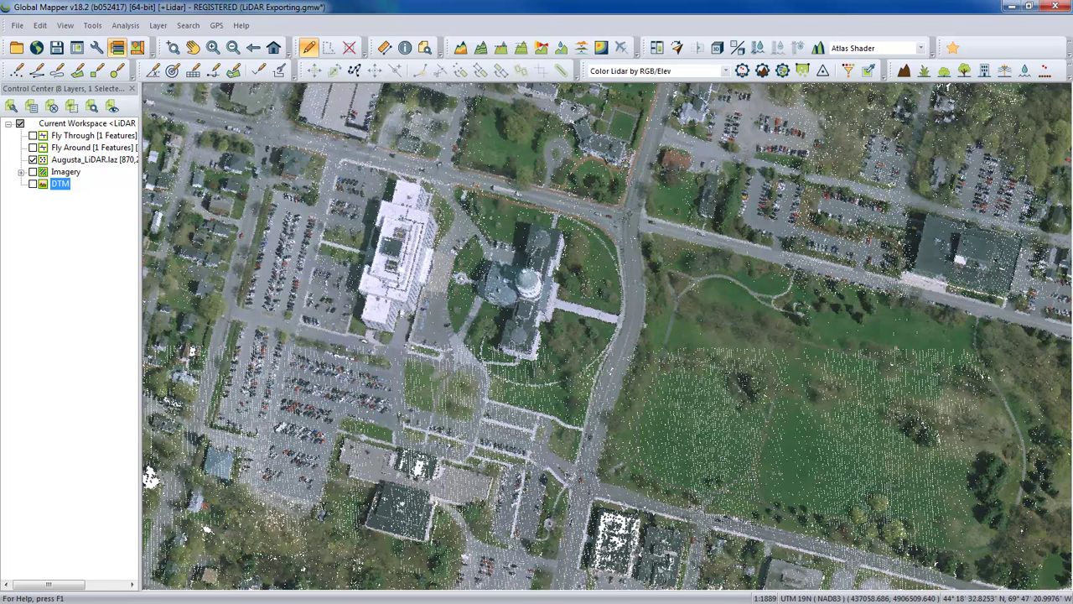
# Start a 3D format export of the lidar data with PDF (3D) as the format.
pyautogui.click(17, 26)
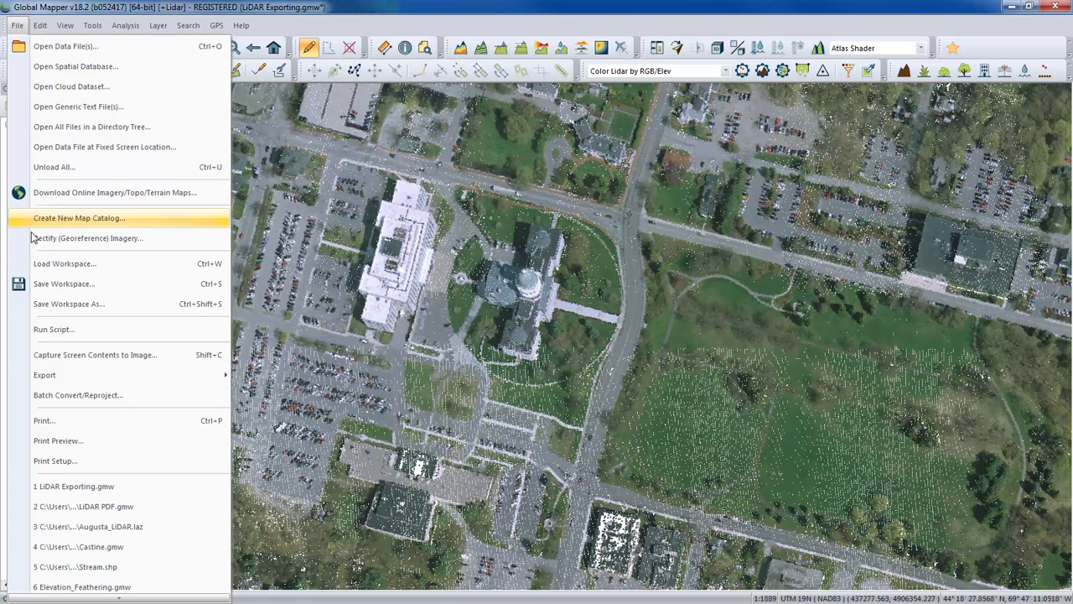
pyautogui.moveTo(50, 375)
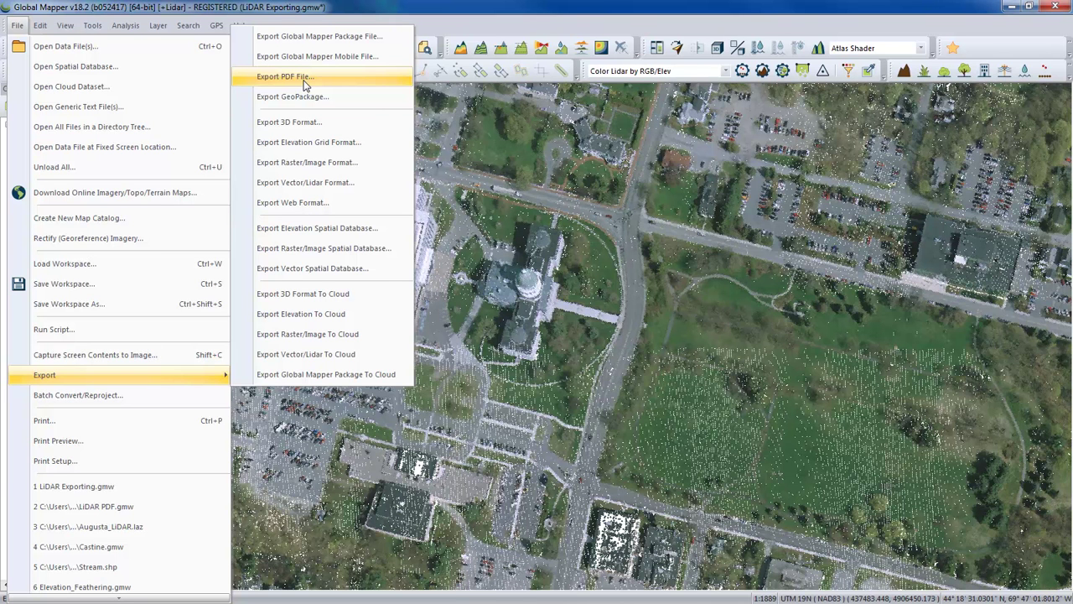
pyautogui.click(293, 124)
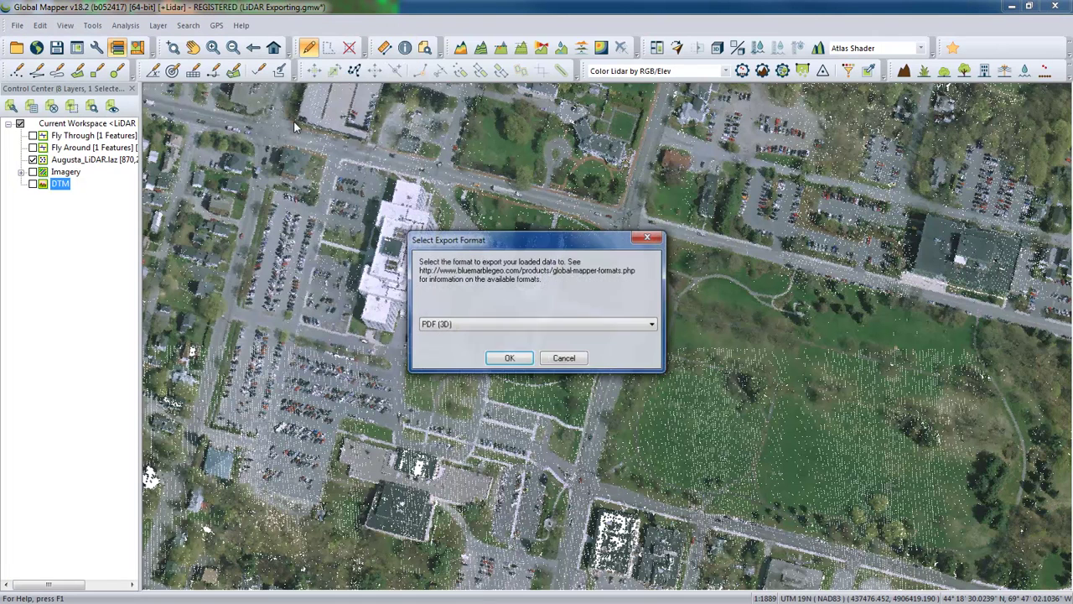
pyautogui.click(530, 327)
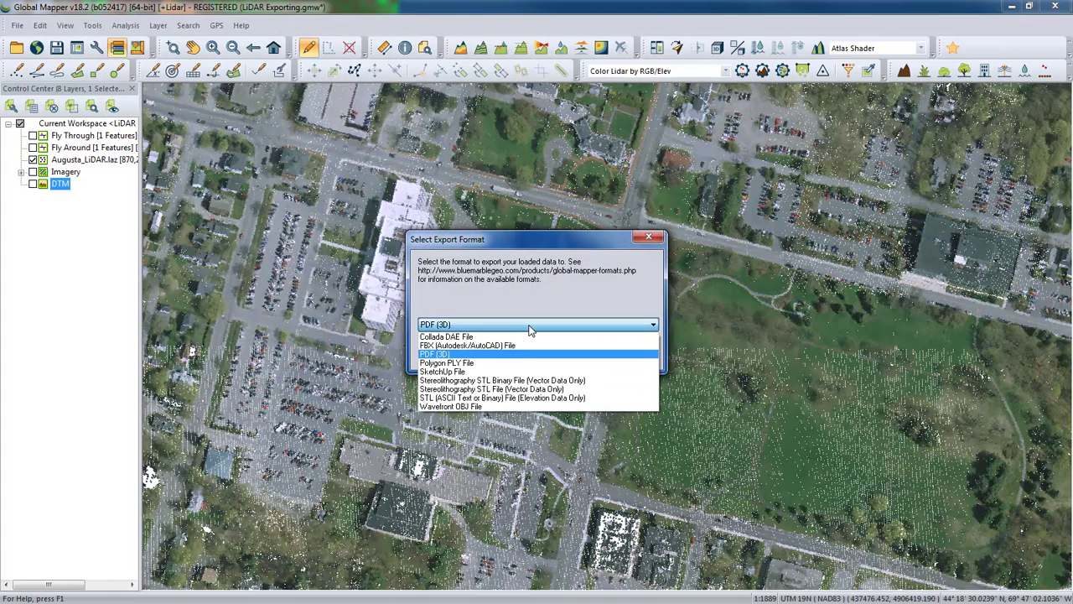
pyautogui.click(441, 354)
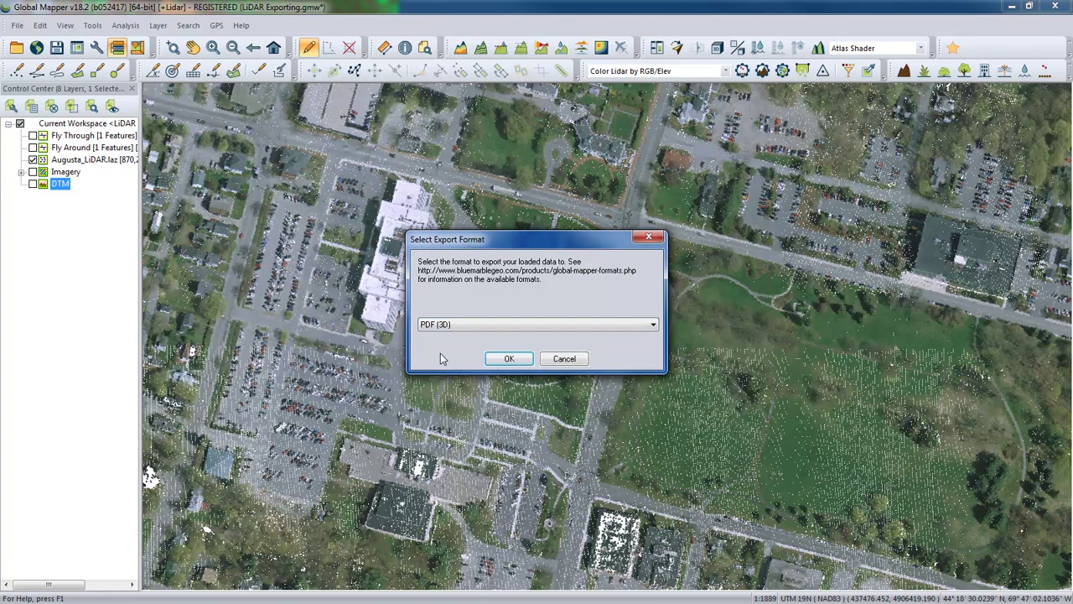
pyautogui.click(508, 359)
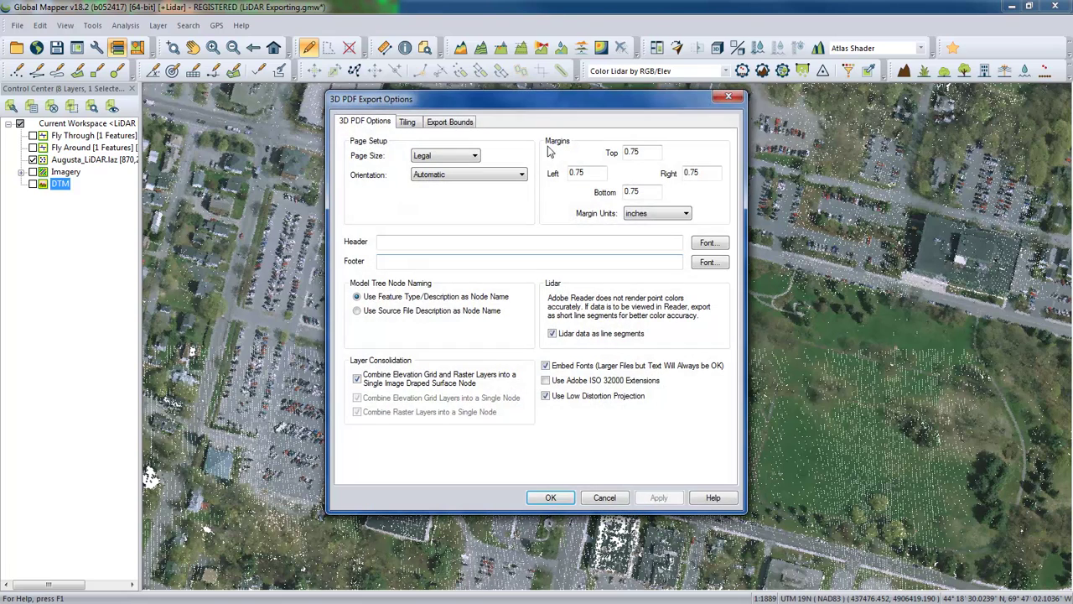
# Set the page orientation of the 3D PDF to Landscape.
pyautogui.moveTo(551, 101); pyautogui.dragTo(771, 101)
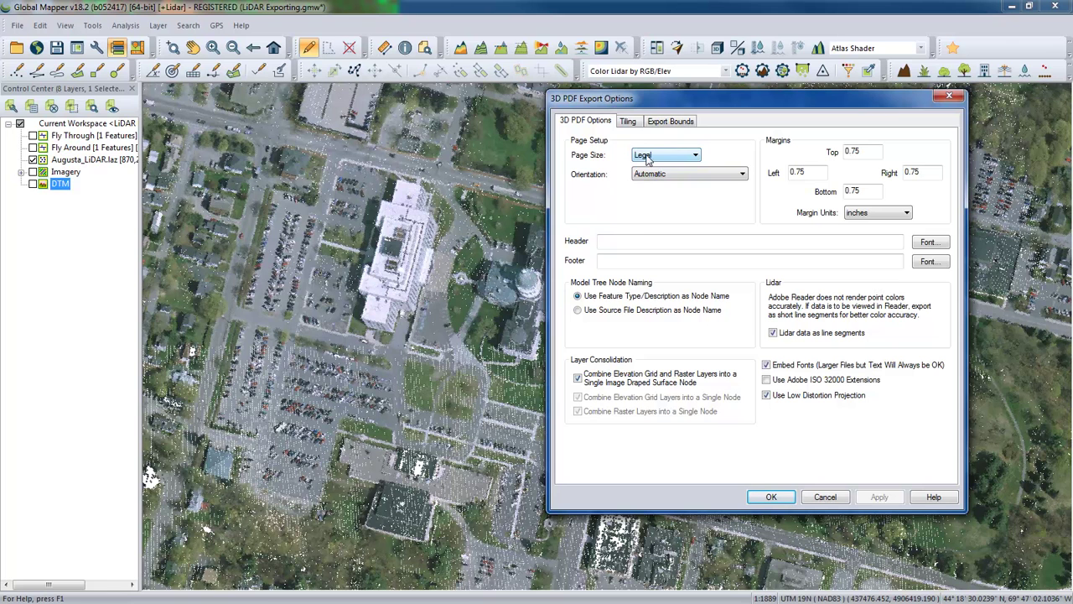
pyautogui.click(655, 175)
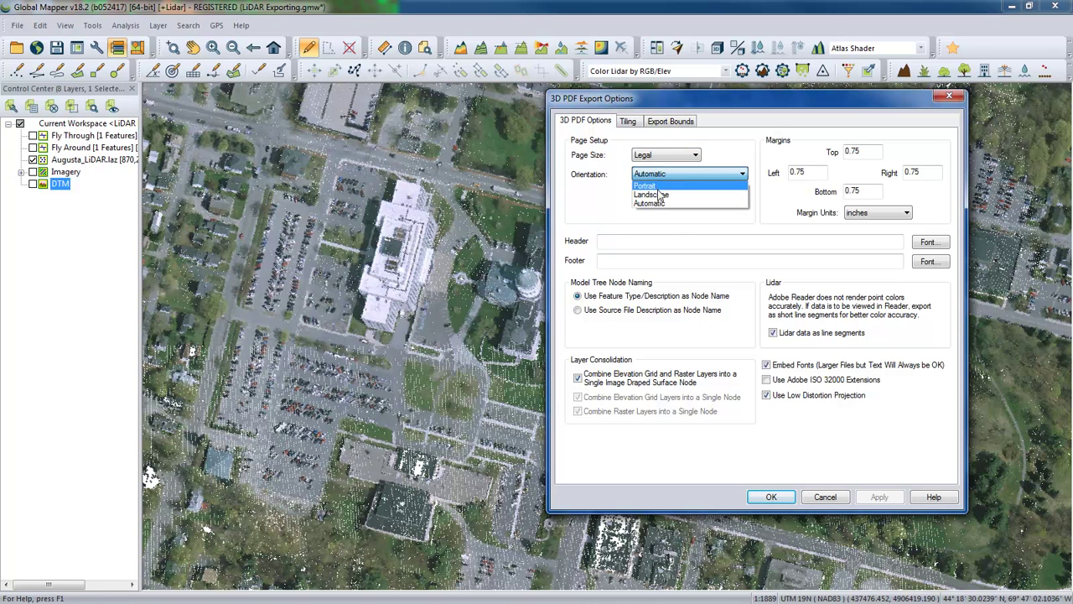
pyautogui.click(660, 195)
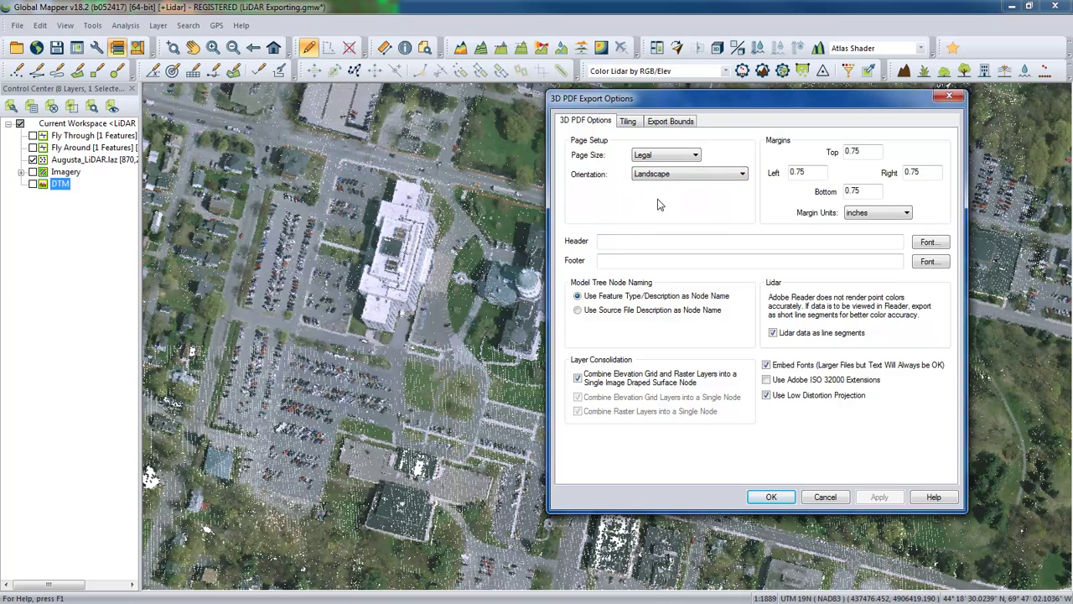
# Limit the export bounds to a drawn box, about 284 by 176 meters, around the domed building and the large white-roofed building beside it.
pyautogui.click(672, 122)
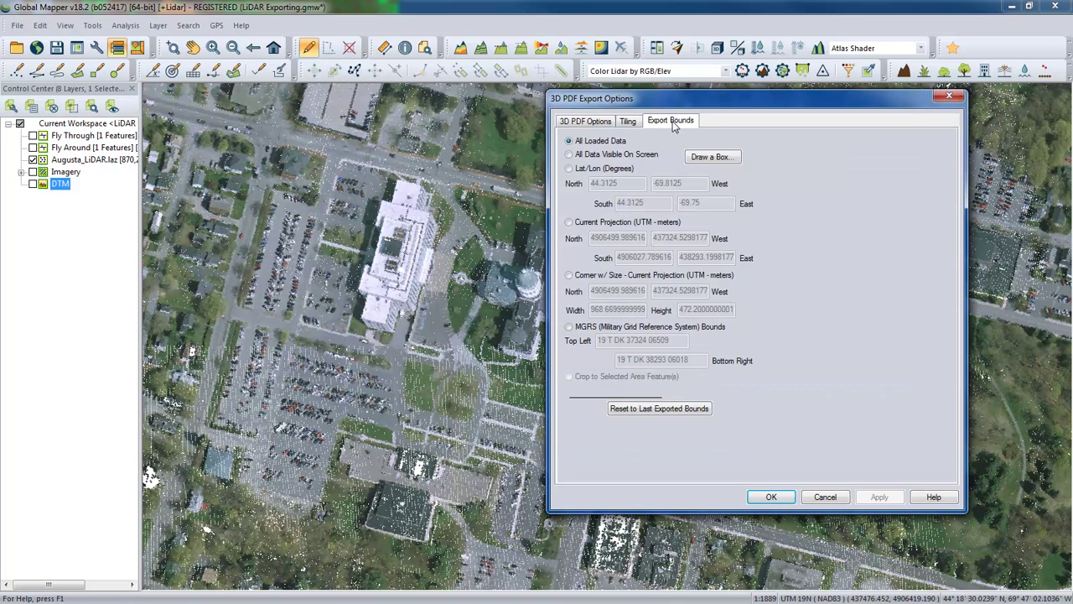
pyautogui.click(708, 158)
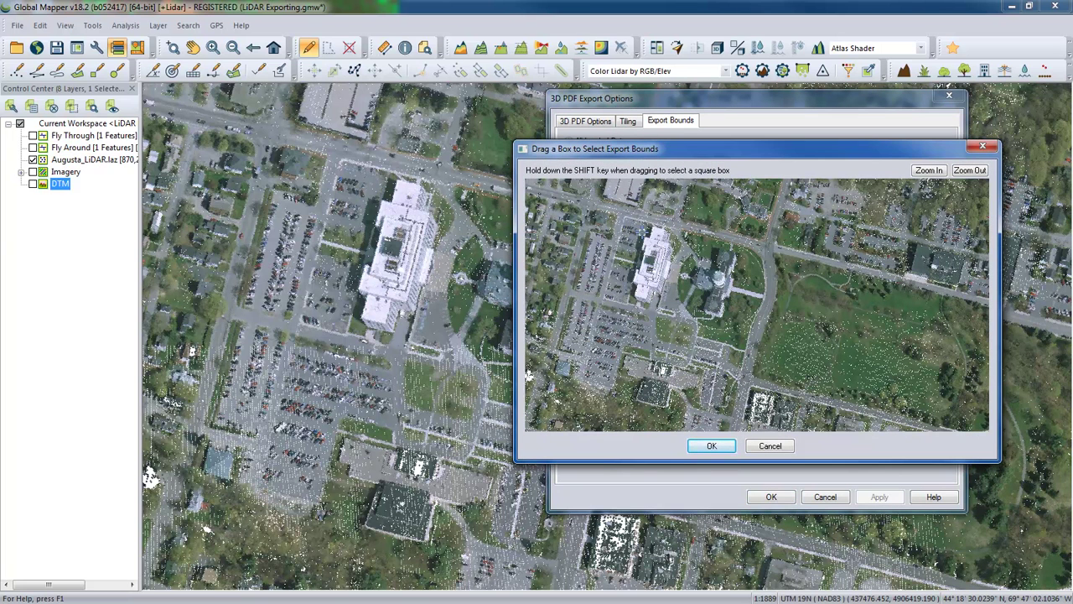
pyautogui.moveTo(608, 216); pyautogui.dragTo(800, 334)
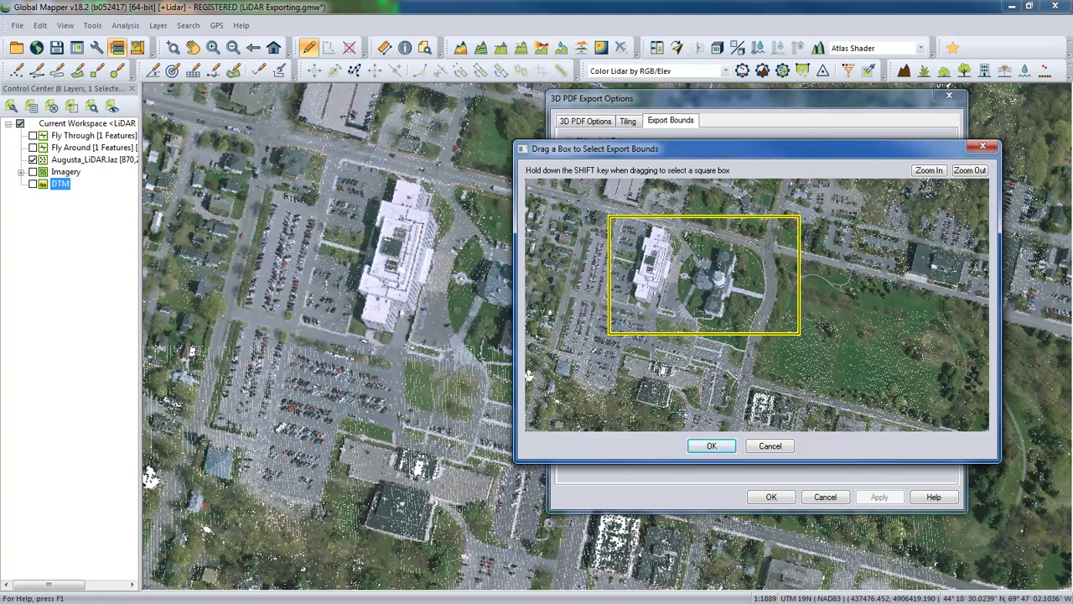
pyautogui.click(710, 447)
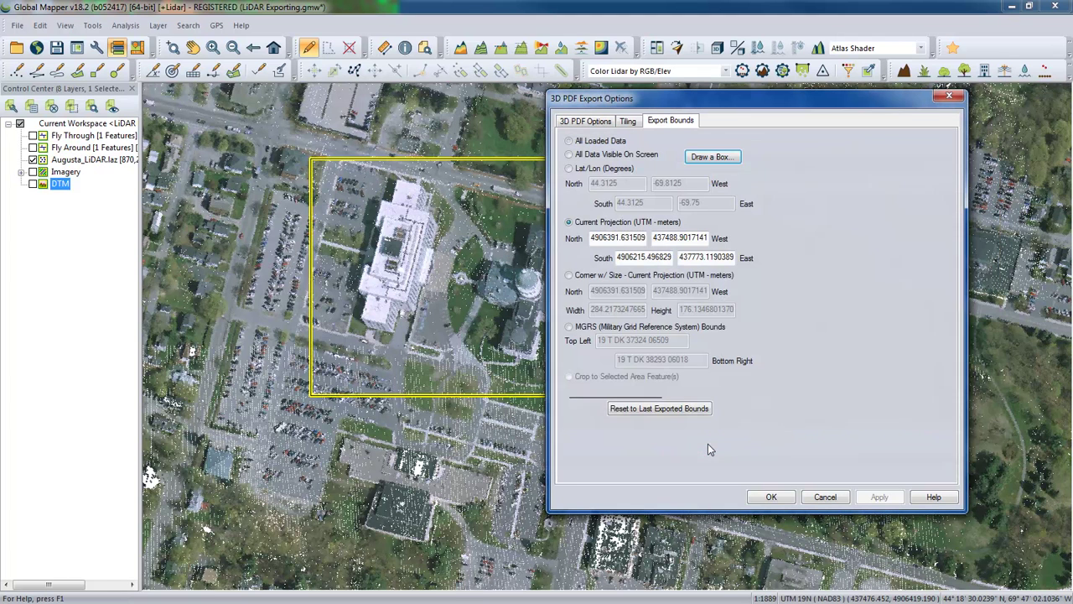
# Accept the 3D PDF options with lidar data as line segments and save the file as LiDAR PDF in the Output folder.
pyautogui.click(586, 120)
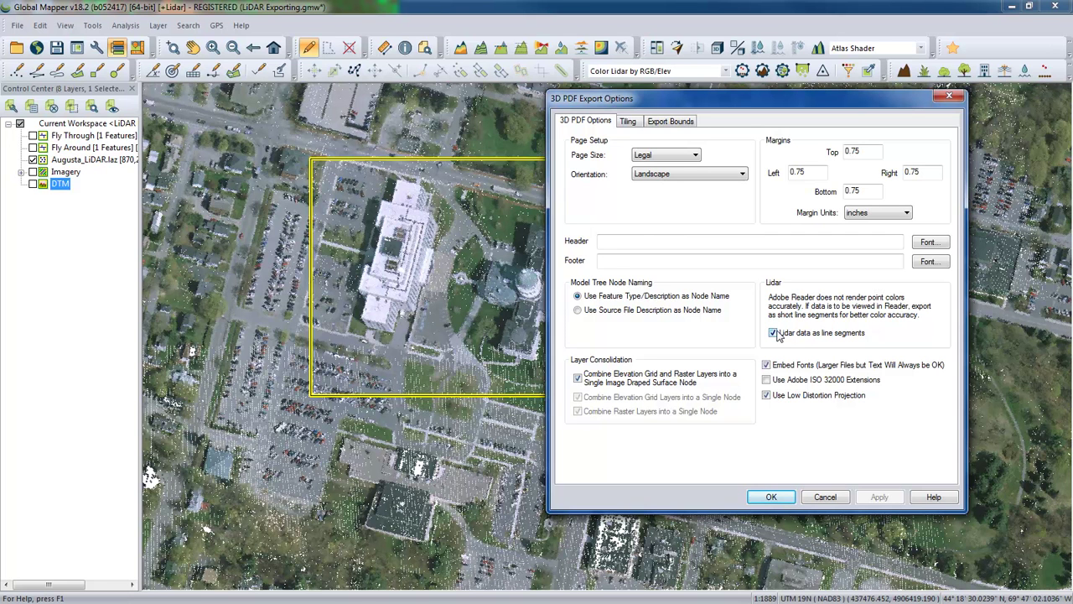
pyautogui.click(771, 497)
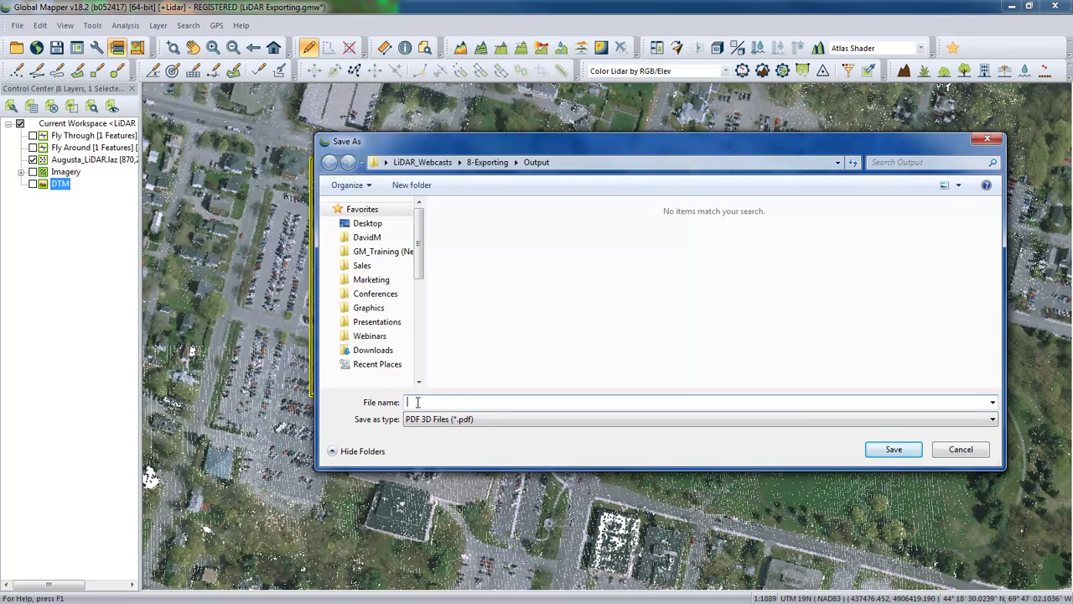
pyautogui.write('LiDAR PDFD')
pyautogui.press('BackSpace')
pyautogui.click(891, 451)
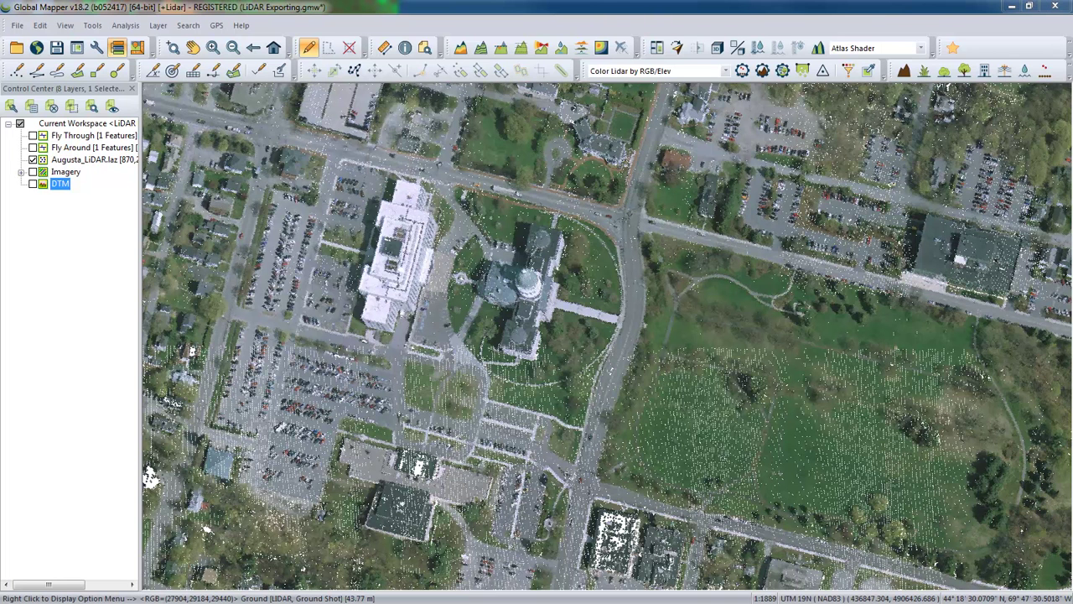
# Switch to Adobe Acrobat Pro and examine the point cloud in LiDAR PDF.pdf from several angles, close to the domed building.
pyautogui.moveTo(0, 33); pyautogui.dragTo(599, 64)
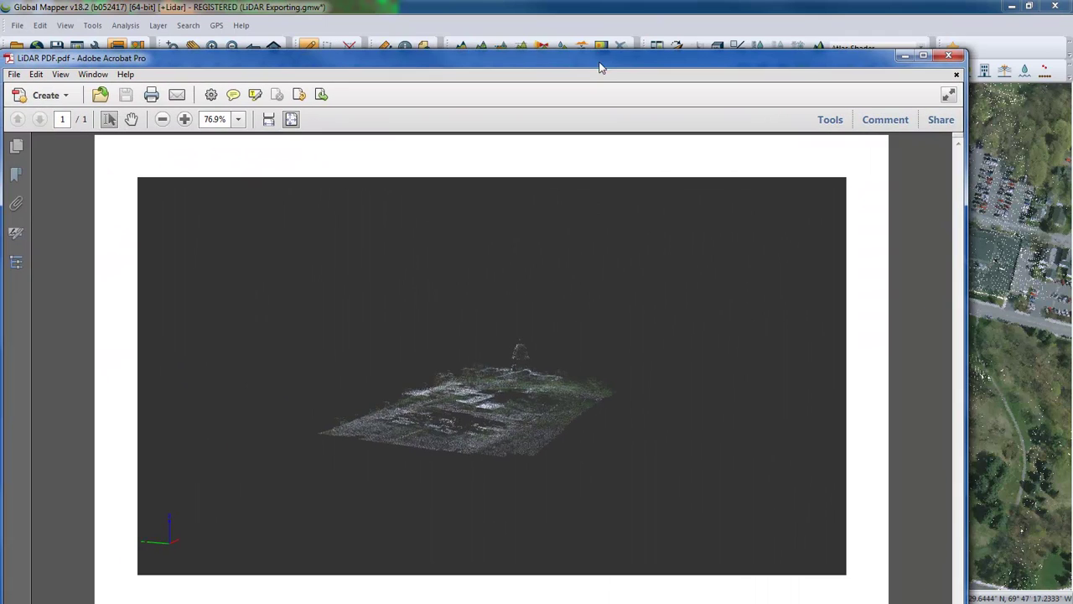
pyautogui.click(924, 55)
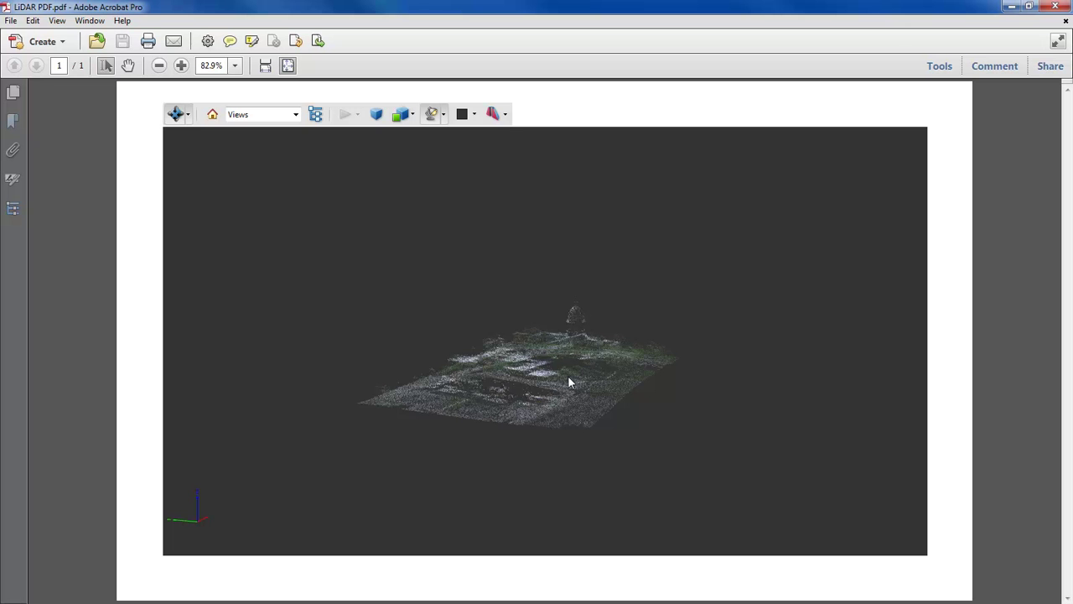
pyautogui.moveTo(569, 377); pyautogui.dragTo(585, 356)
pyautogui.scroll(3, 584, 356)
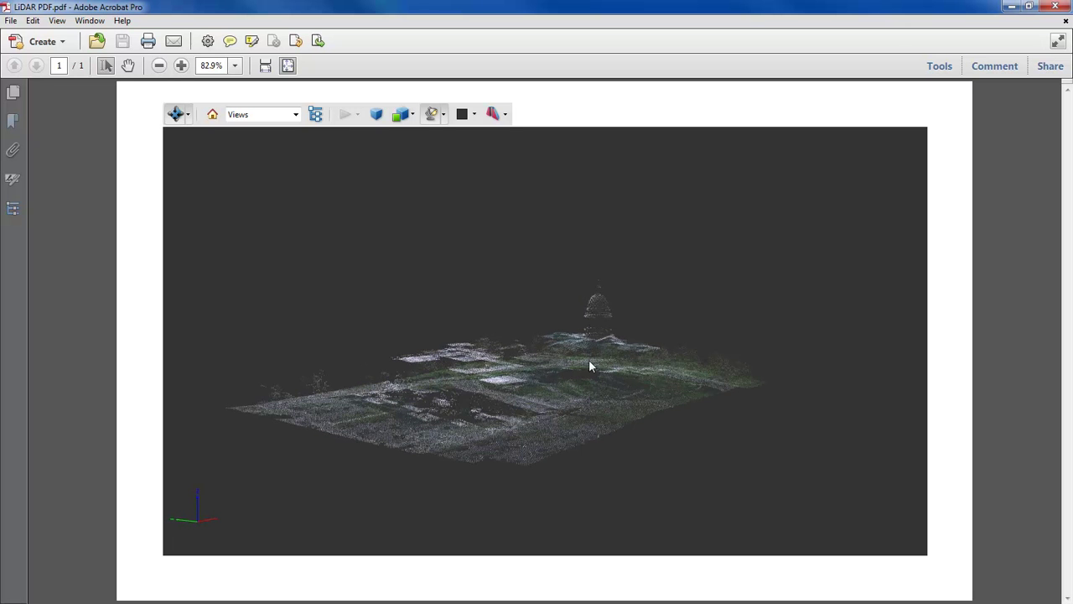
pyautogui.moveTo(573, 436); pyautogui.dragTo(617, 350)
pyautogui.scroll(5, 617, 353)
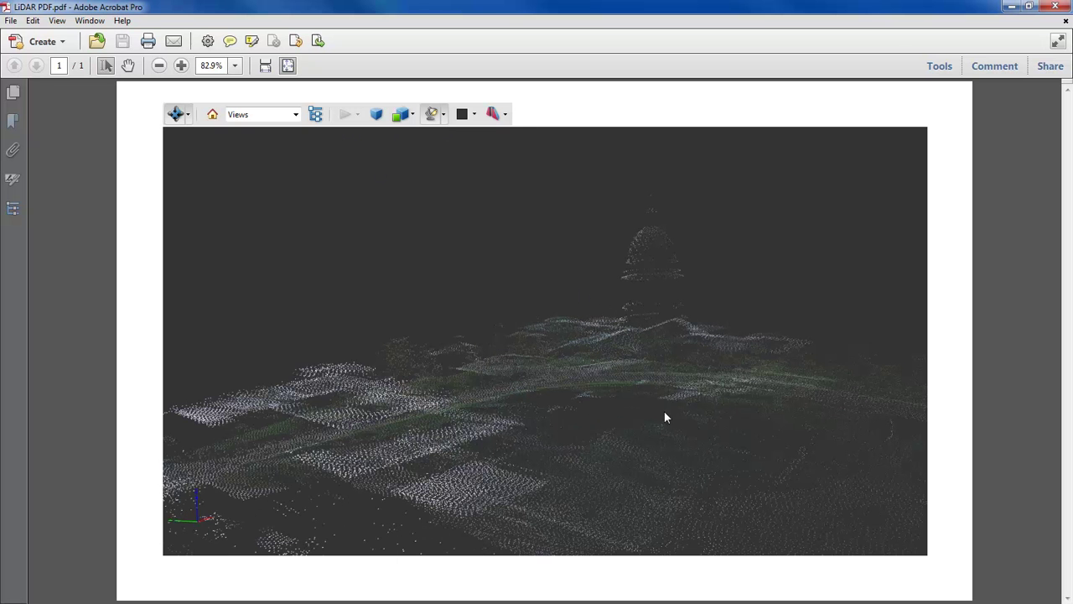
pyautogui.moveTo(720, 458); pyautogui.dragTo(775, 437)
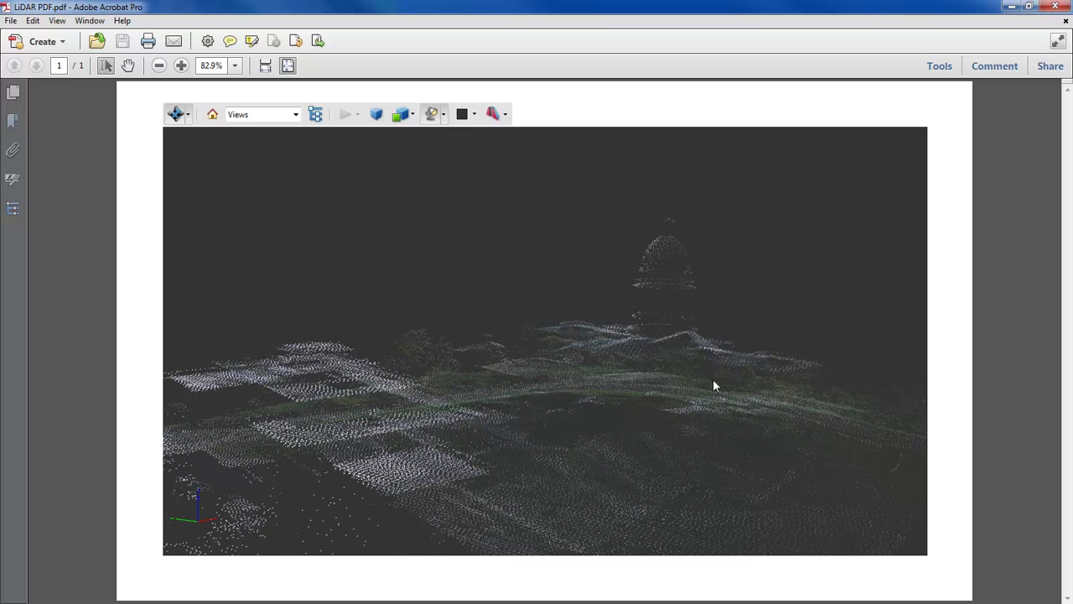
pyautogui.moveTo(691, 421); pyautogui.dragTo(448, 360)
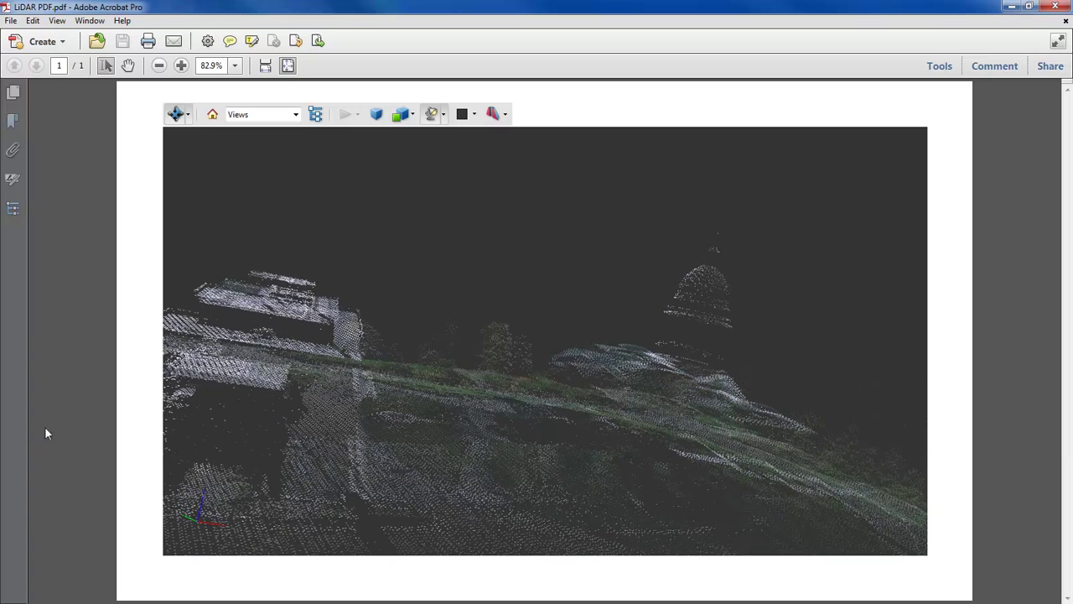
pyautogui.moveTo(0, 54); pyautogui.dragTo(0, 277)
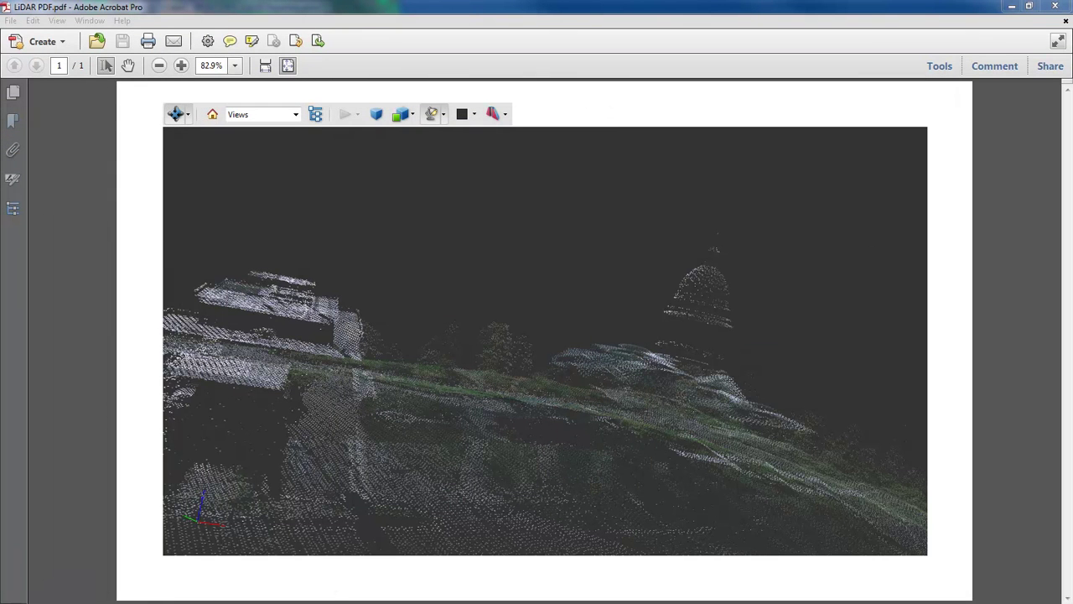
pyautogui.moveTo(853, 453); pyautogui.dragTo(849, 436)
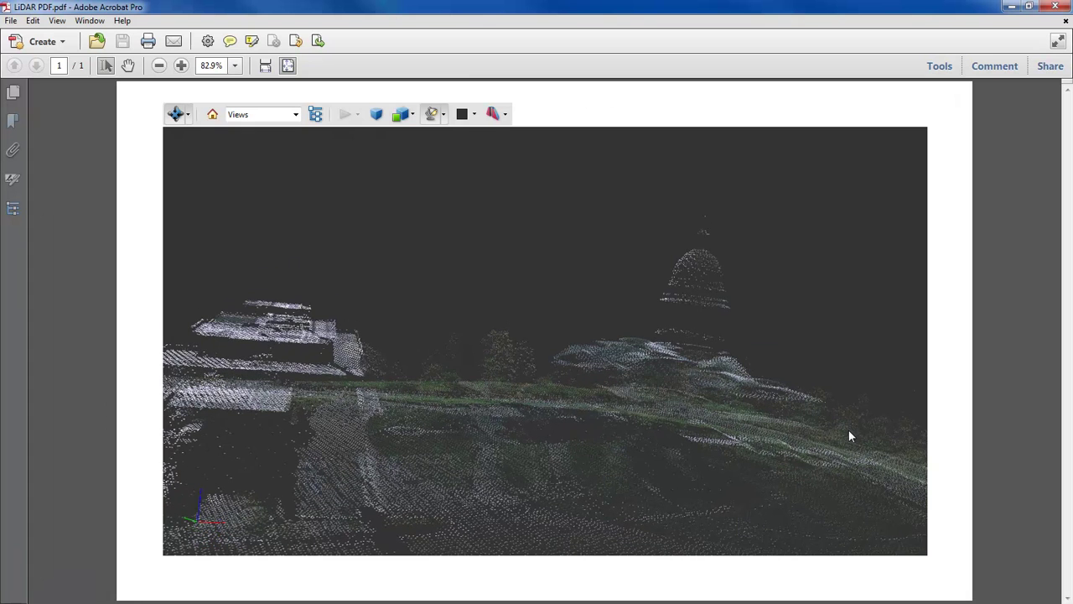
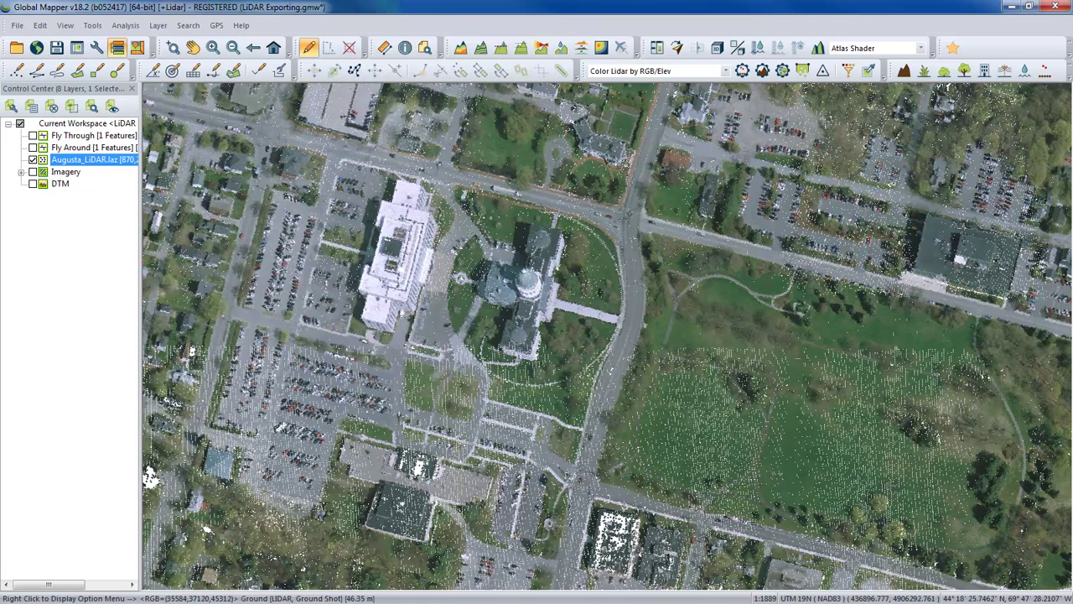
# Color the lidar by classification and run automatic ground point classification on Augusta_LiDAR.laz with a 1-meter bin size and 0.3-meter minimum height departure.
pyautogui.click(676, 71)
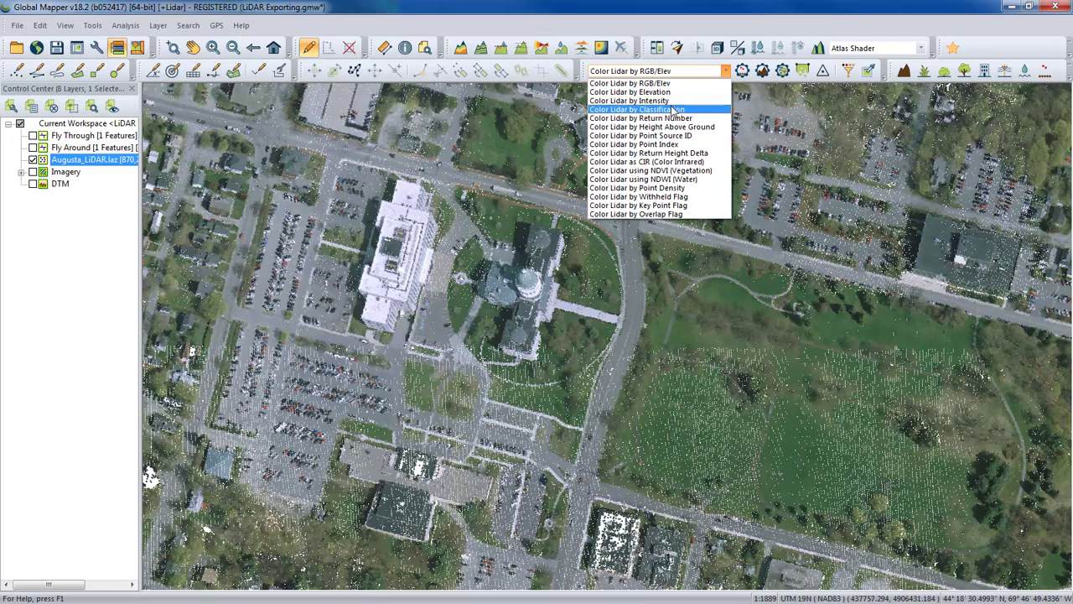
pyautogui.click(676, 110)
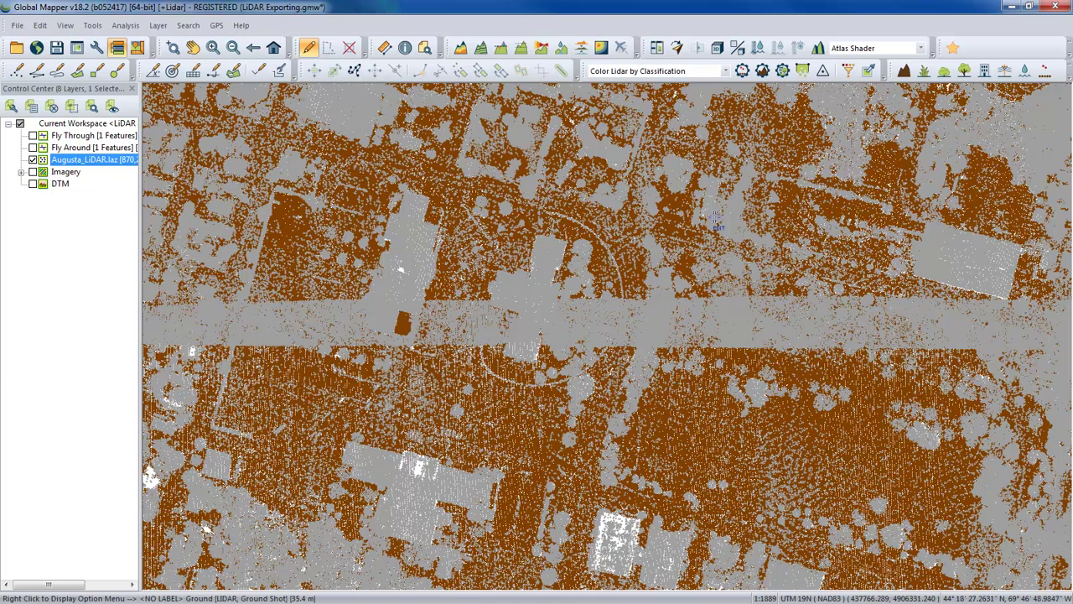
pyautogui.click(763, 72)
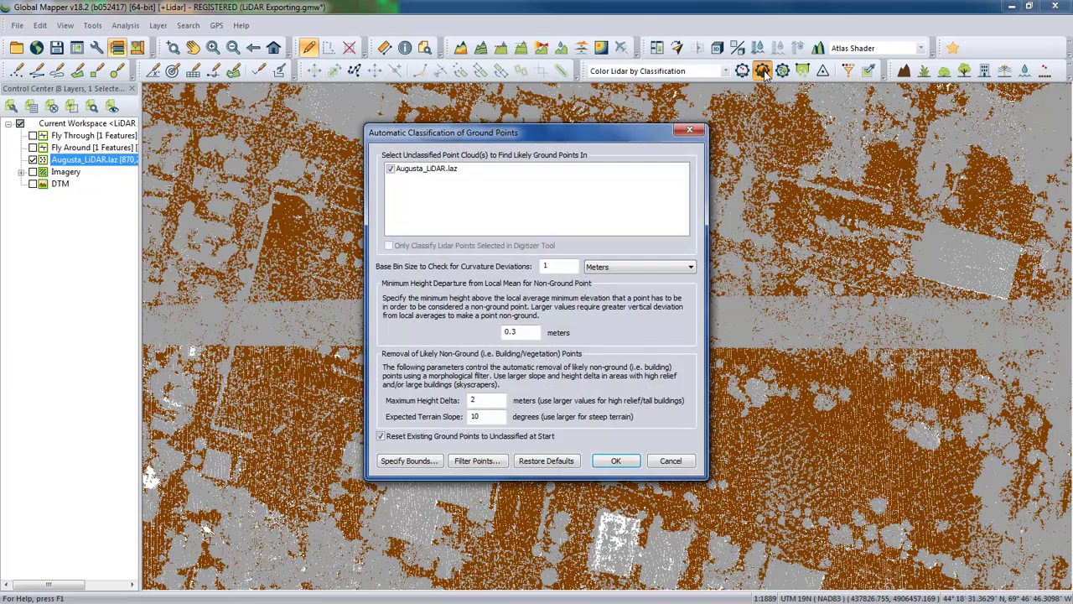
pyautogui.moveTo(625, 144); pyautogui.dragTo(409, 138)
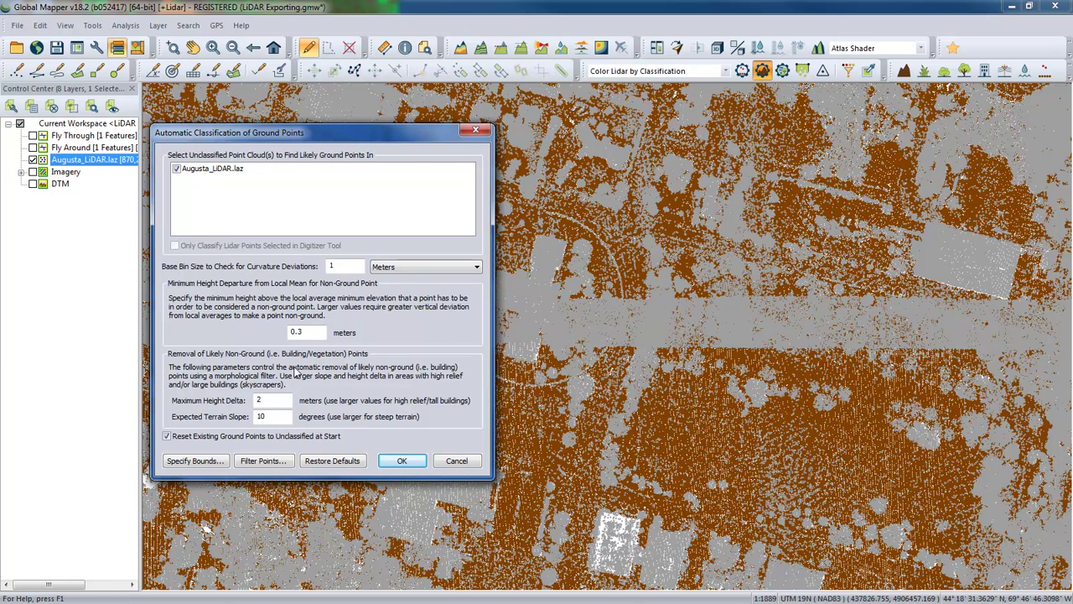
pyautogui.click(404, 462)
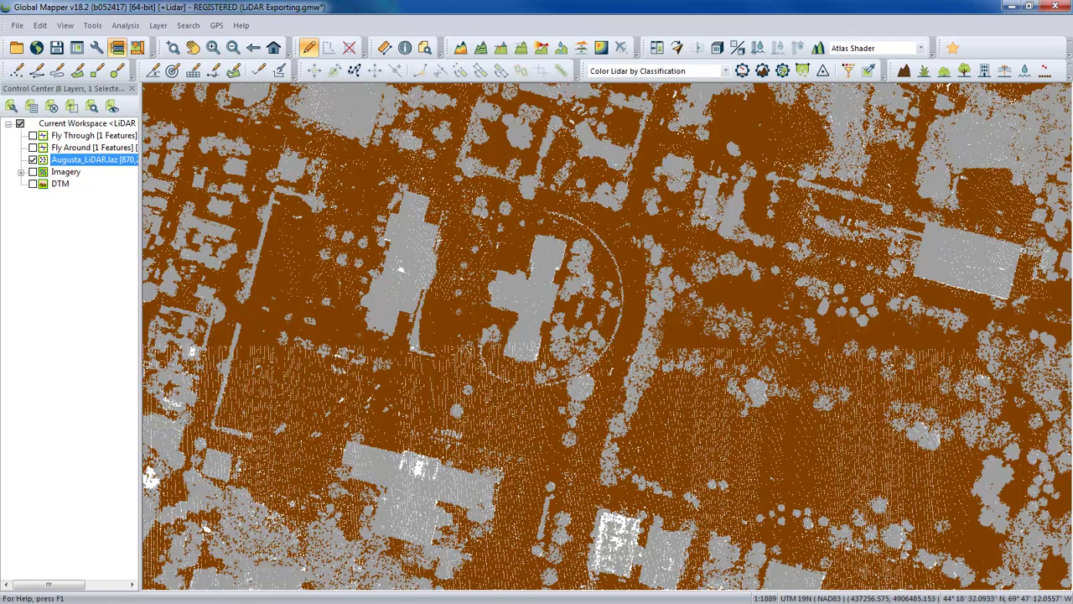
# Start a vector/lidar export of the reclassified point cloud in the Lidar LAZ (LASzip) File format.
pyautogui.click(16, 26)
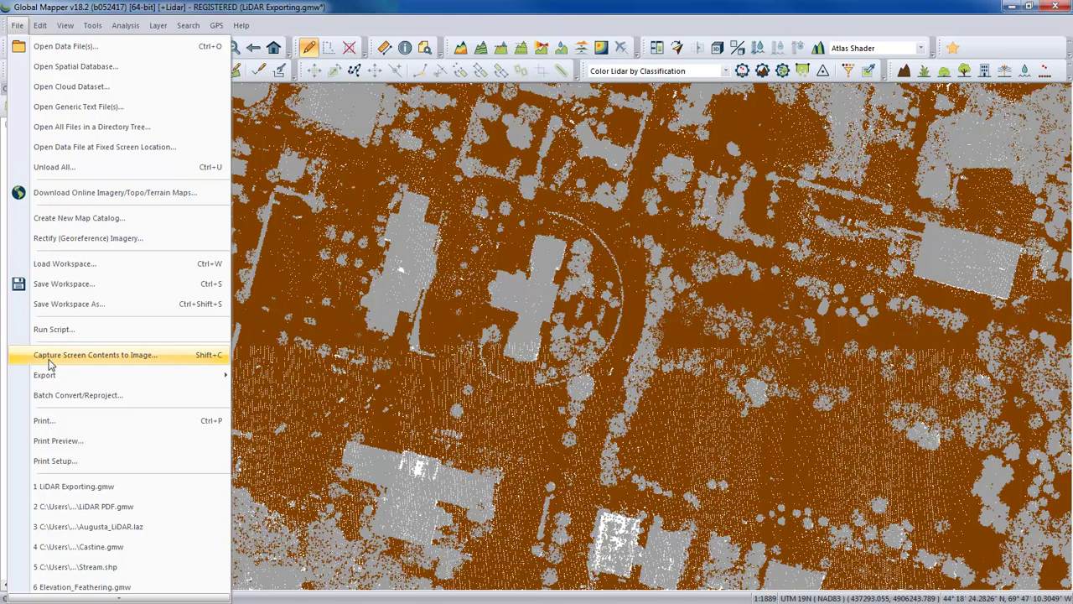
pyautogui.moveTo(51, 378)
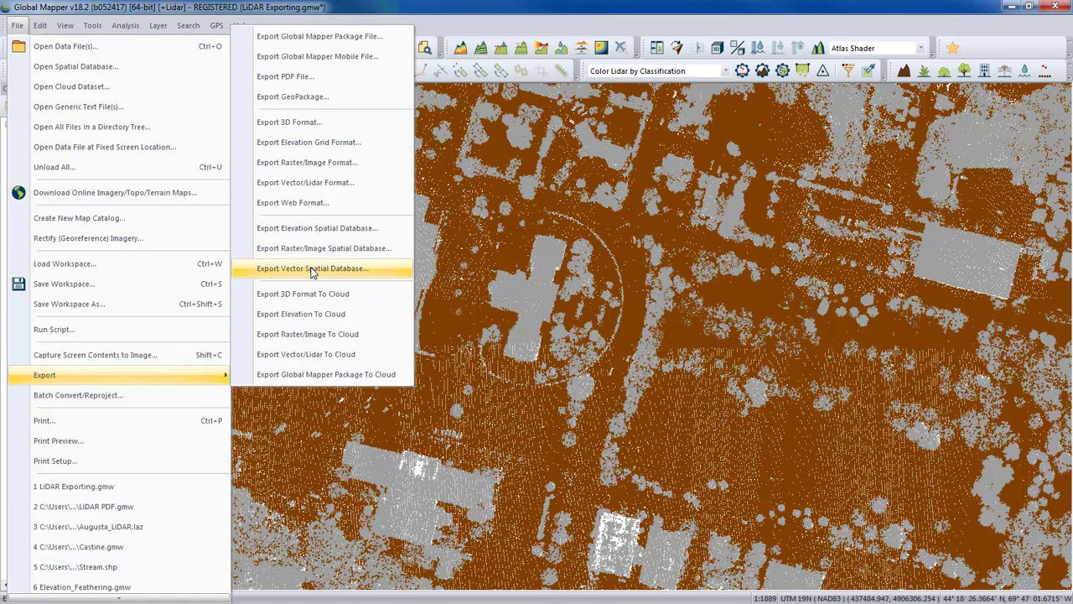
pyautogui.click(307, 183)
pyautogui.click(535, 332)
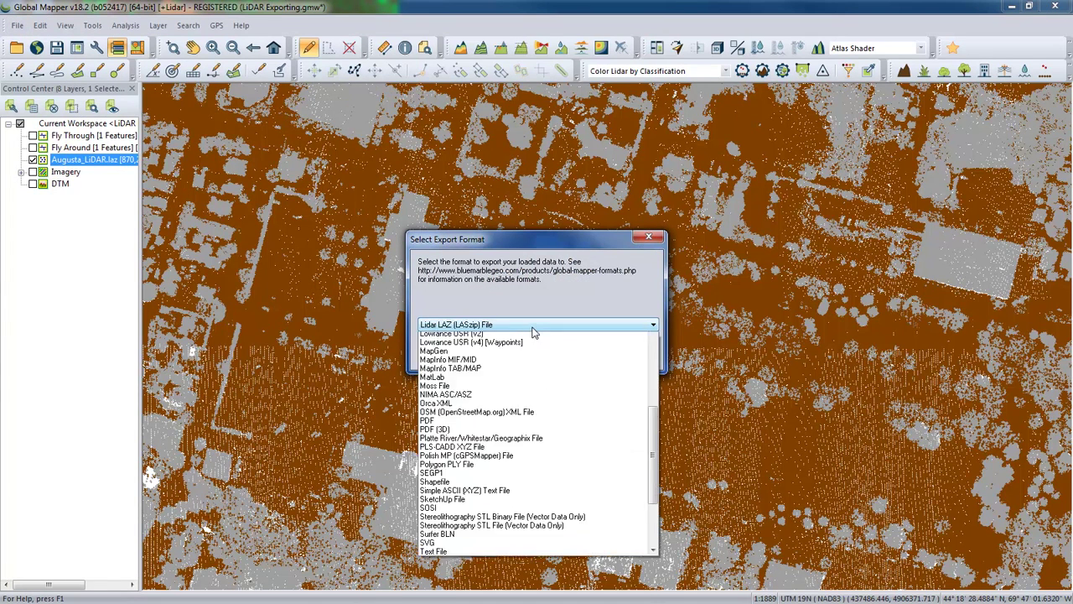
pyautogui.scroll(1, 534, 332)
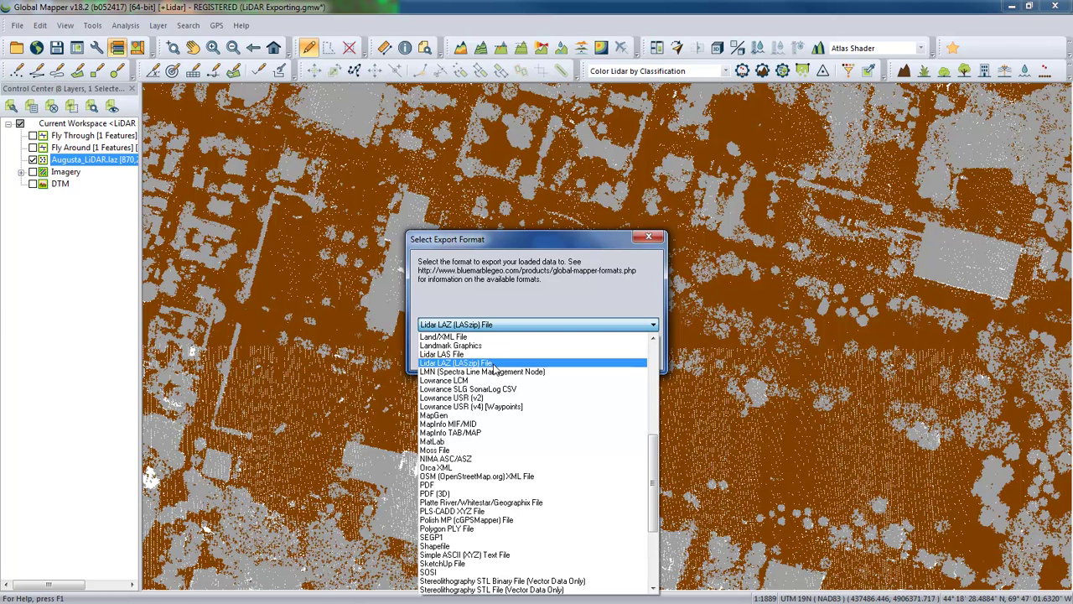
pyautogui.click(495, 365)
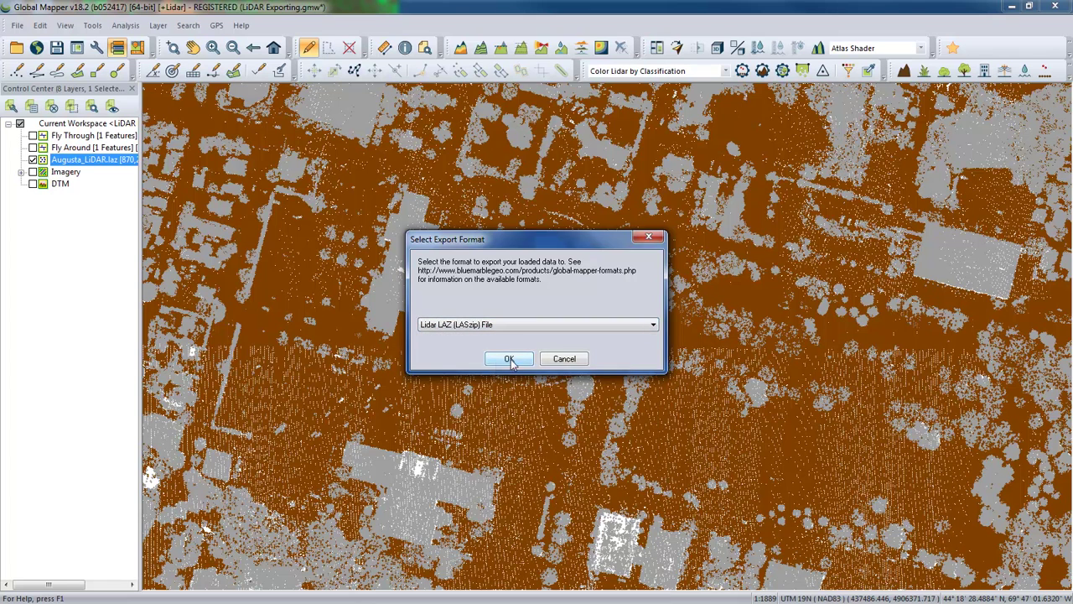
pyautogui.click(509, 359)
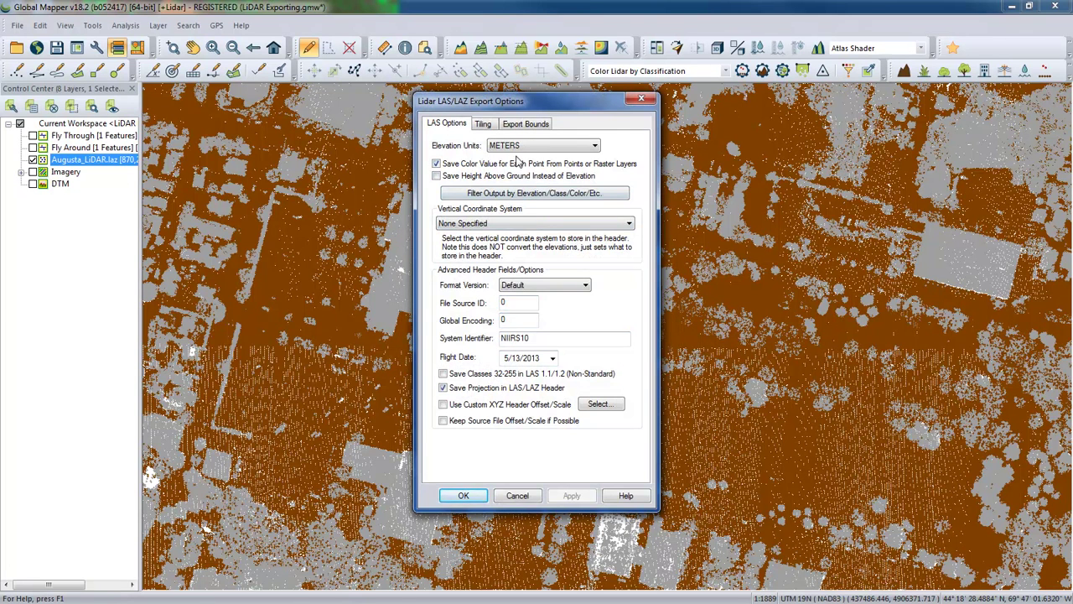
# Keep the export's elevation units in METERS and set its vertical coordinate system to NAVD88, leaving the point filters unchanged.
pyautogui.click(529, 148)
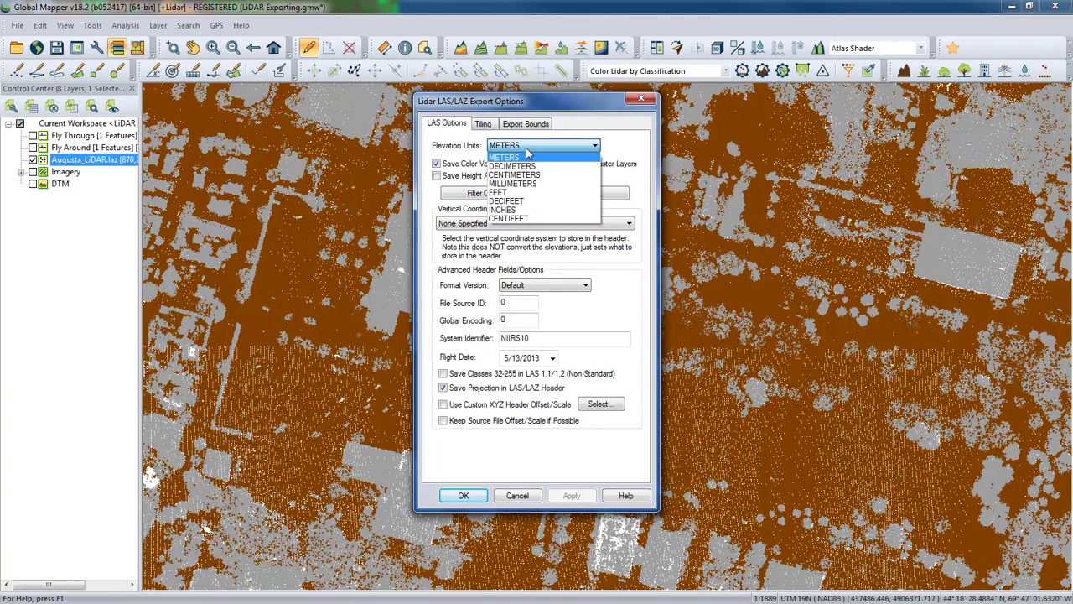
pyautogui.click(527, 155)
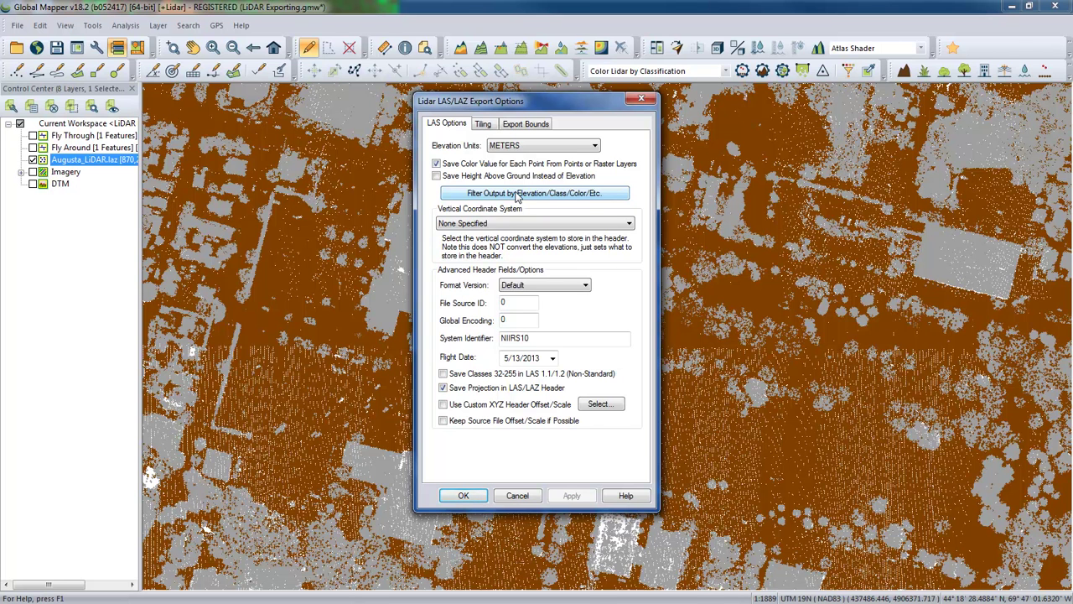
pyautogui.click(517, 194)
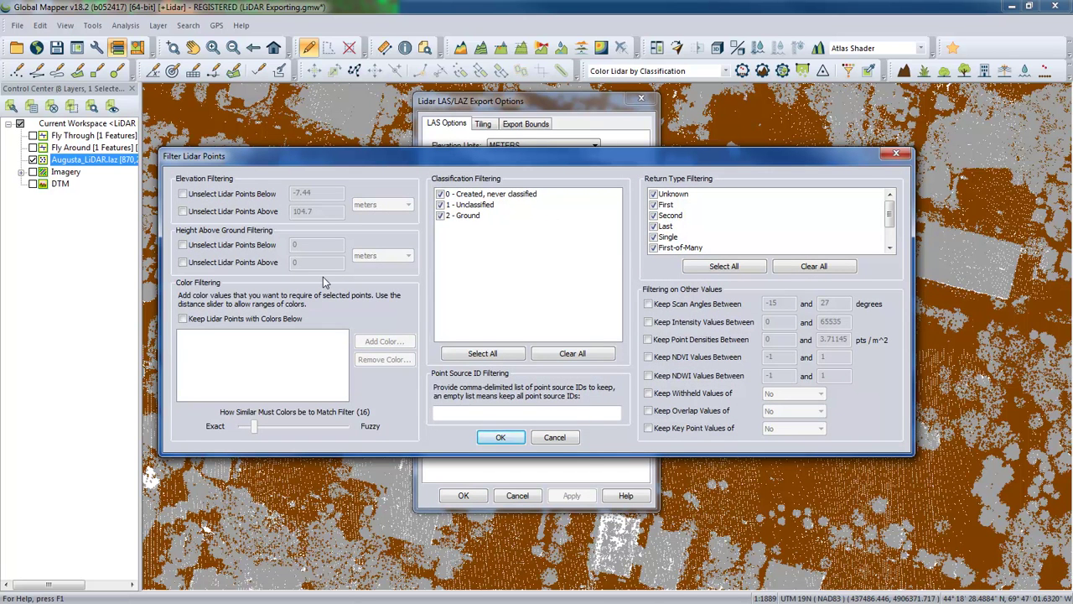
pyautogui.click(551, 438)
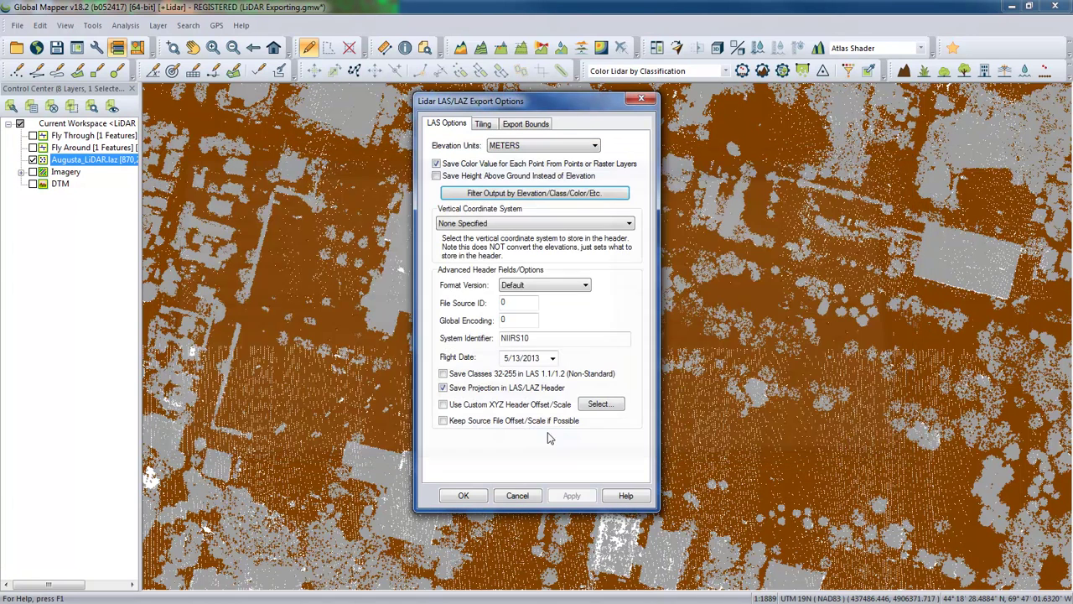
pyautogui.click(505, 225)
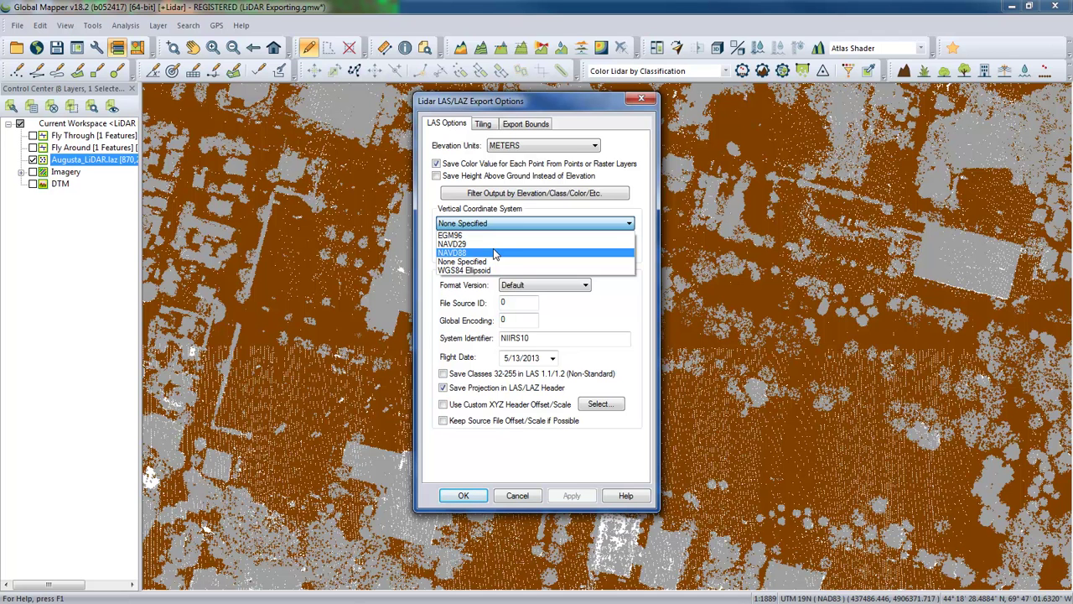
pyautogui.click(495, 254)
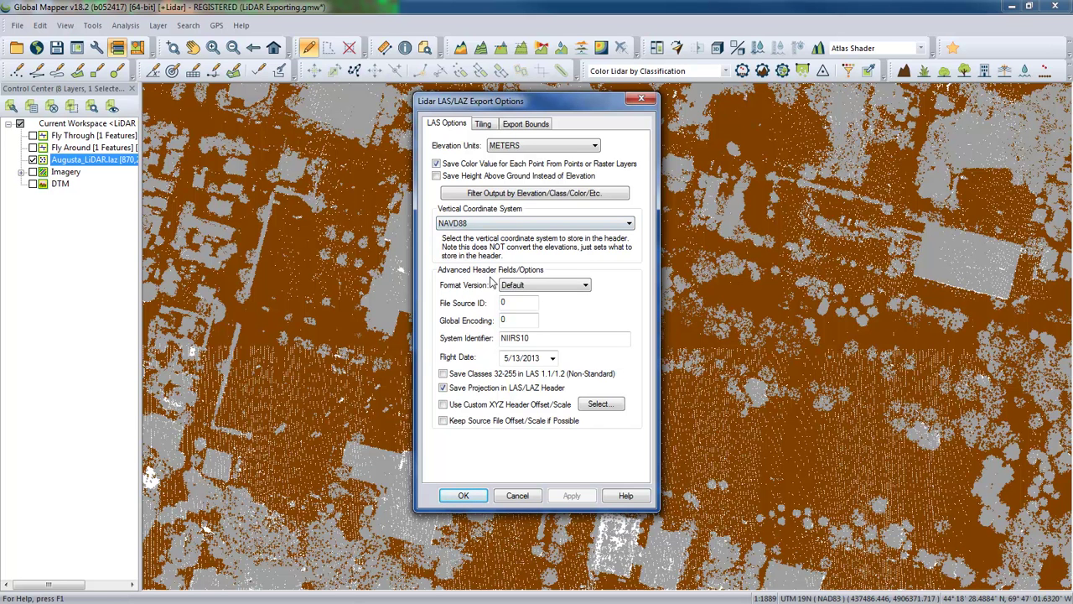
# Review the available format versions, flight date, tiling and export bounds settings for the LAZ export.
pyautogui.click(519, 287)
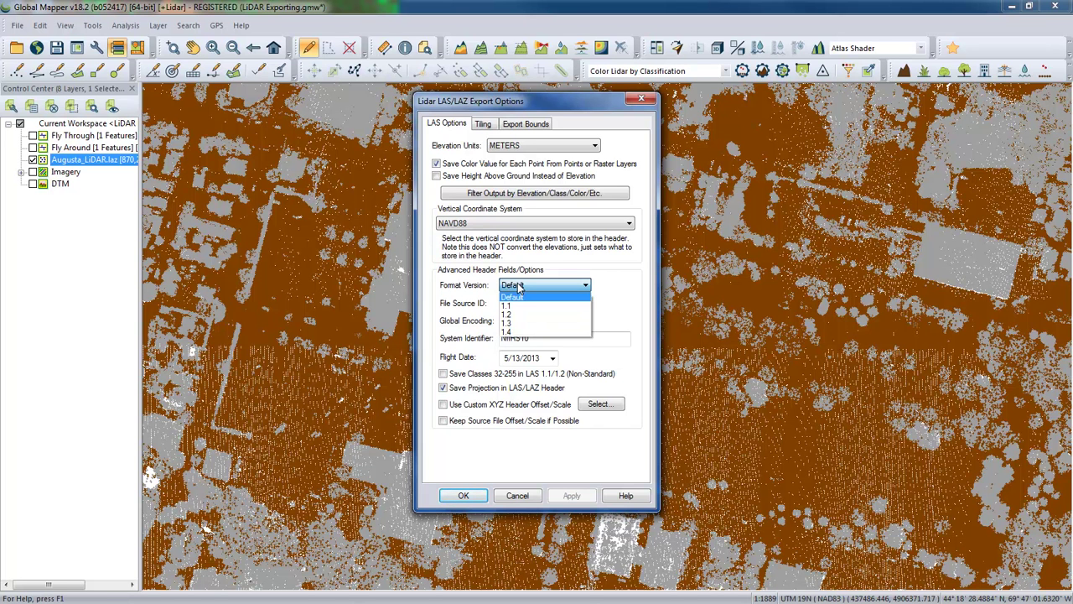
pyautogui.click(519, 287)
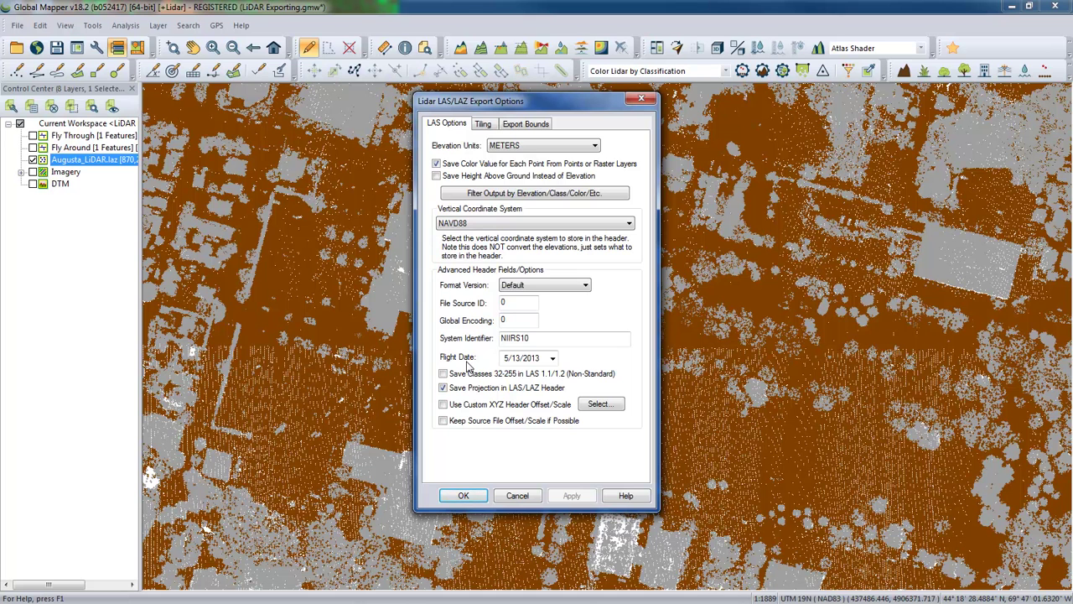
pyautogui.click(553, 359)
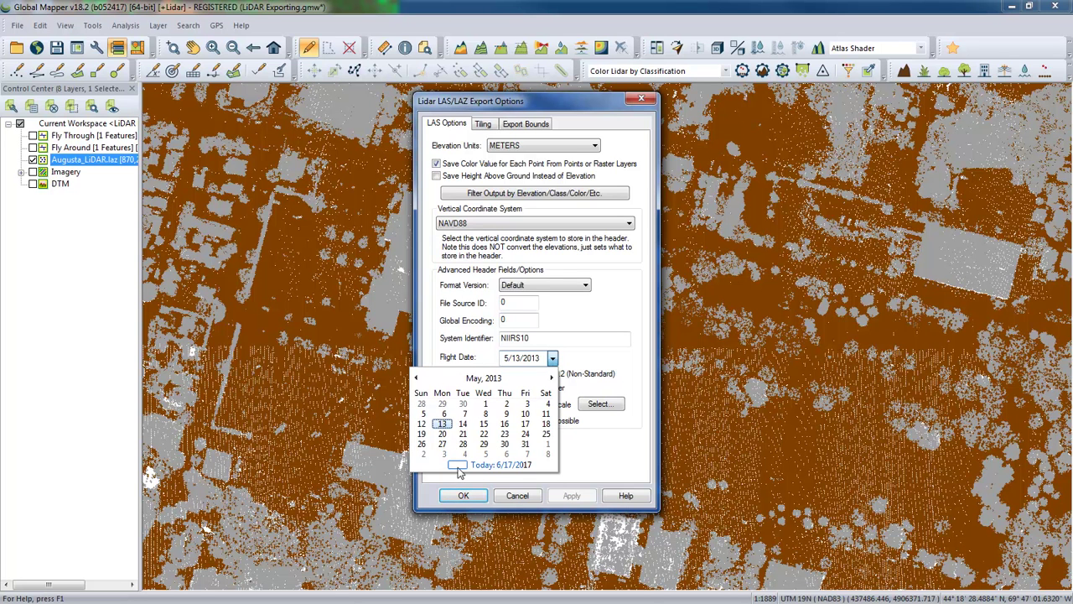
pyautogui.click(554, 359)
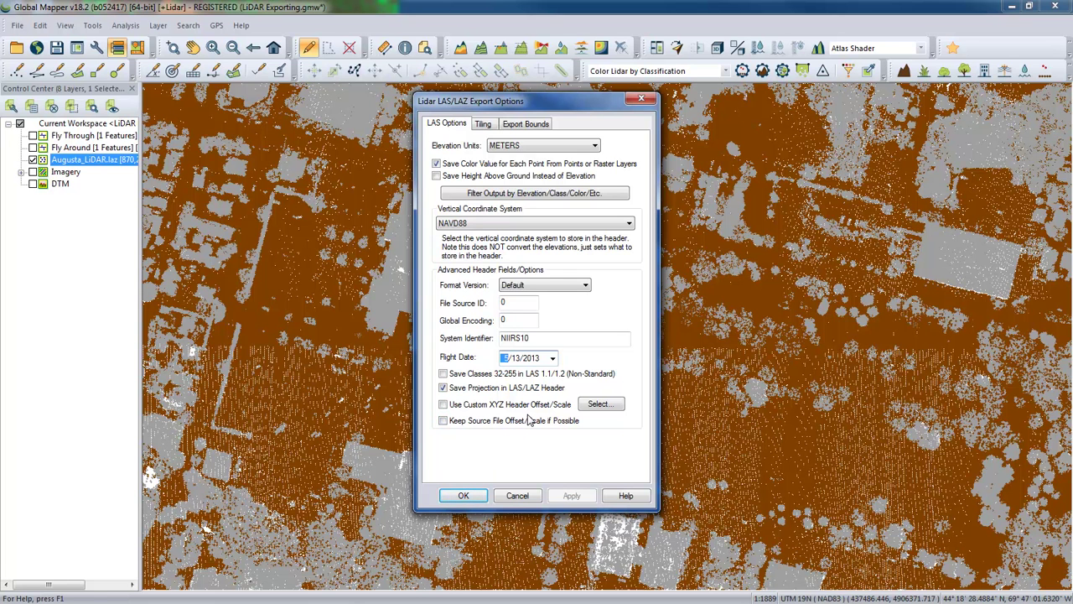
pyautogui.click(485, 125)
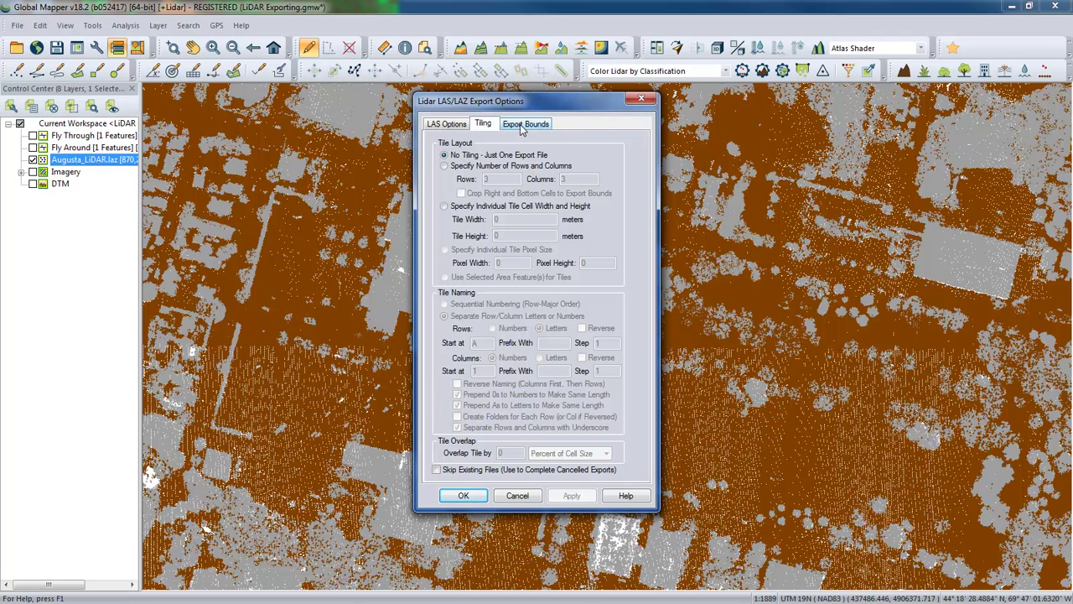
pyautogui.click(521, 125)
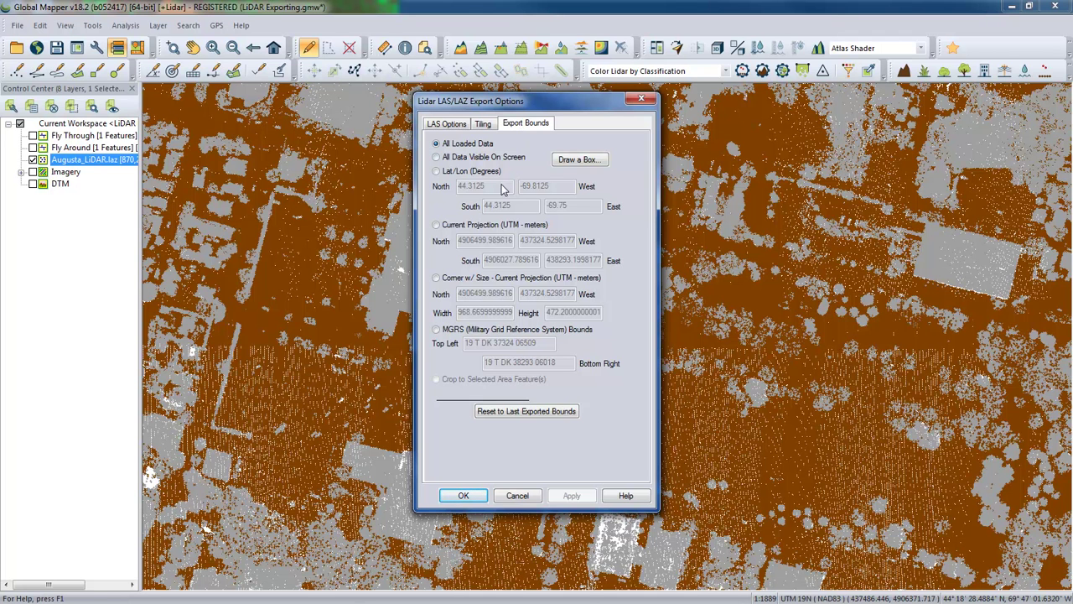
pyautogui.click(454, 128)
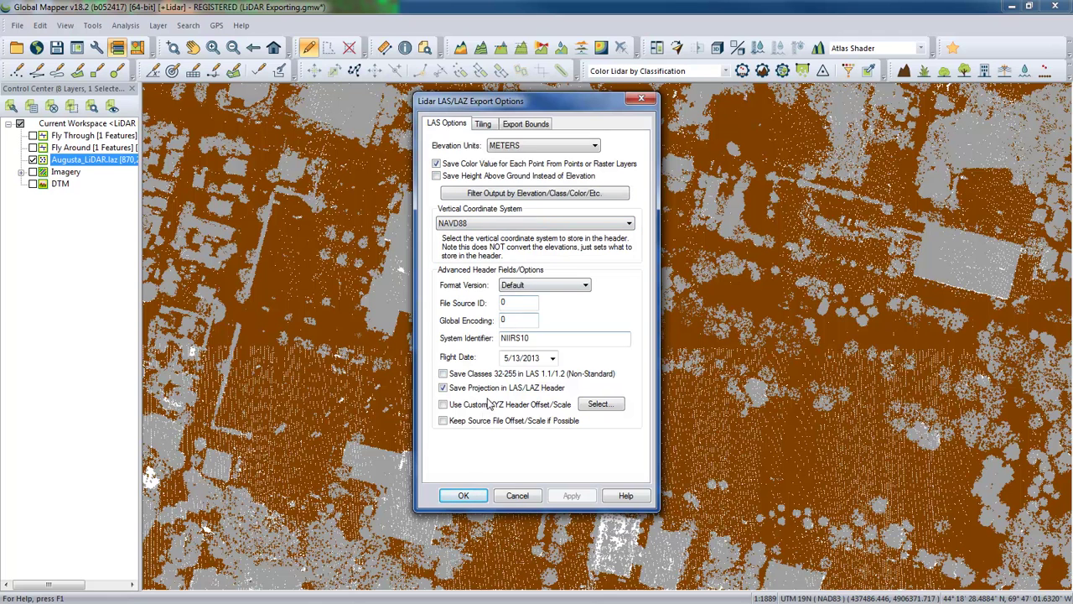
# Accept the LAZ export options and save the file as Output LiDAR in the Output folder.
pyautogui.click(465, 495)
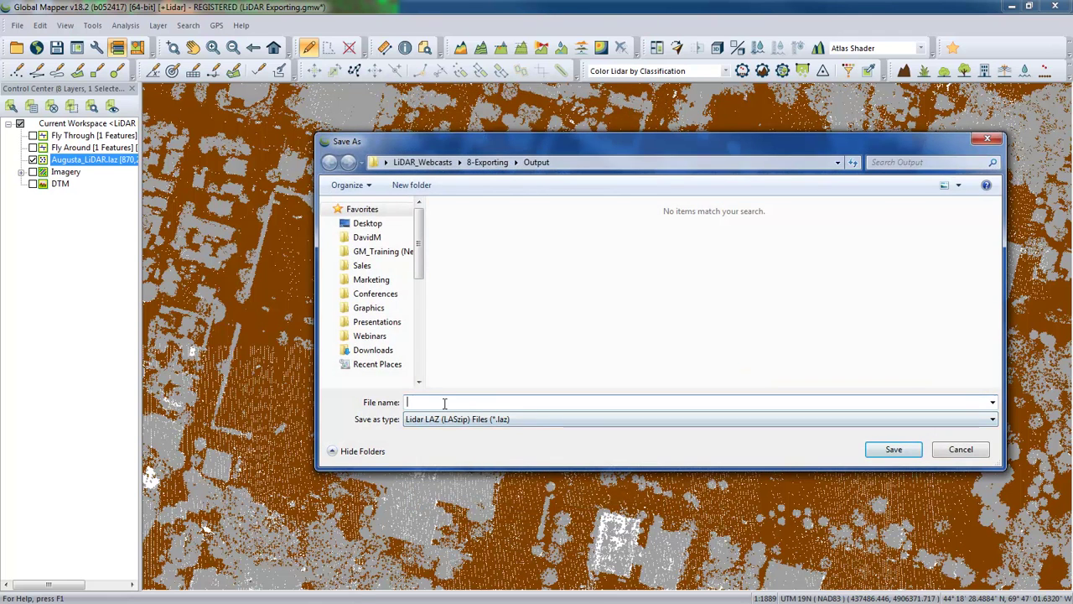
pyautogui.write('Out')
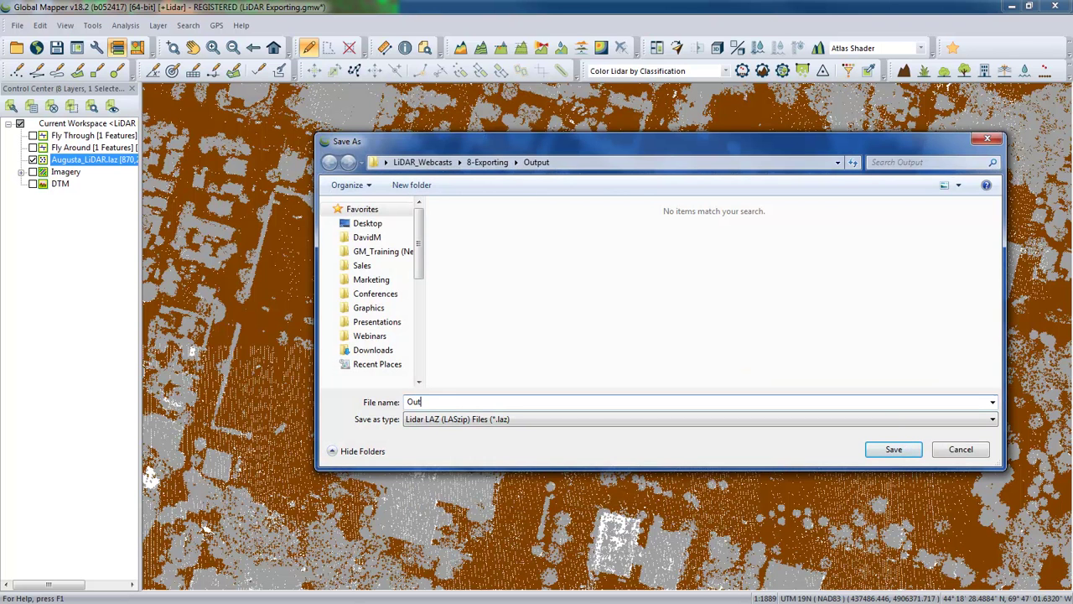
pyautogui.write('put LiDAR')
pyautogui.click(894, 451)
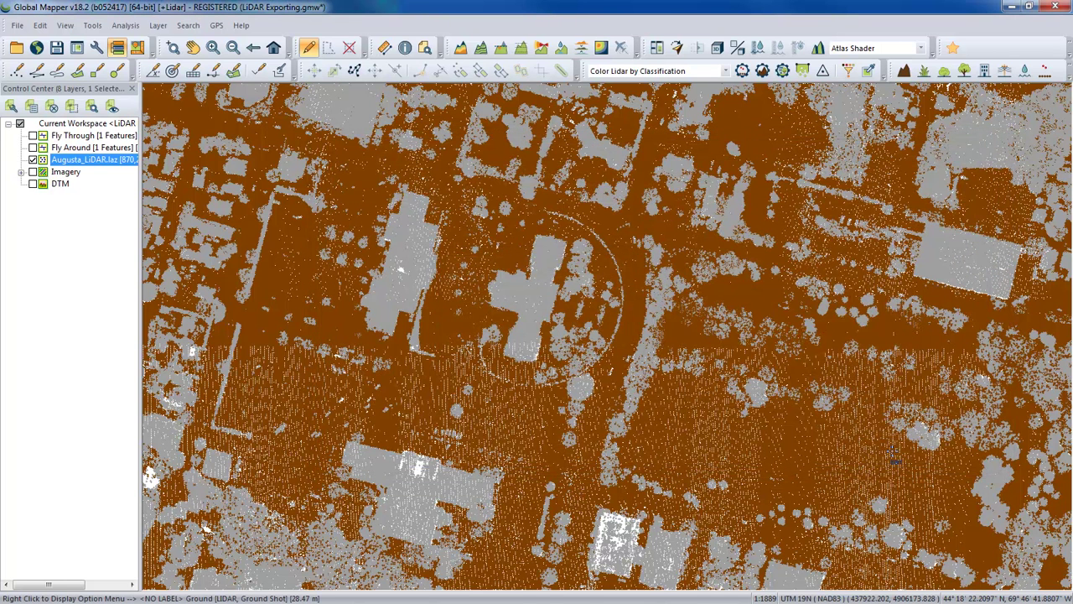